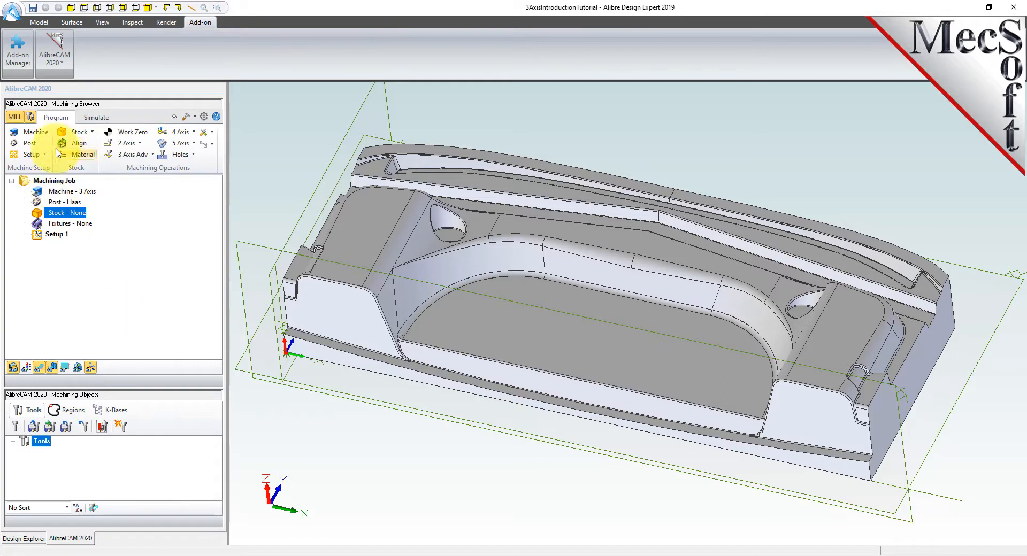
- Define the machine tool as a 3 Axis machine with its coordinate system aligned to the World Coordinate System
left_click(43, 137)
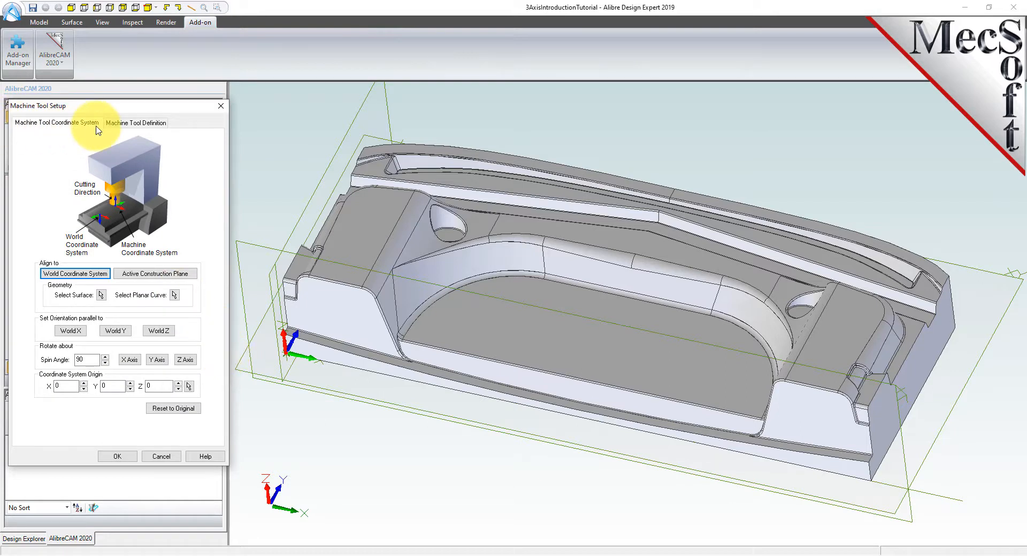
left_click(79, 274)
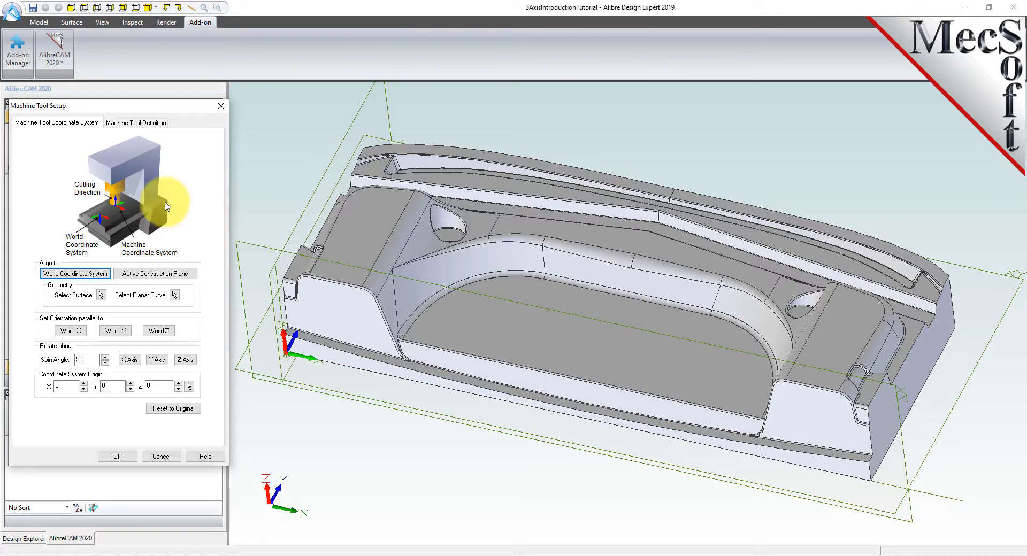
left_click(155, 124)
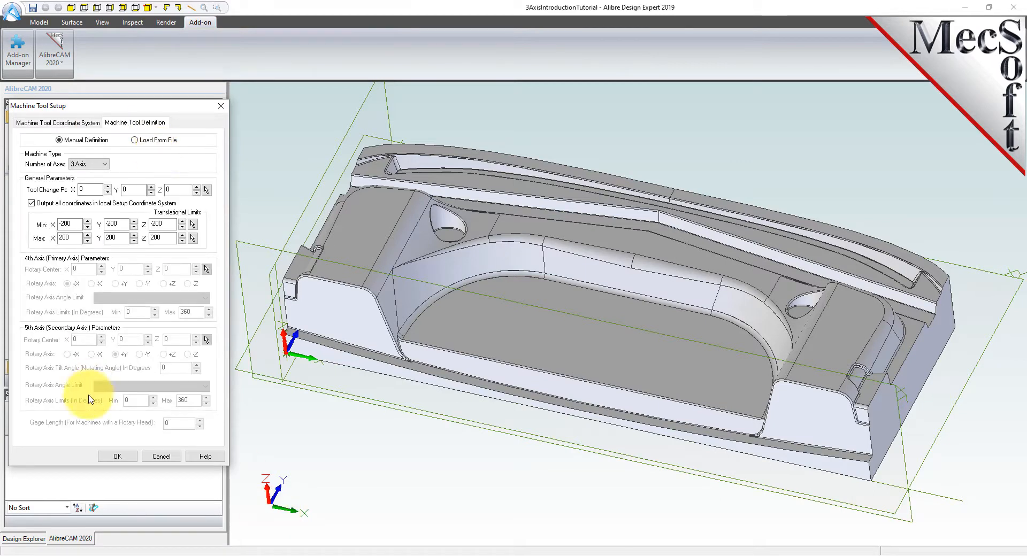
left_click(102, 164)
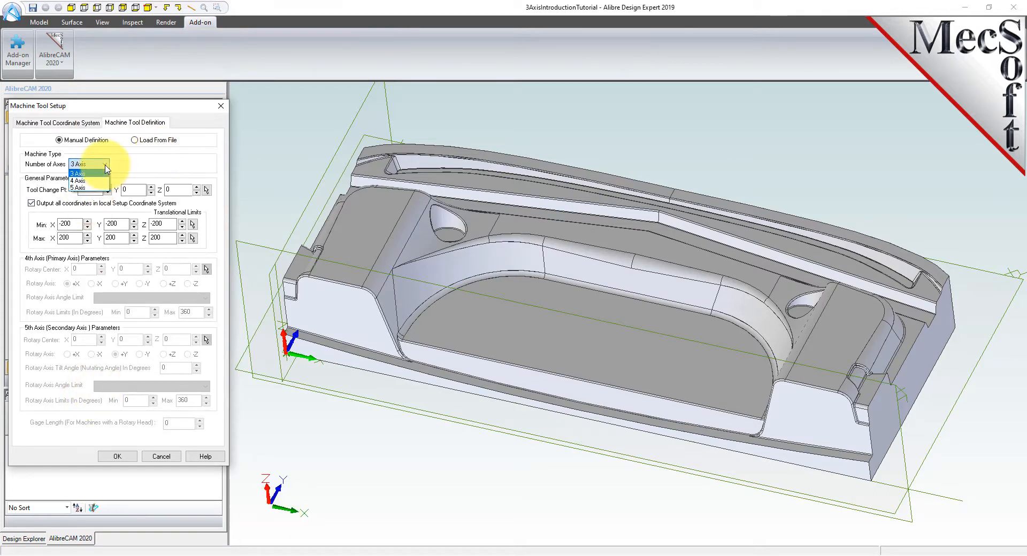
left_click(97, 177)
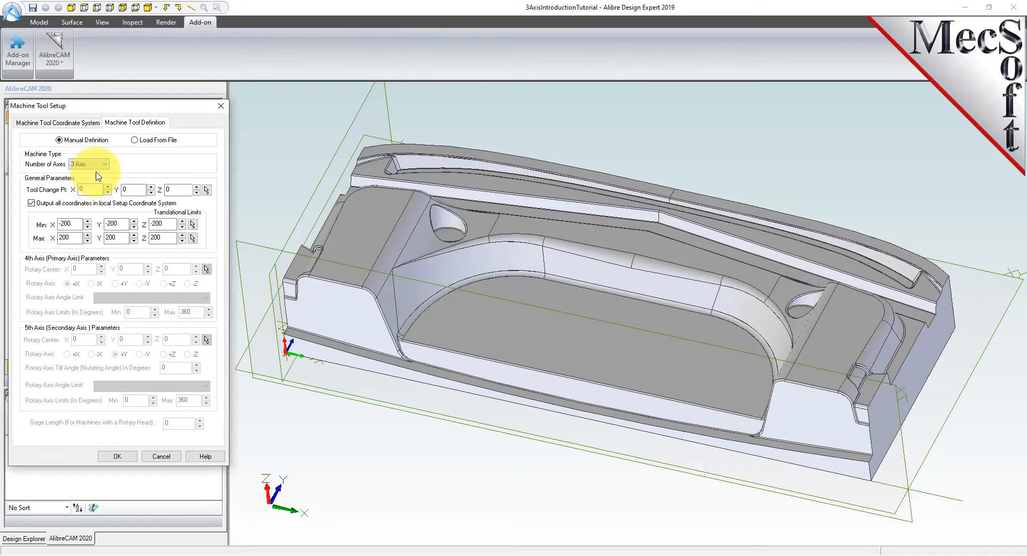
left_click(118, 456)
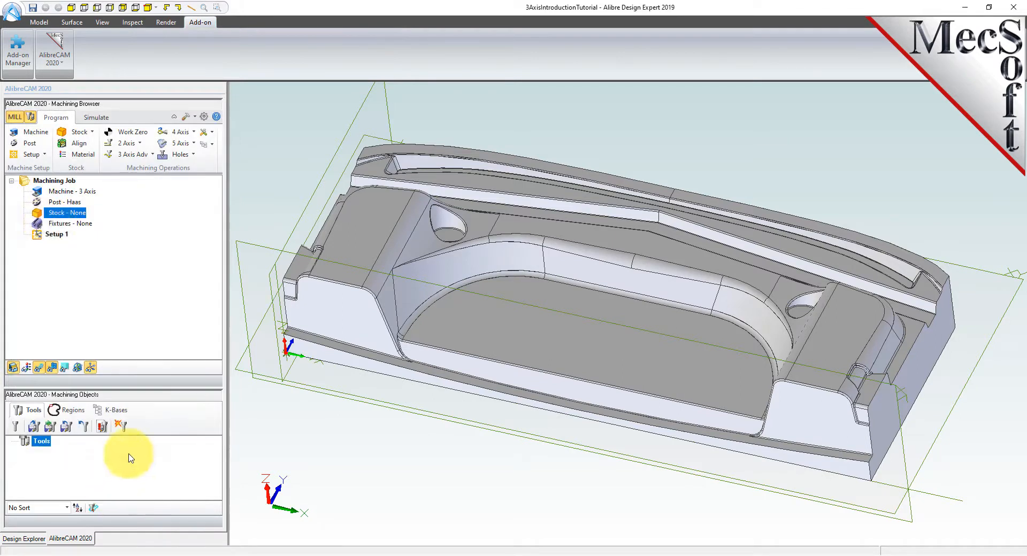
left_click(37, 193)
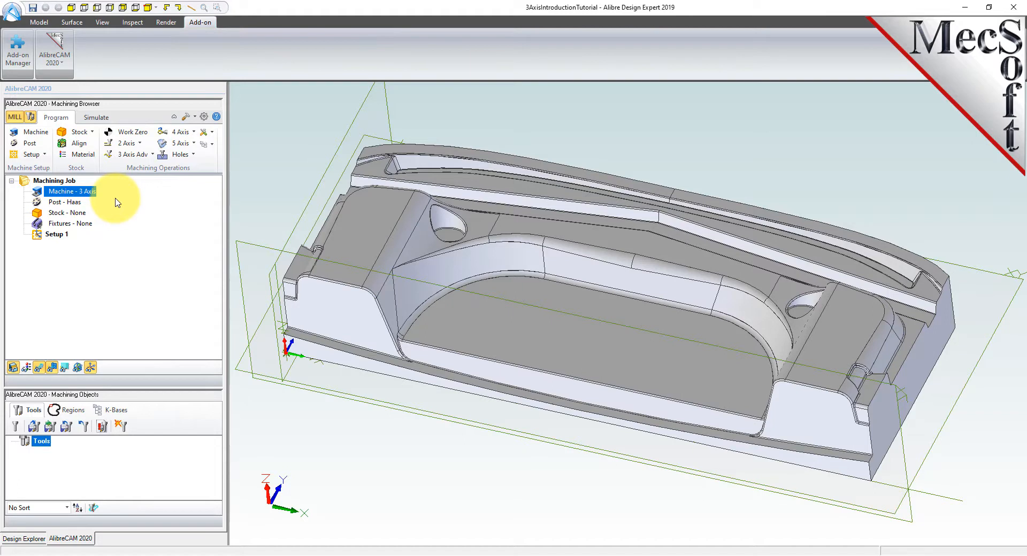
- Set the post-processor to Haas with .nc as the posted file extension
left_click(30, 145)
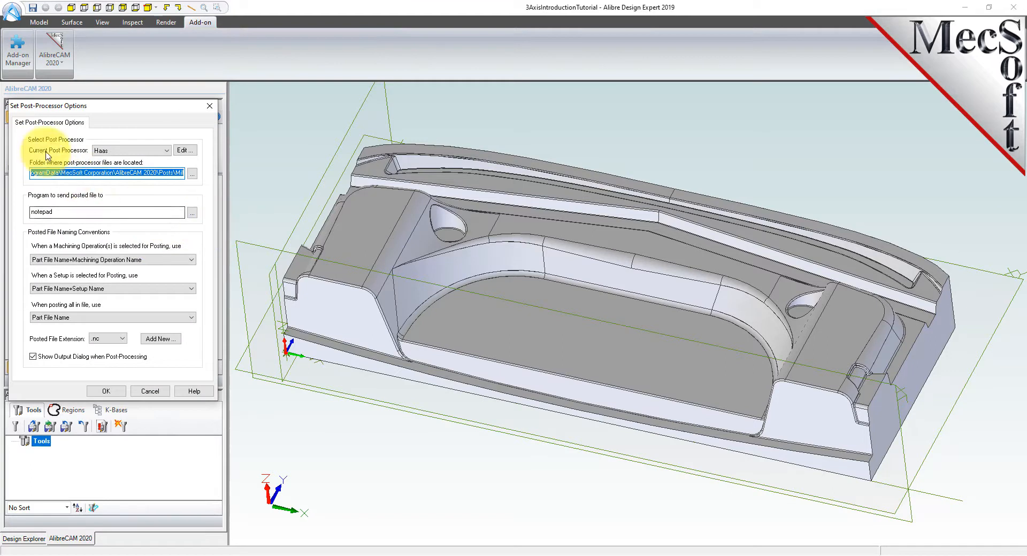
left_click(164, 154)
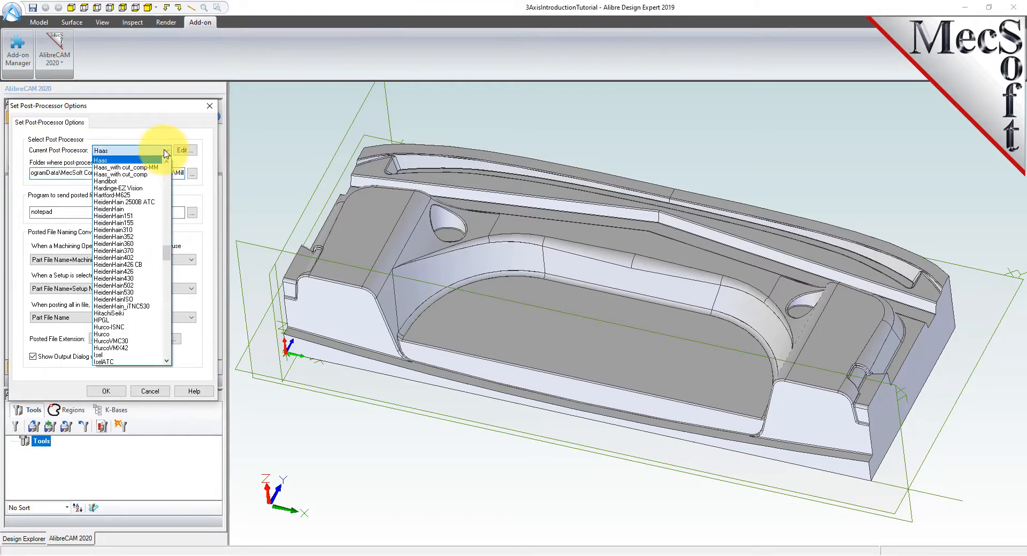
left_click(165, 328)
left_click_drag(164, 327, 246, 91)
left_click(201, 355)
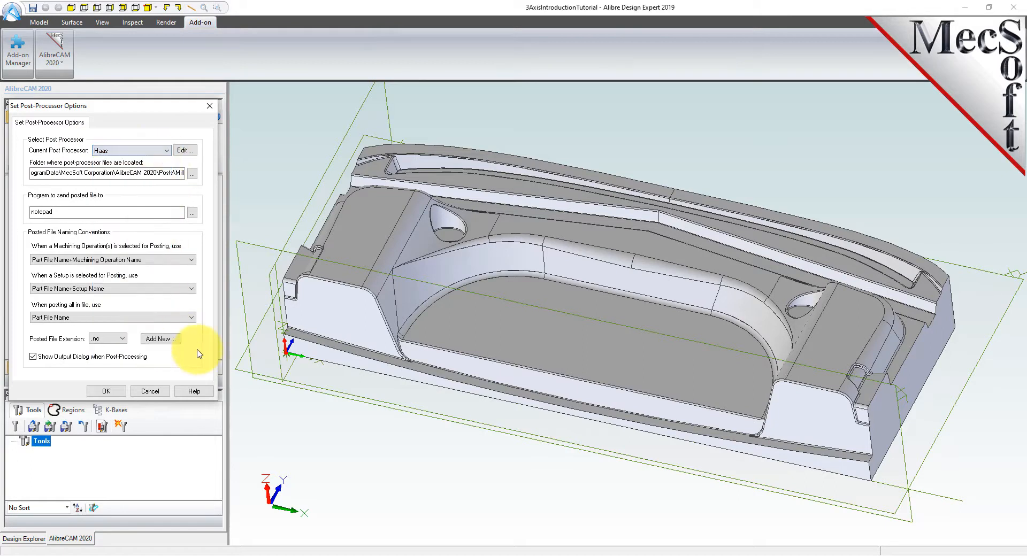
left_click(123, 339)
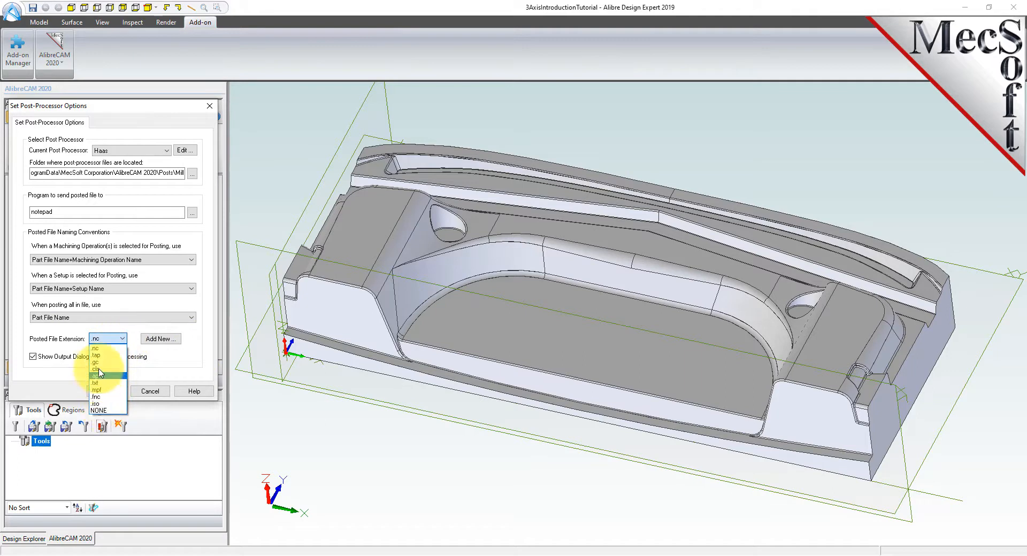
left_click(107, 349)
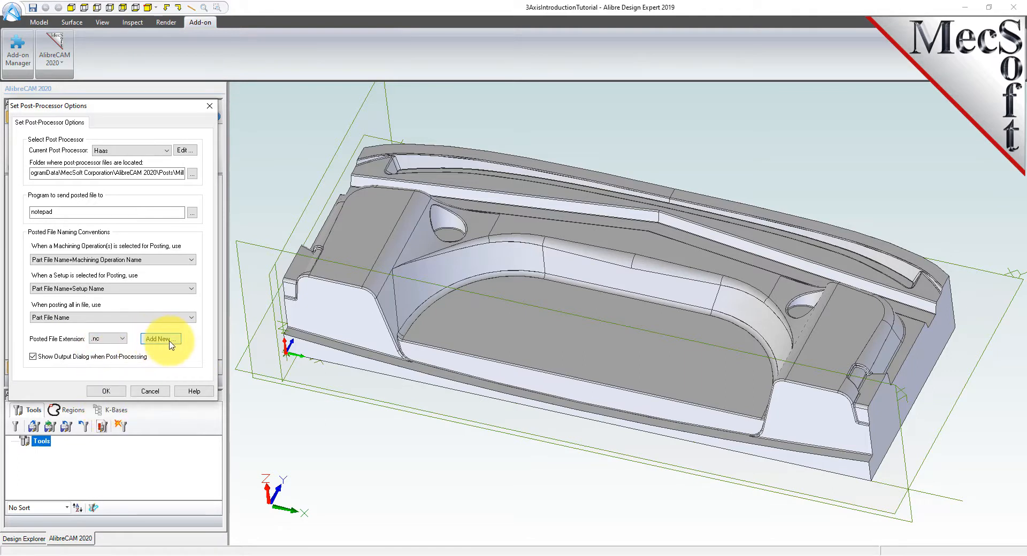
left_click(106, 391)
left_click(59, 202)
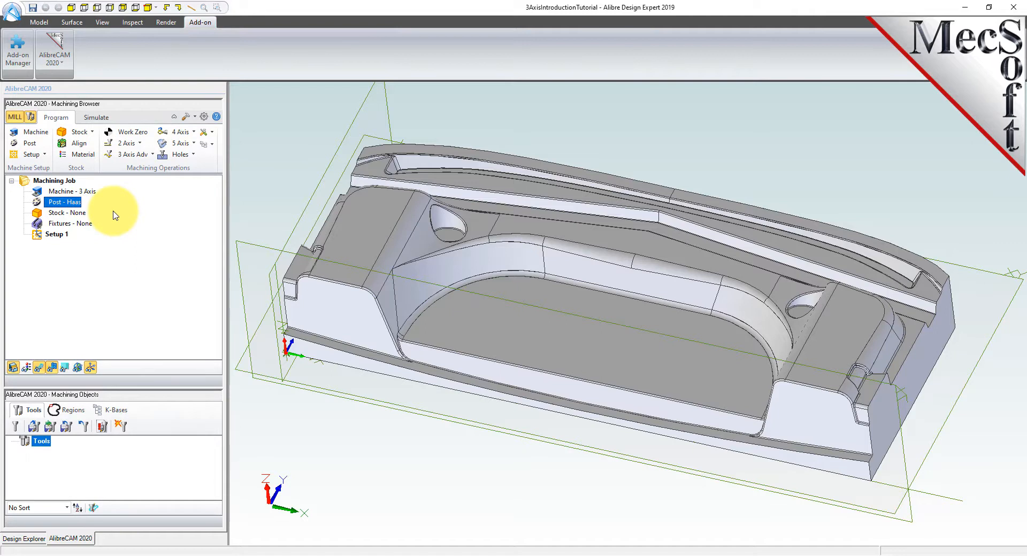
- Examine the Setup 1 coordinate system by switching the coordinate system displays off and on again
left_click(53, 236)
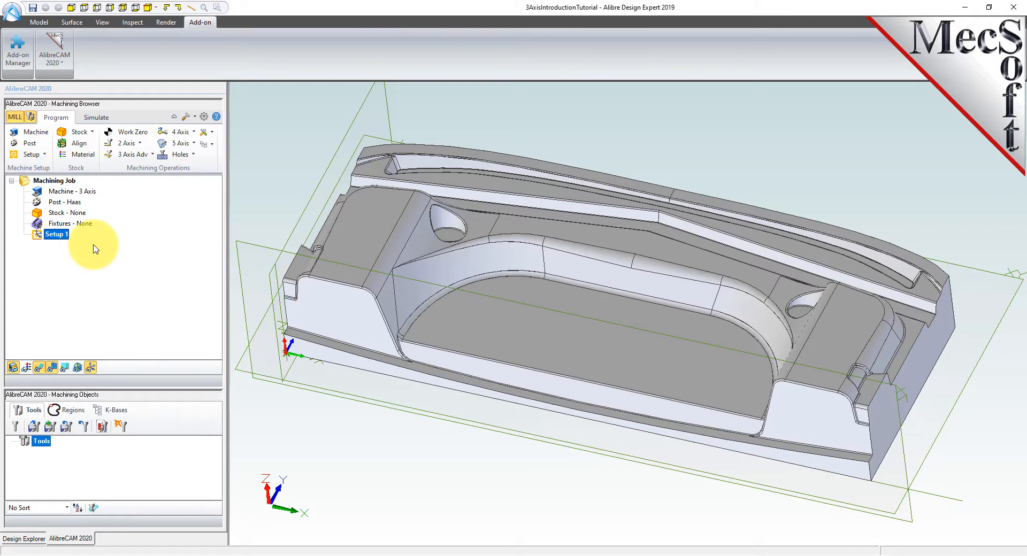
left_click(288, 335)
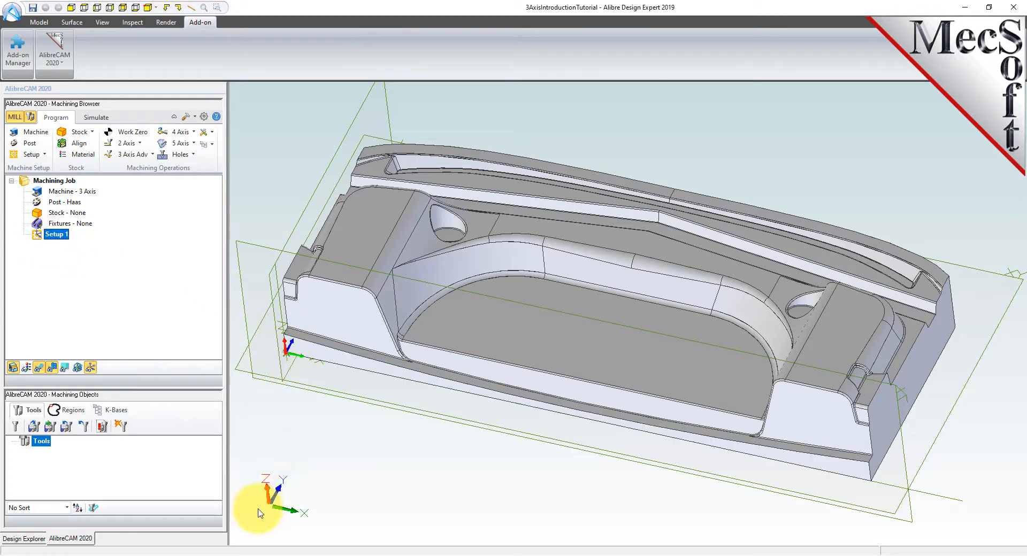
left_click(90, 374)
left_click(91, 369)
left_click(89, 371)
left_click(90, 372)
left_click(90, 371)
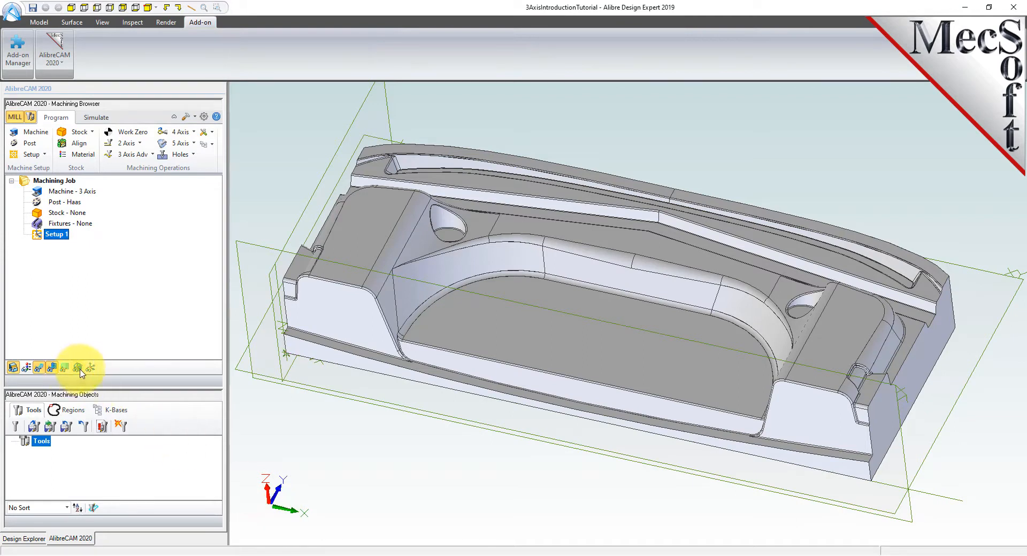
left_click(80, 368)
left_click(81, 368)
left_click(81, 371)
left_click(81, 372)
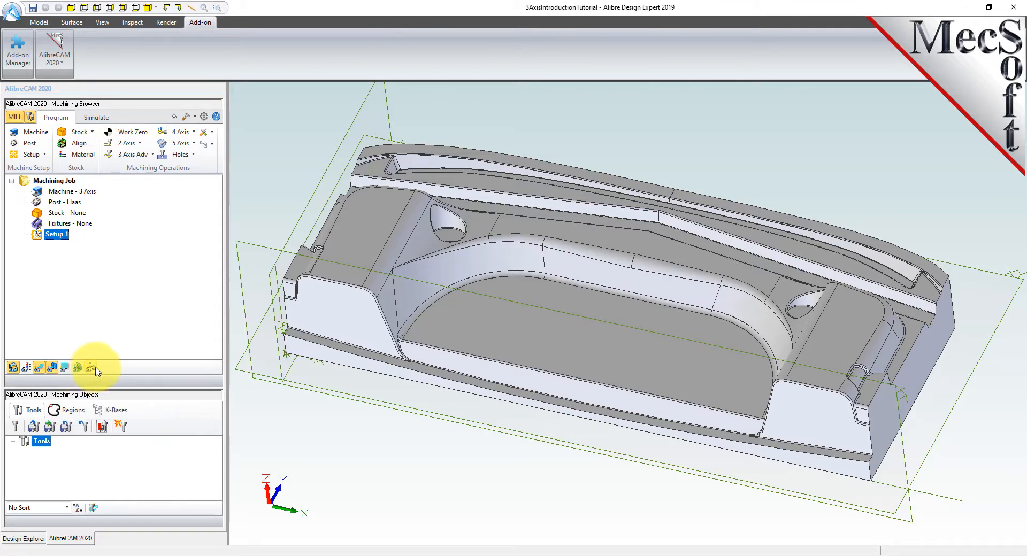
left_click(92, 369)
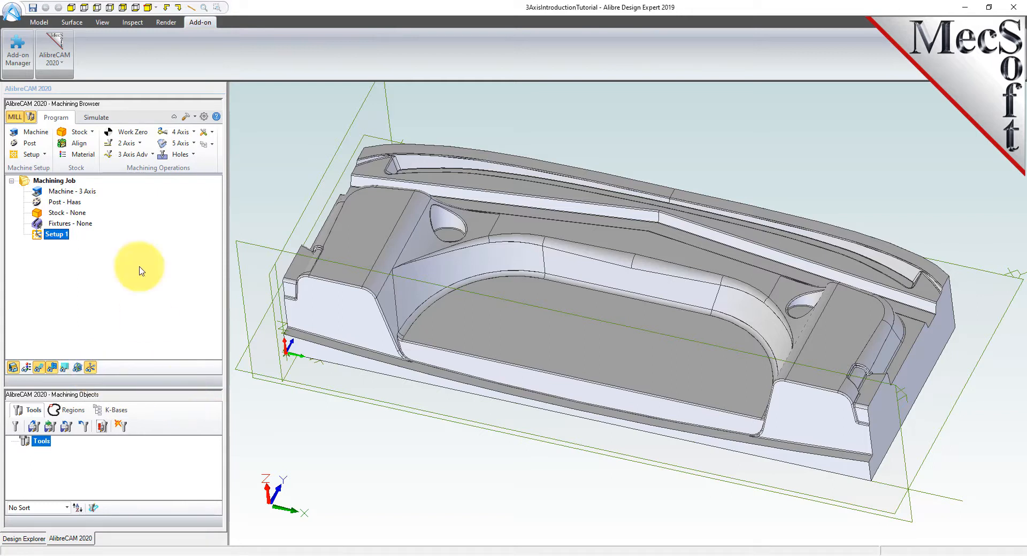
- Create a box stock from the model bounding box with its height set to 3.75, keeping the lower front corner as the origin
left_click(92, 134)
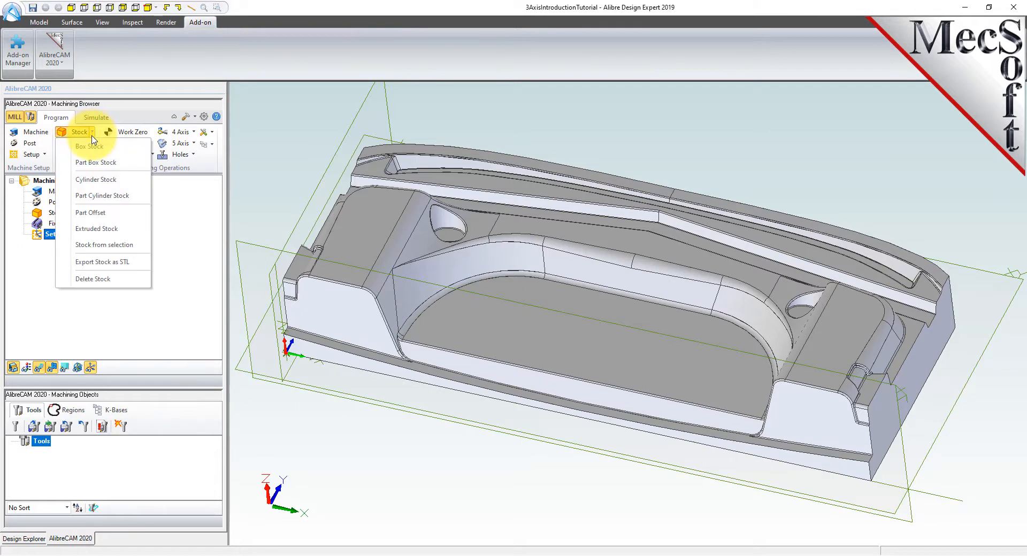
left_click(140, 153)
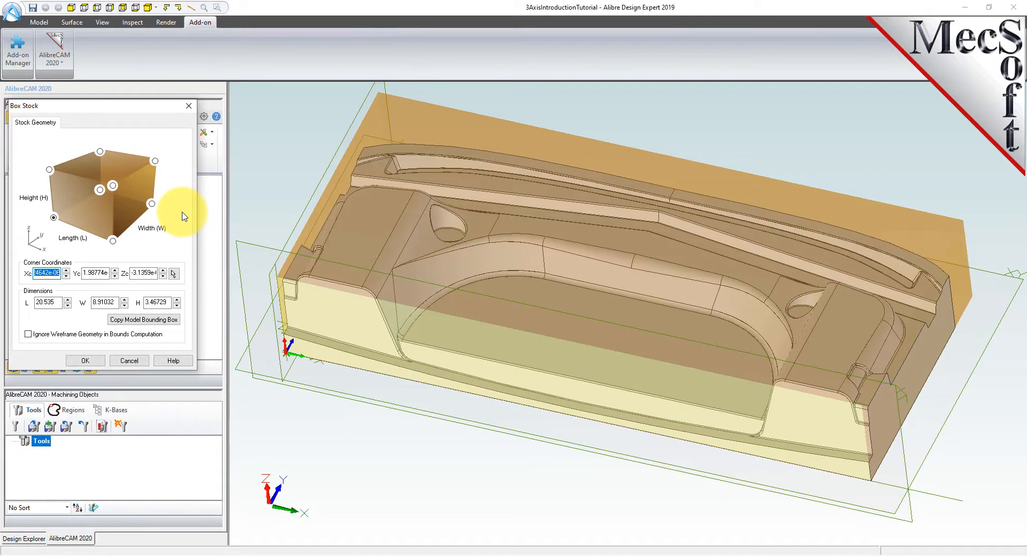
left_click(141, 321)
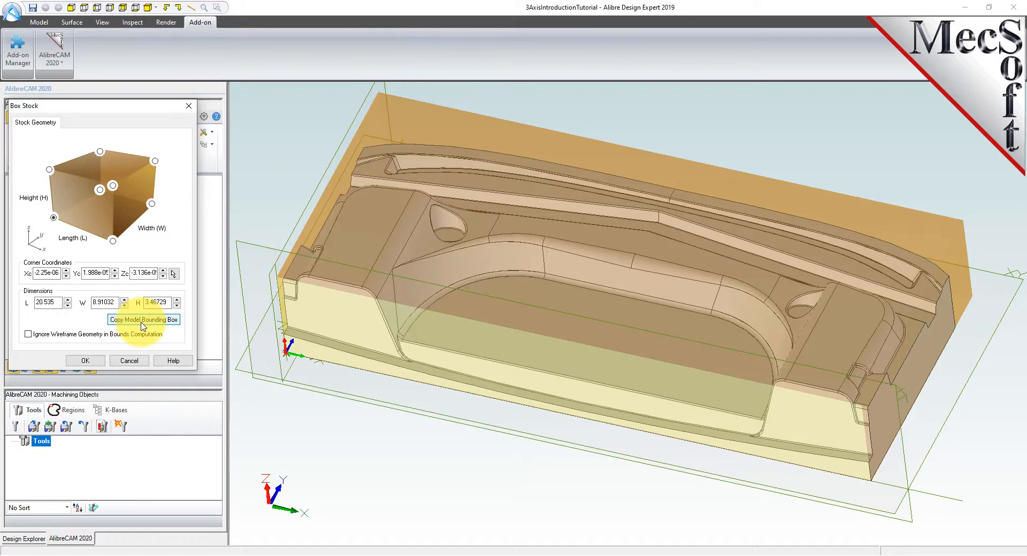
double_click(47, 302)
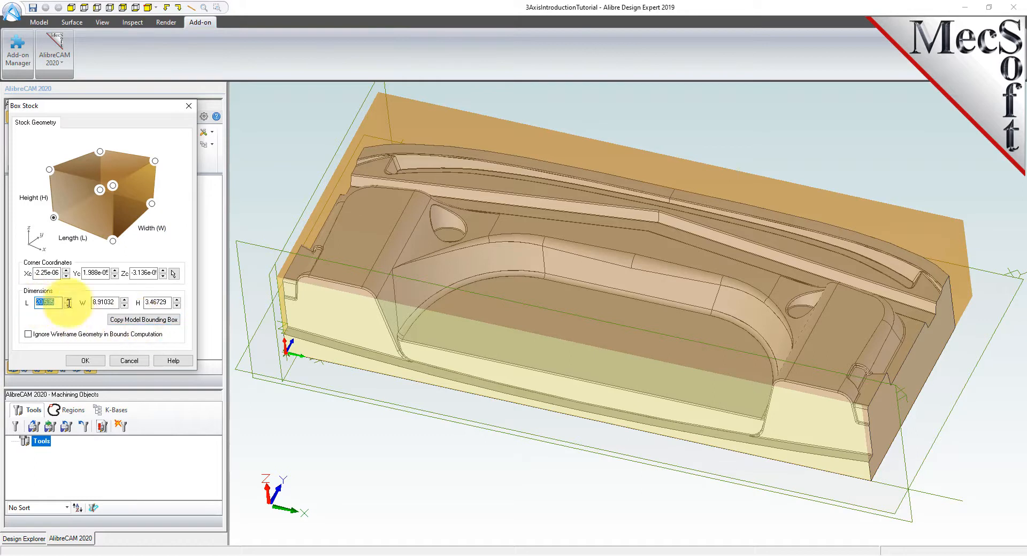
double_click(104, 303)
double_click(156, 302)
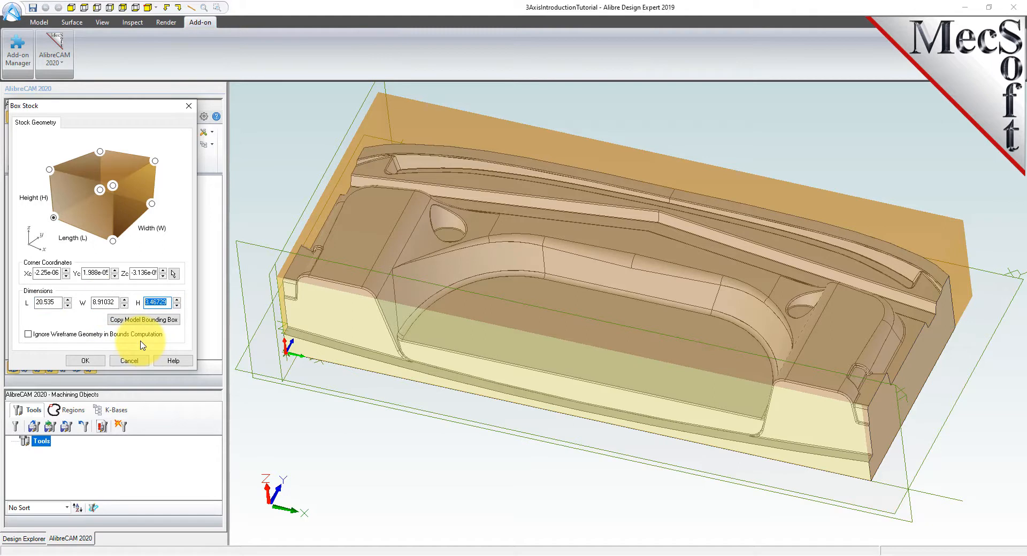
type("3.75")
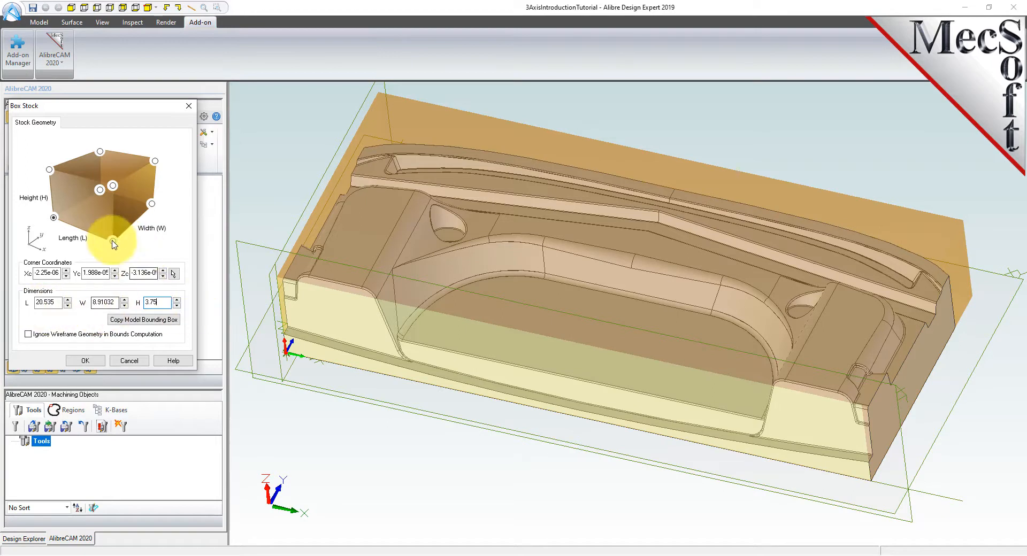
left_click(54, 218)
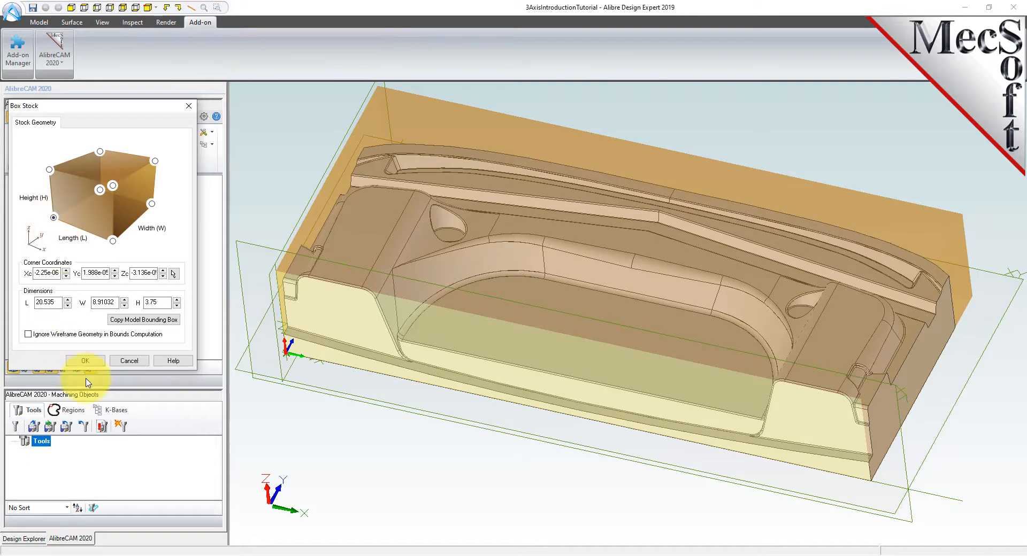
left_click(99, 363)
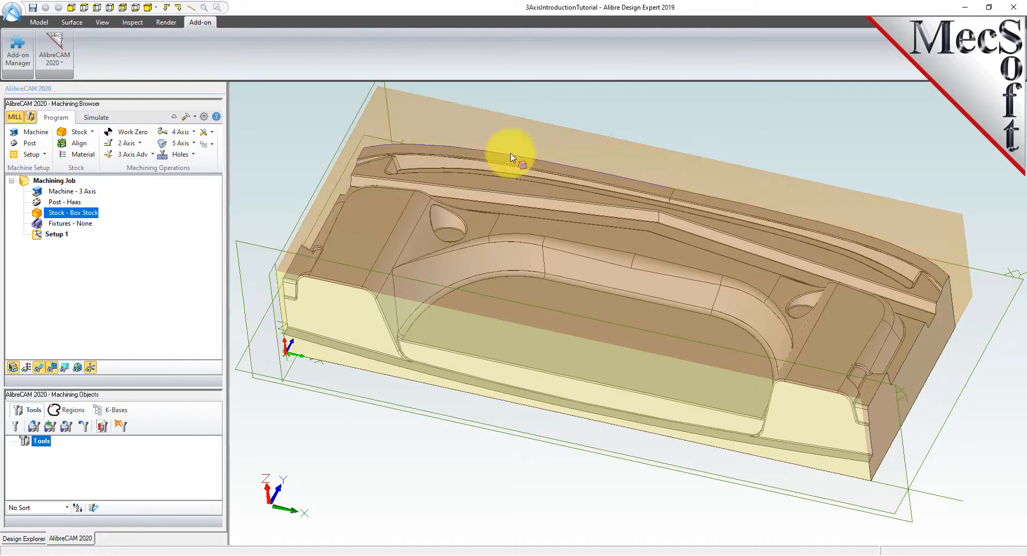
- Switch the stock display off and on again and inspect the box stock around the part from the side
left_click(16, 371)
left_click(16, 371)
left_click(16, 371)
left_click(16, 371)
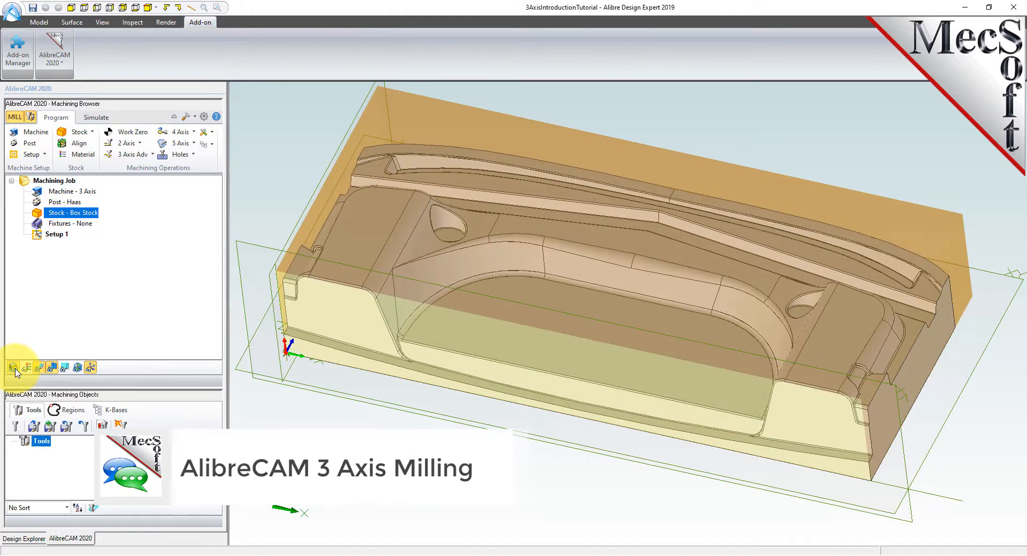
middle_click_drag(701, 455, 653, 450)
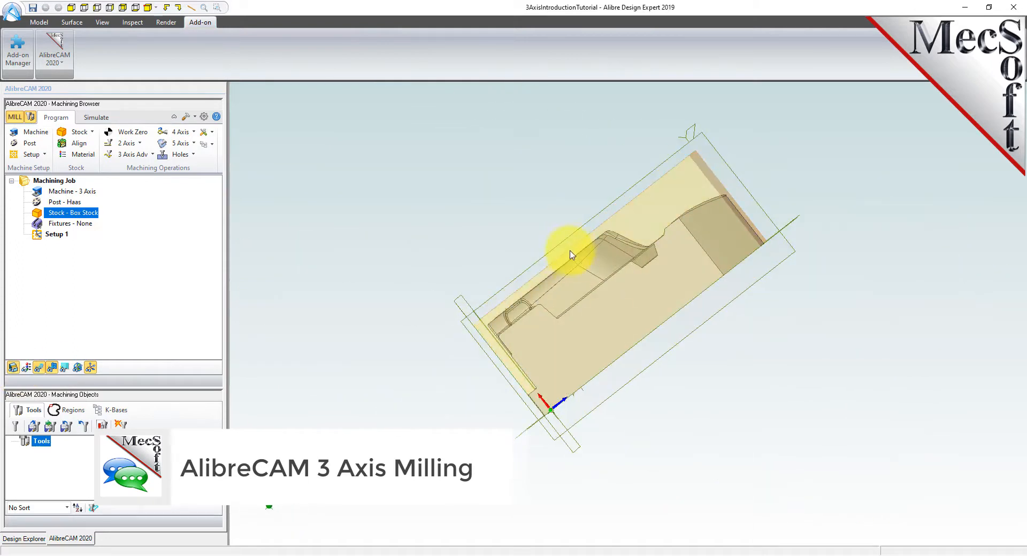
middle_click_drag(432, 399, 274, 458)
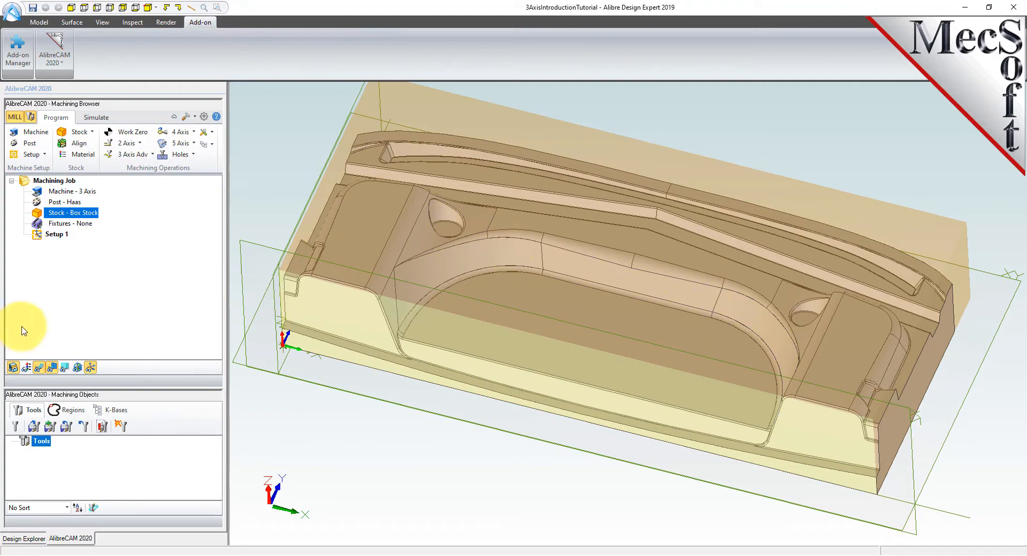
- Align the stock about the part with Bottom for the Z alignment and Center for the XY alignment
left_click(80, 146)
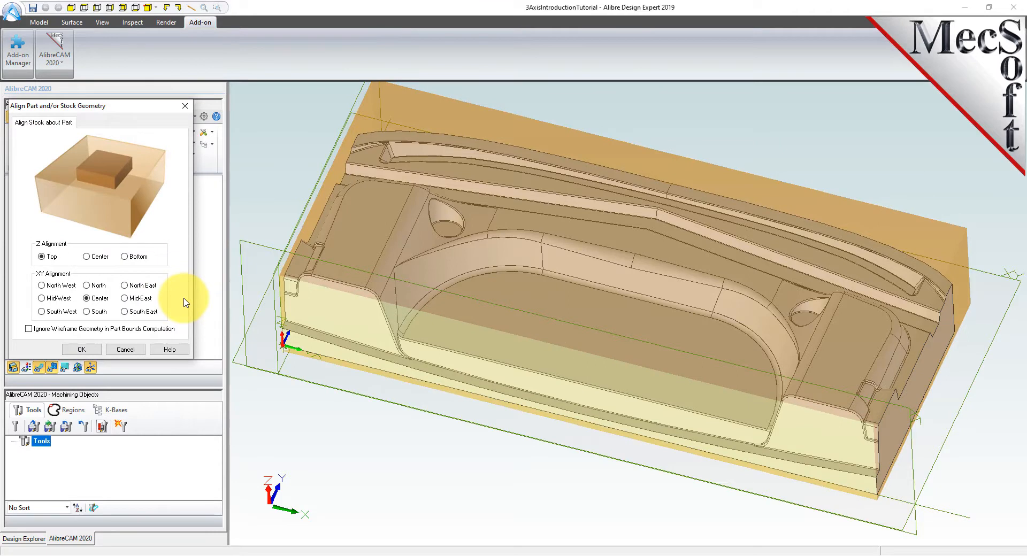
right_click_drag(470, 390, 493, 419)
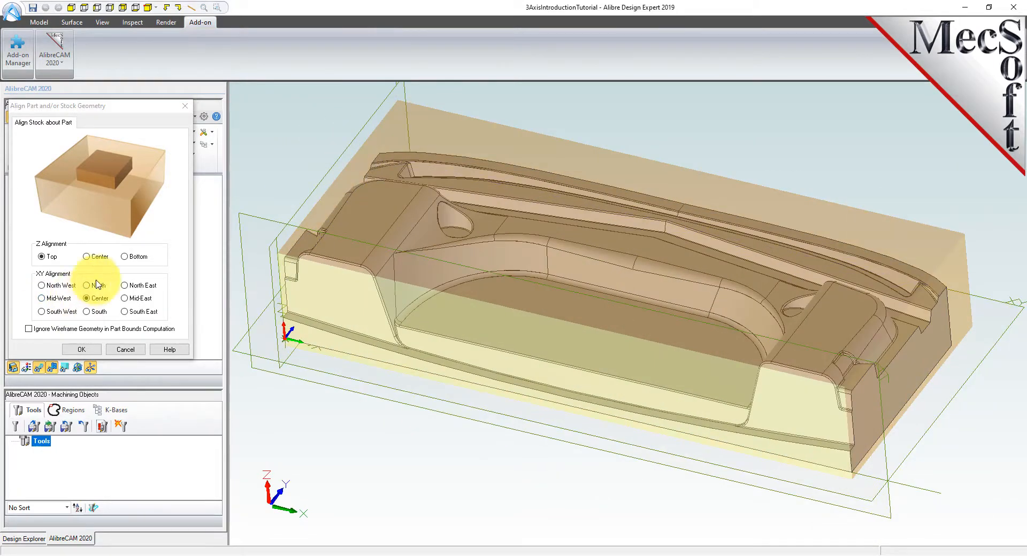
left_click(126, 257)
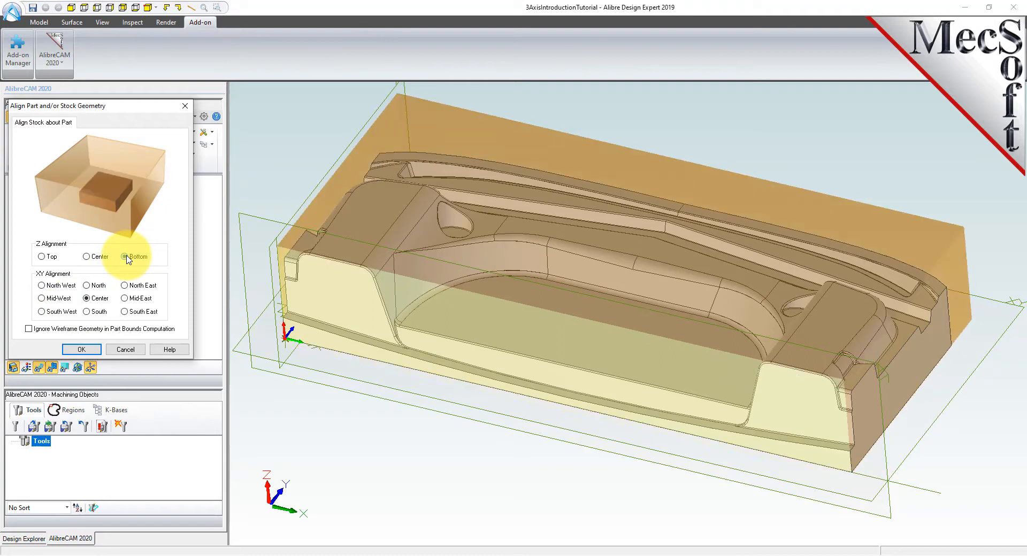
left_click(88, 299)
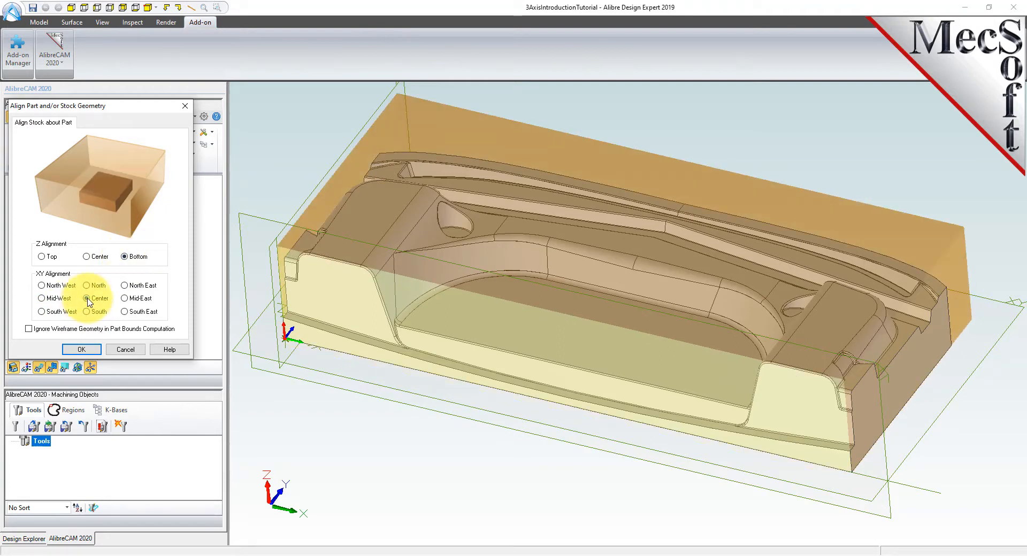
left_click(93, 352)
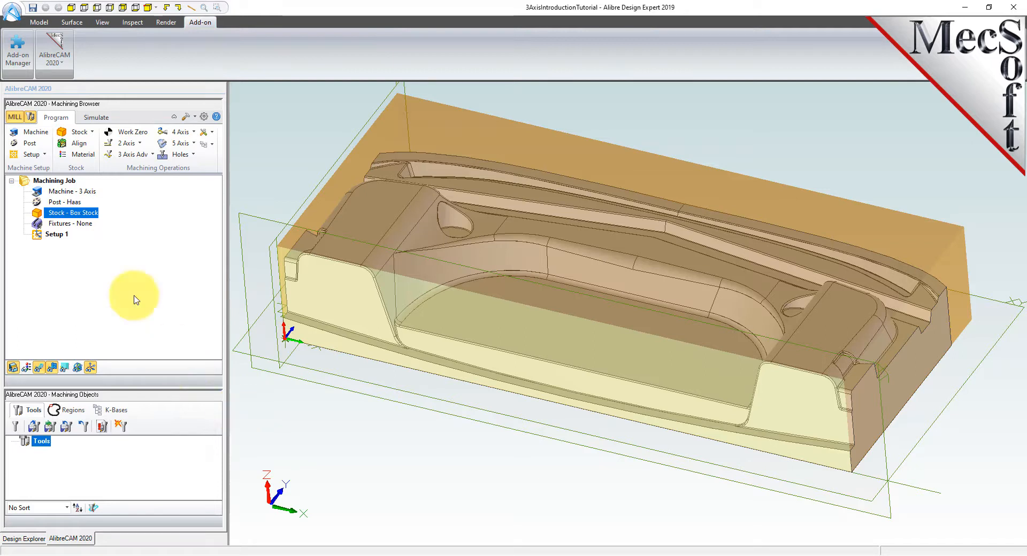
- Assign ALUMINUM - 6061 from the FeedsSpeedsDataINCH.xml material file as the stock material
left_click(85, 157)
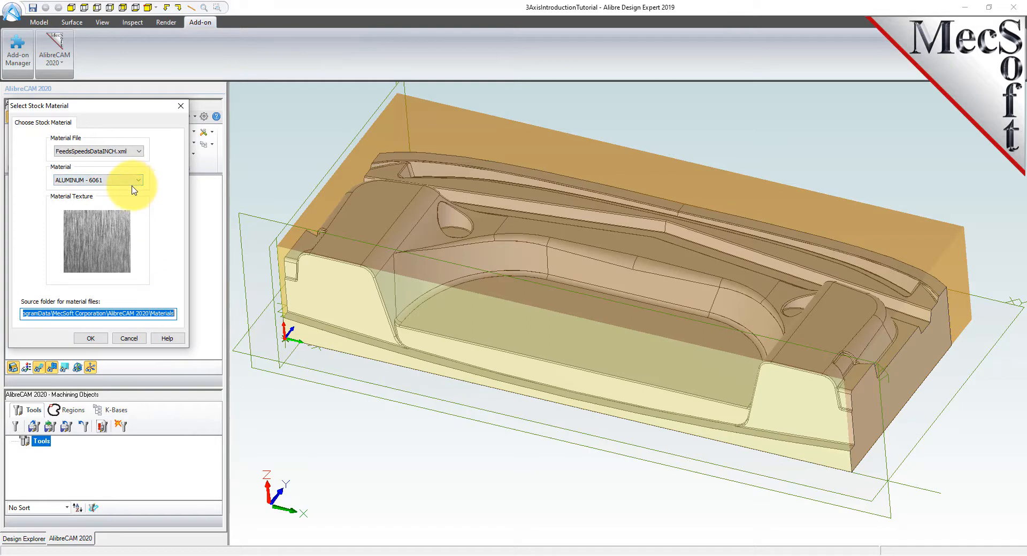
left_click(91, 338)
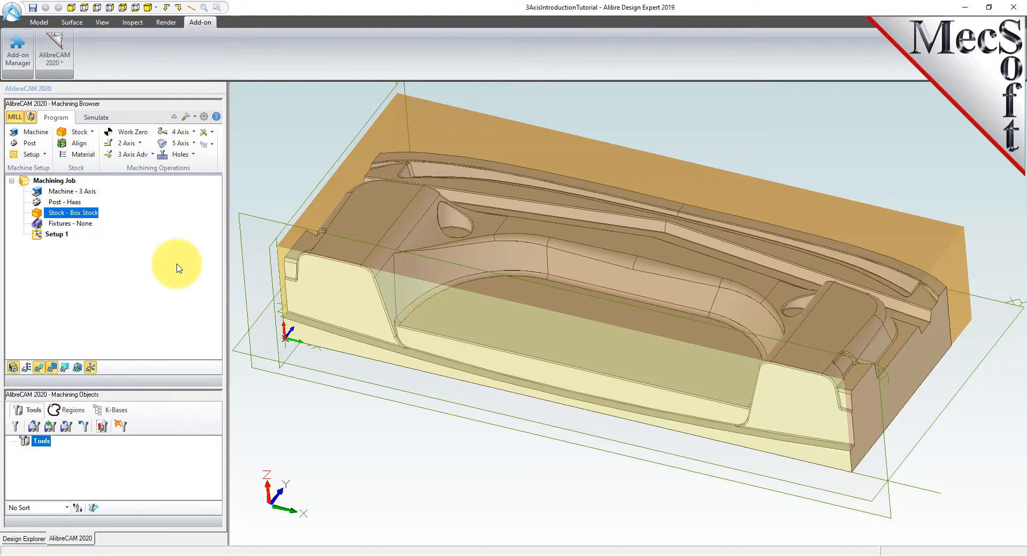
- Preview the box stock in the simulation window with its material texture switched on, and restore the plain stock display and part view
left_click(88, 119)
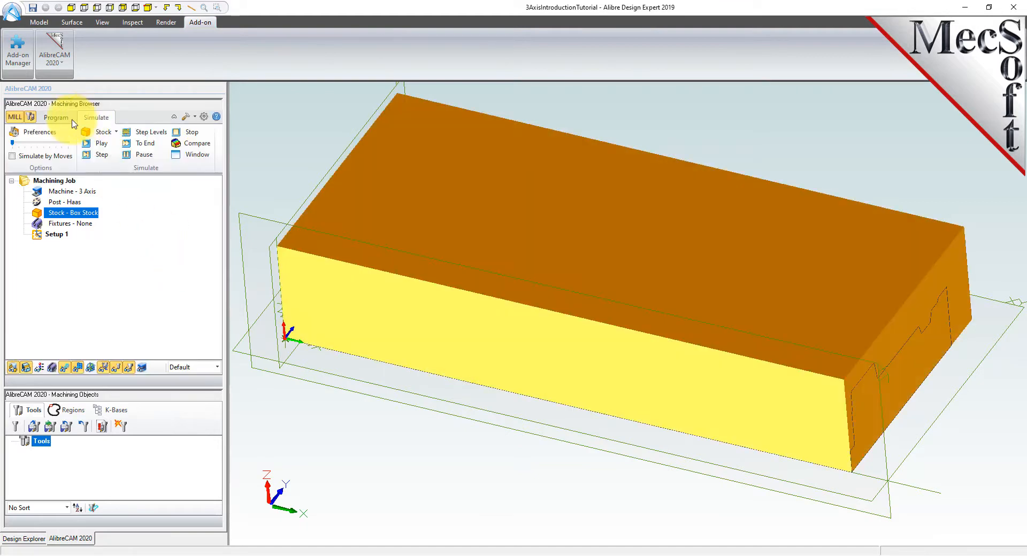
left_click(195, 155)
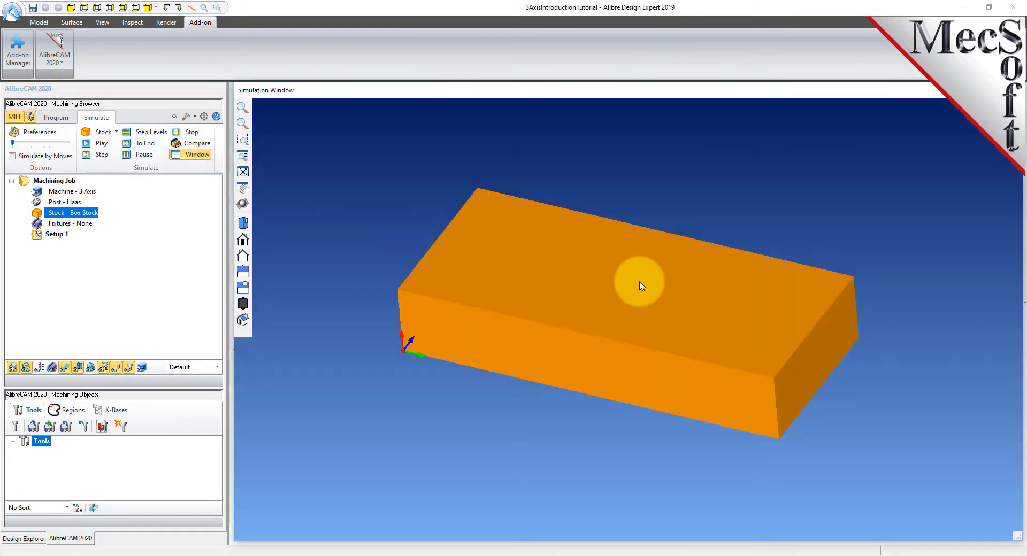
scroll(641, 288, "up", 2)
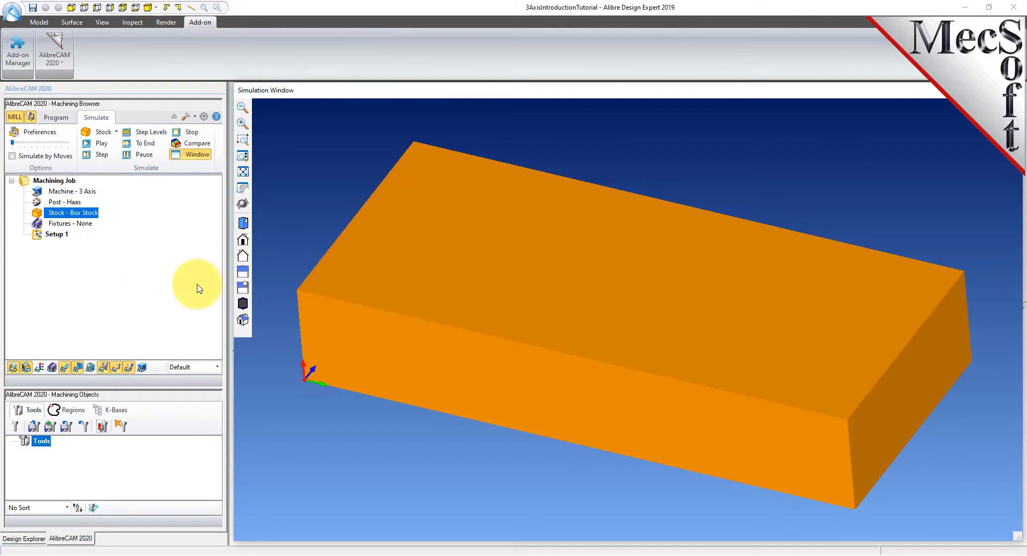
left_click(39, 367)
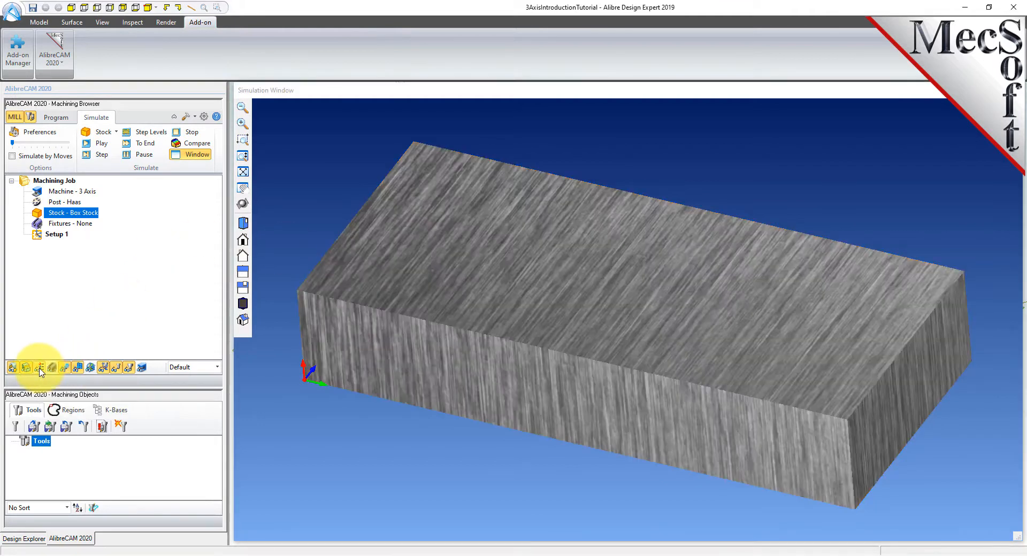
mouse_move(630, 374)
middle_mouse_down()
mouse_move(578, 321)
mouse_move(619, 371)
mouse_move(632, 371)
middle_mouse_up()
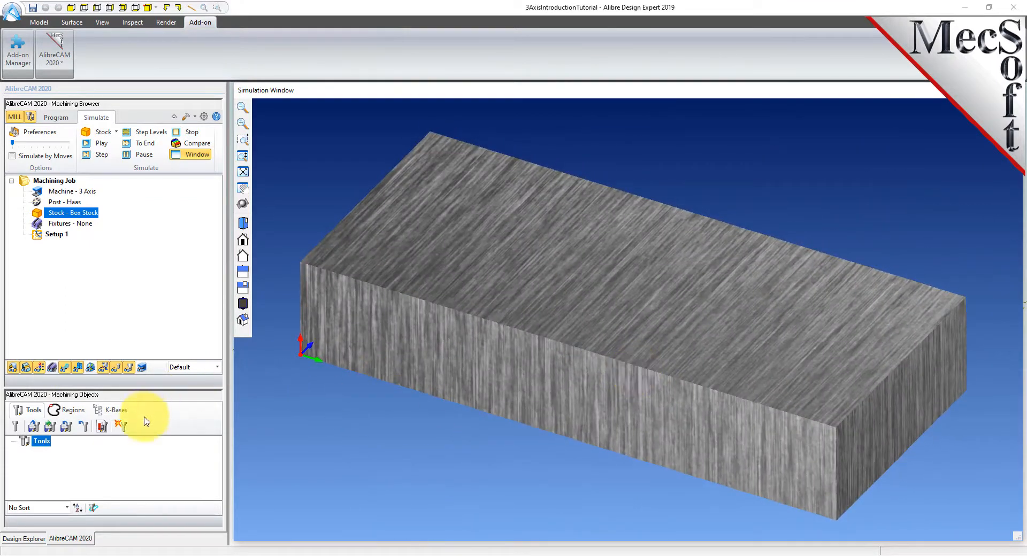
left_click(39, 367)
left_click(203, 156)
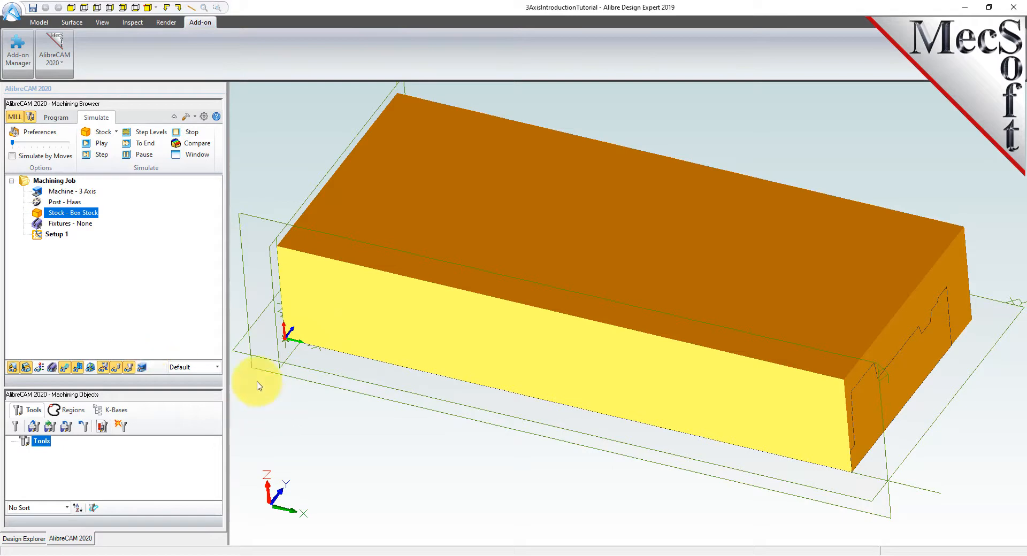
- Generate a work zero for Setup 1 on the stock box, with Highest Z as zero face and South West as zero position
left_click(56, 118)
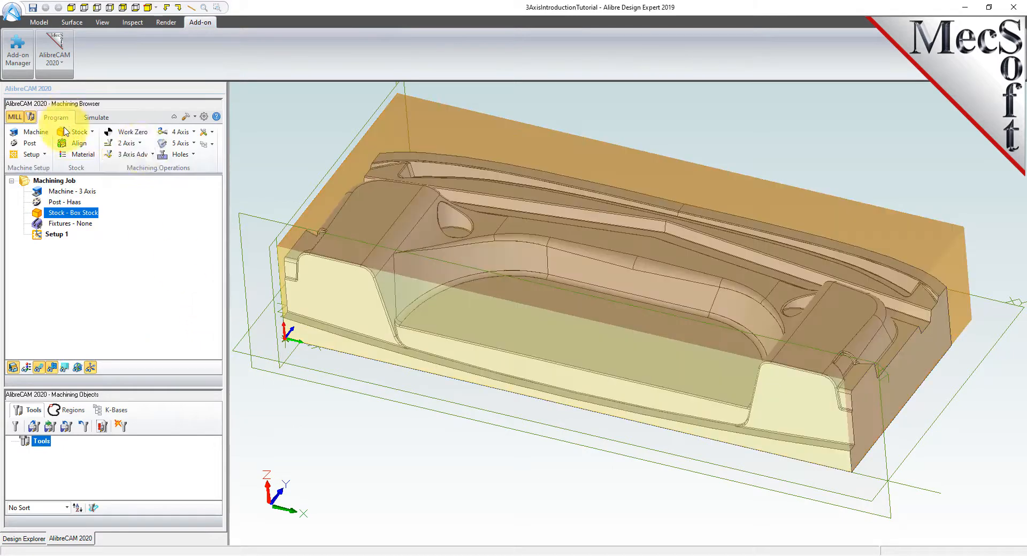
left_click(143, 135)
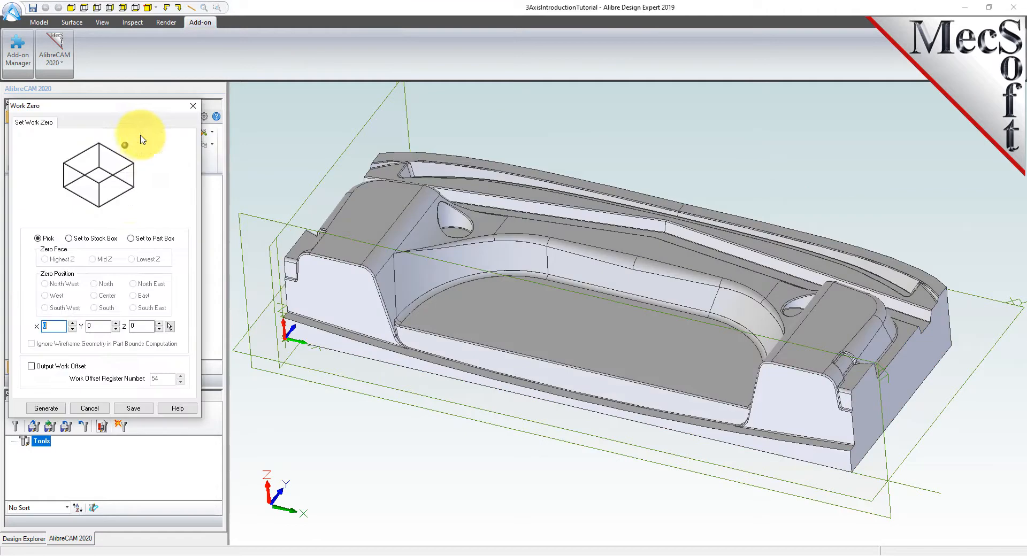
left_click(69, 239)
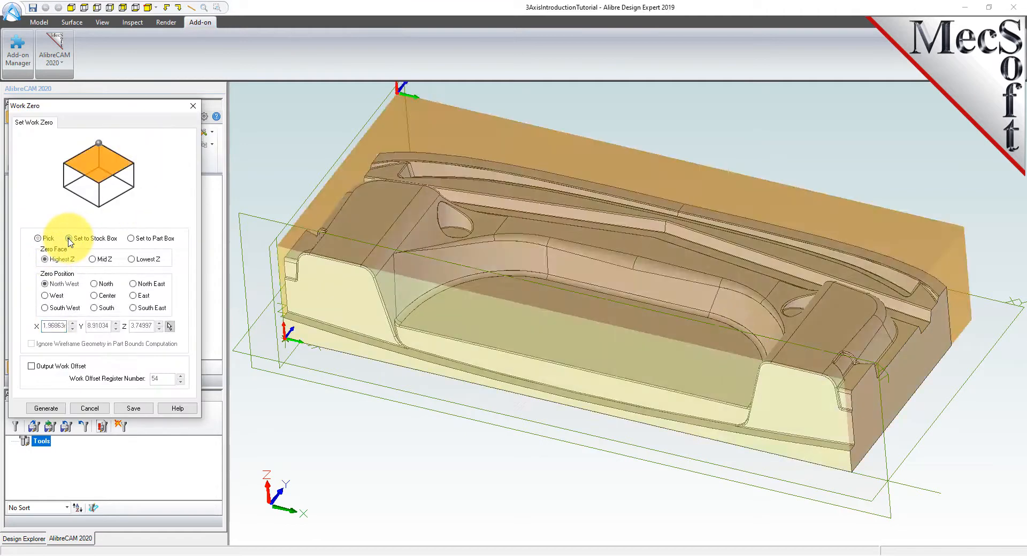
scroll(557, 299, "down", 2)
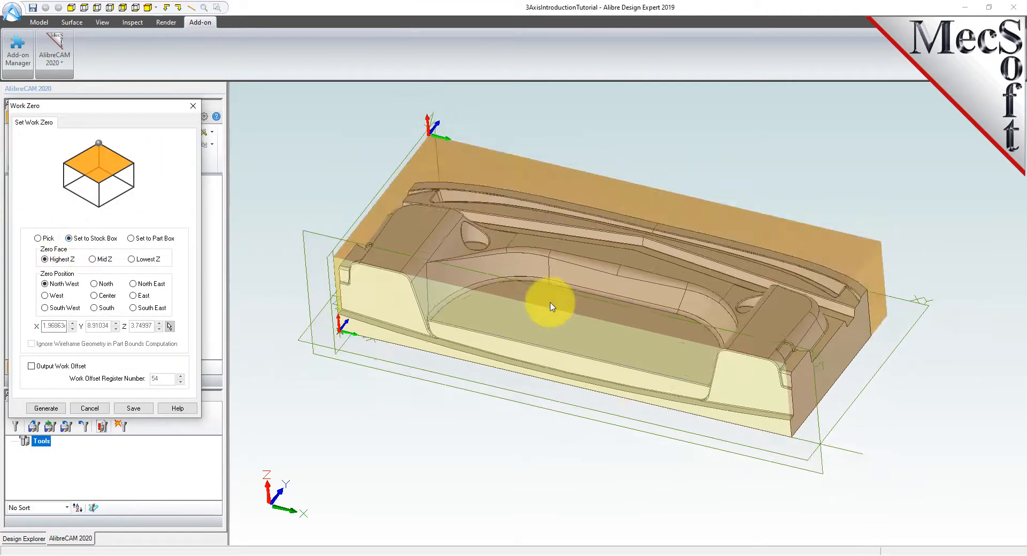
scroll(596, 205, "up", 2)
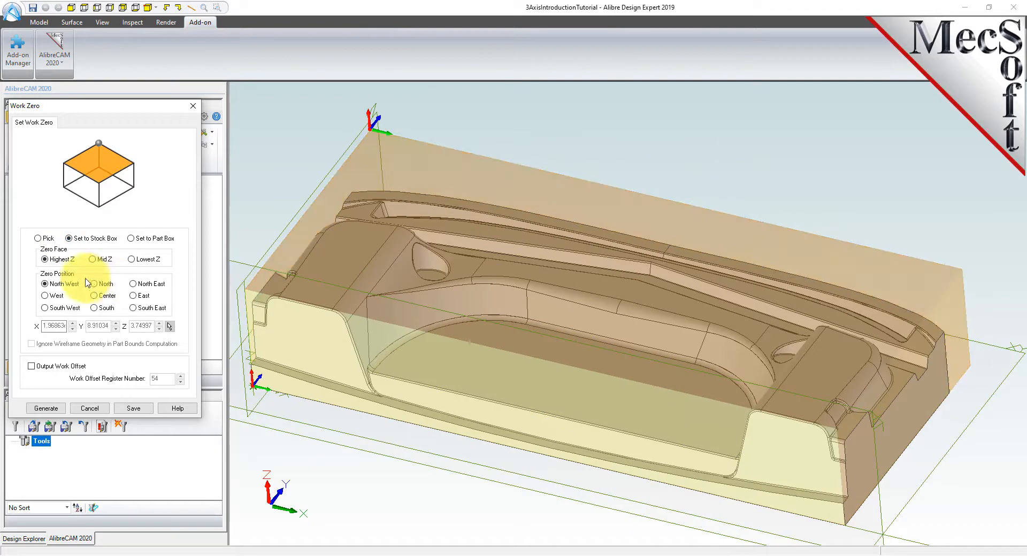
left_click(49, 260)
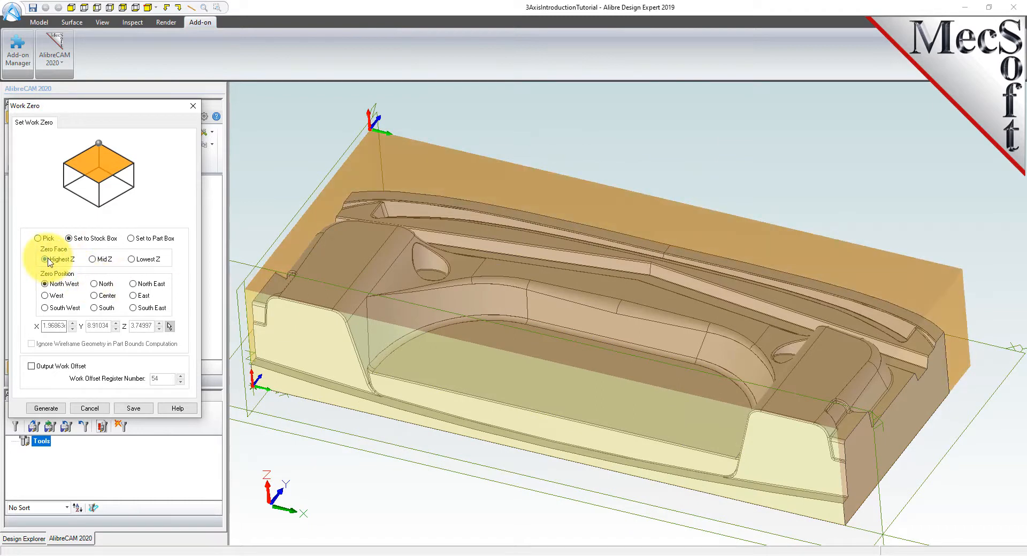
left_click(46, 308)
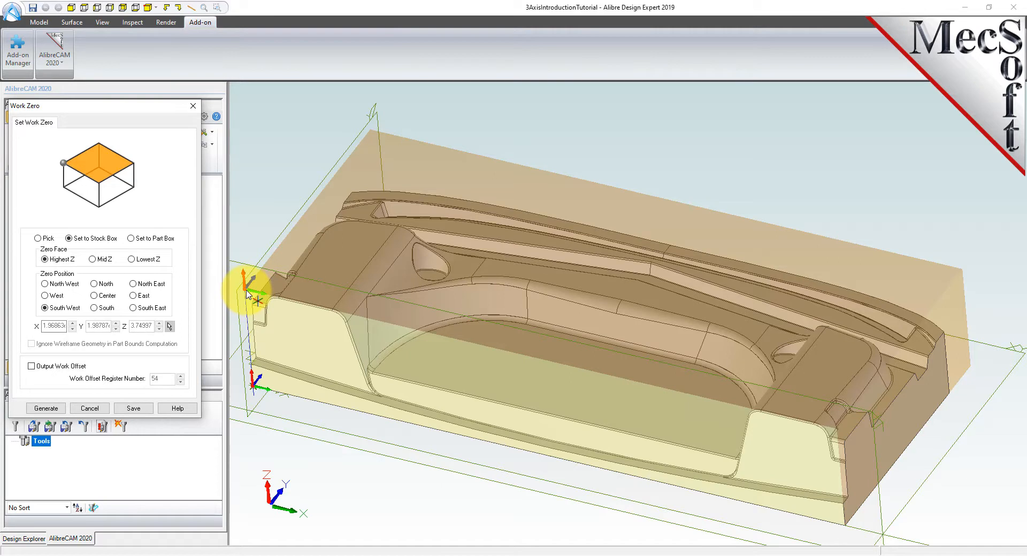
left_click(46, 408)
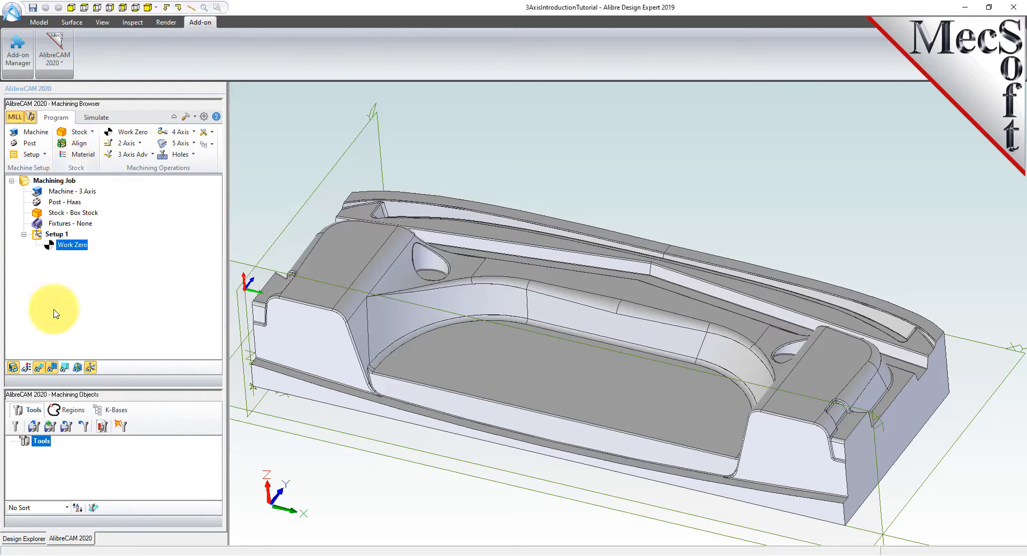
left_click(31, 118)
left_click(31, 119)
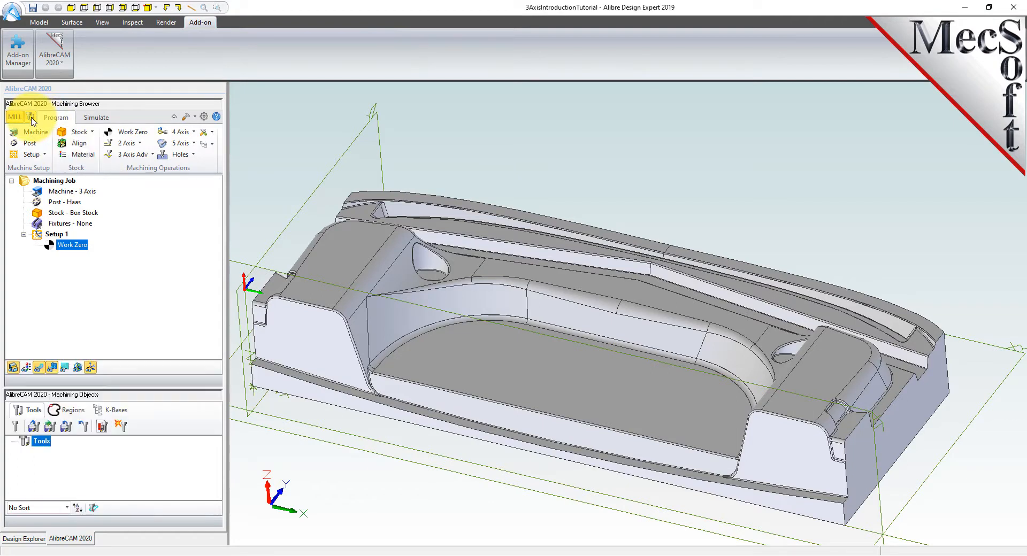
left_click(32, 118)
left_click(32, 119)
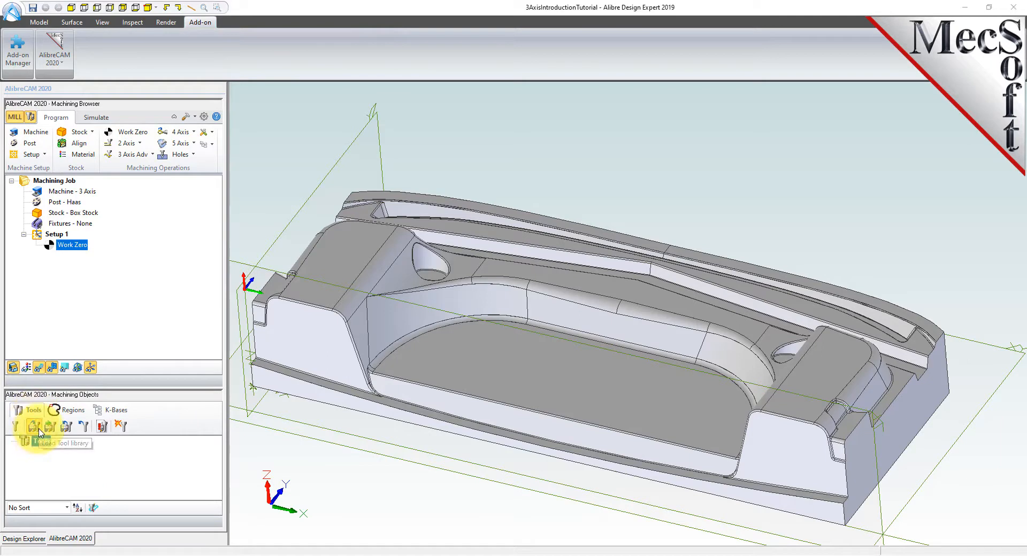
- Load the tools from the knowledge base file 3AxisIntroductionTutorial.vkb into the job's tool list
left_click(34, 427)
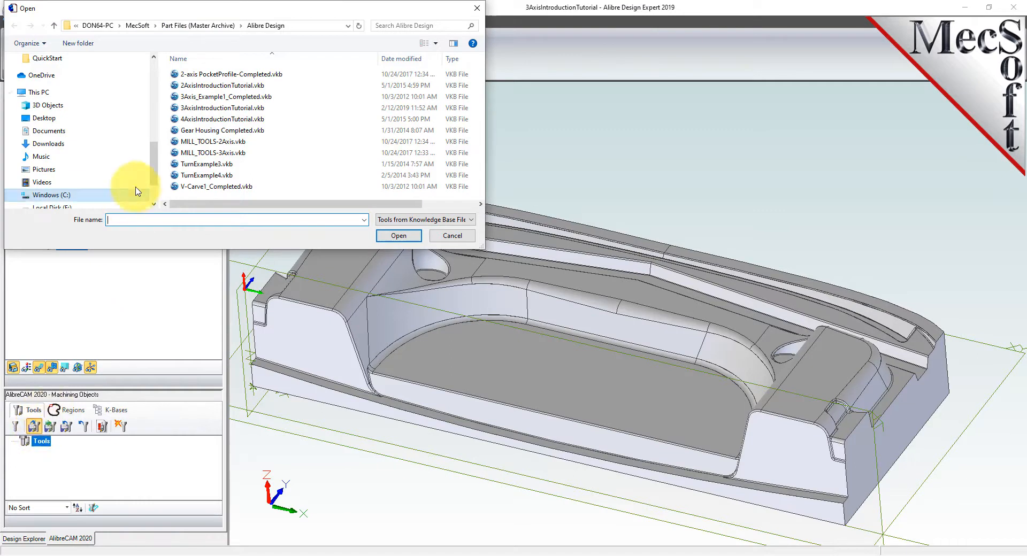
left_click(192, 108)
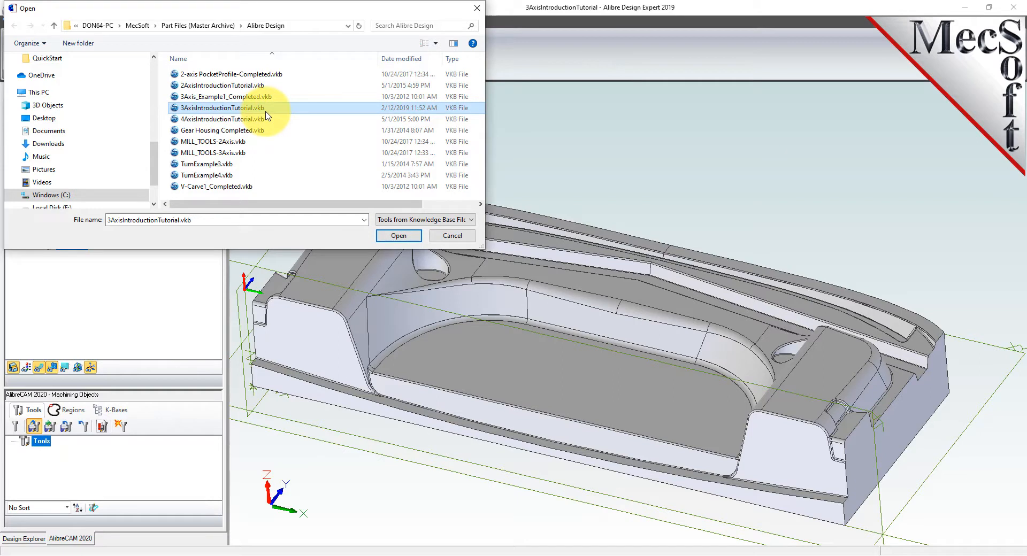
left_click(399, 235)
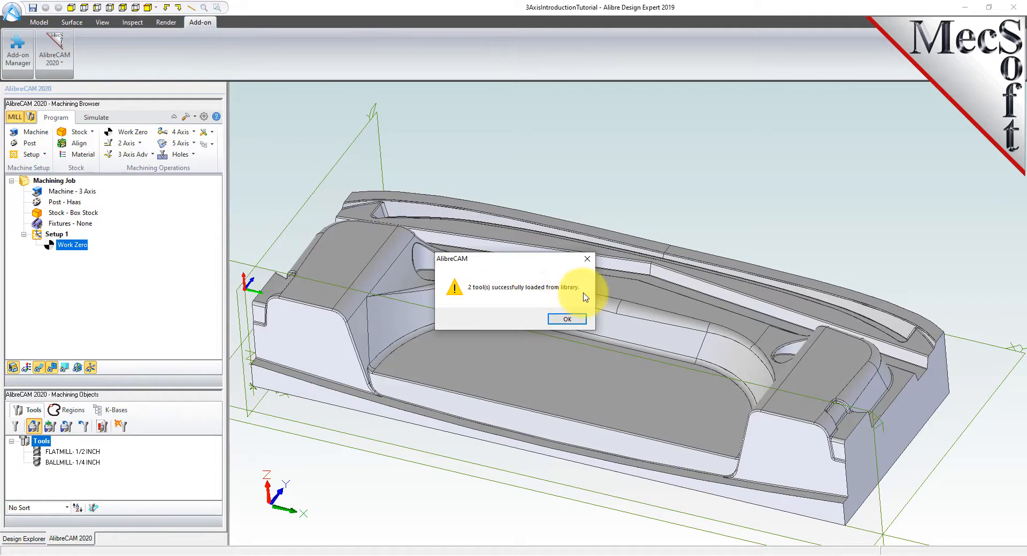
left_click(568, 320)
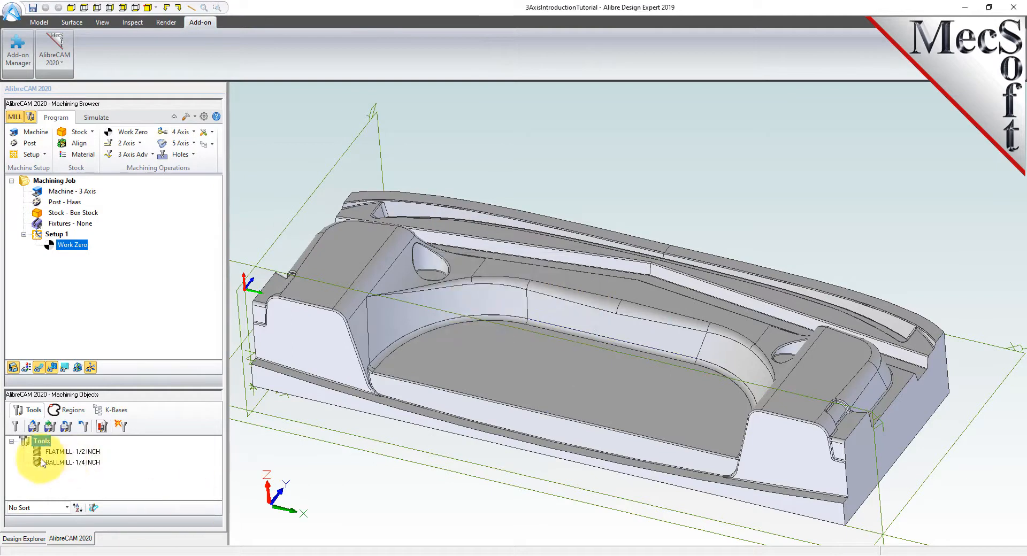
- Review the dimensions, properties and feeds and speeds of the loaded FLATMILL- 1/2 INCH, and look at the BALLMILL- 1/4 INCH definition
left_click(72, 453)
left_click(63, 463)
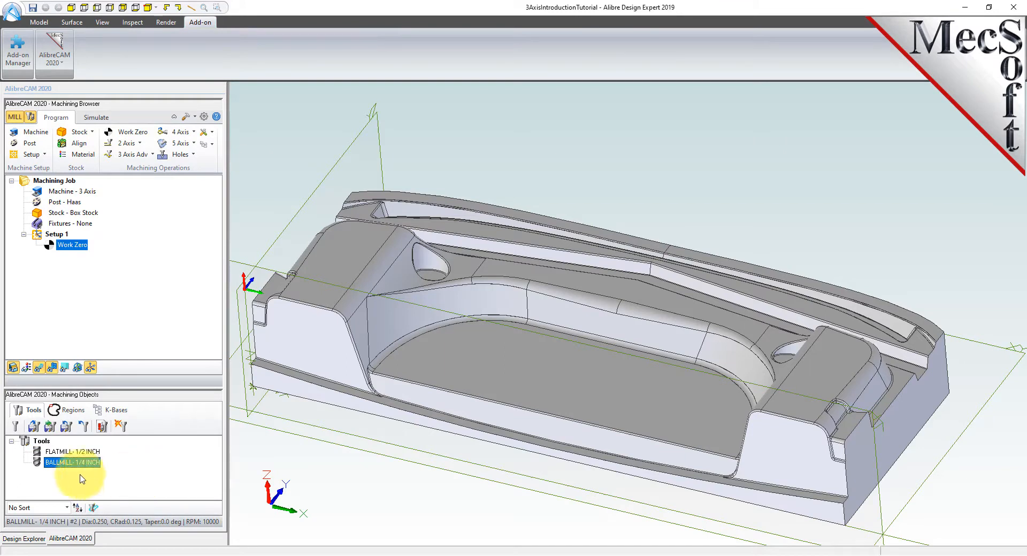
left_click(65, 453)
double_click(64, 455)
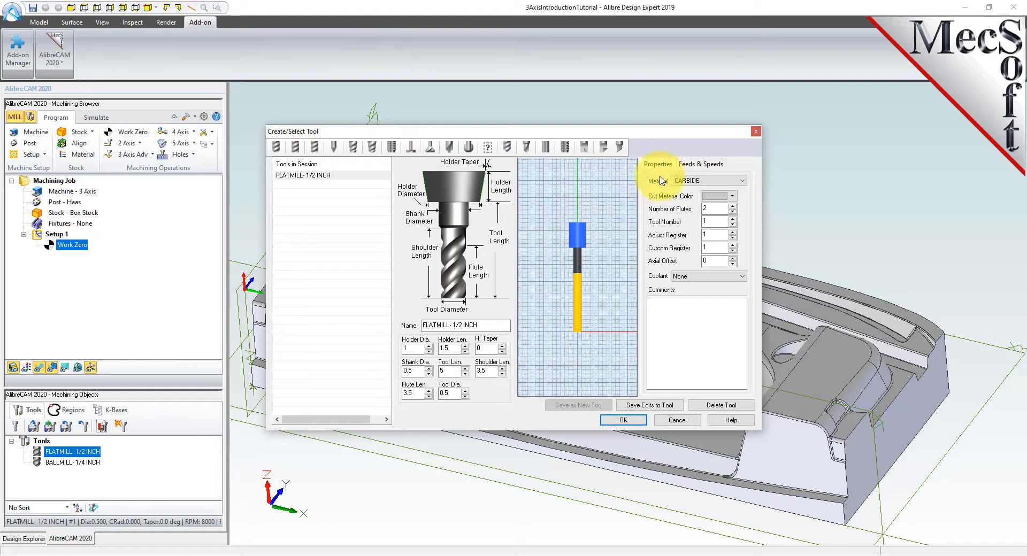
left_click(700, 164)
left_click(657, 164)
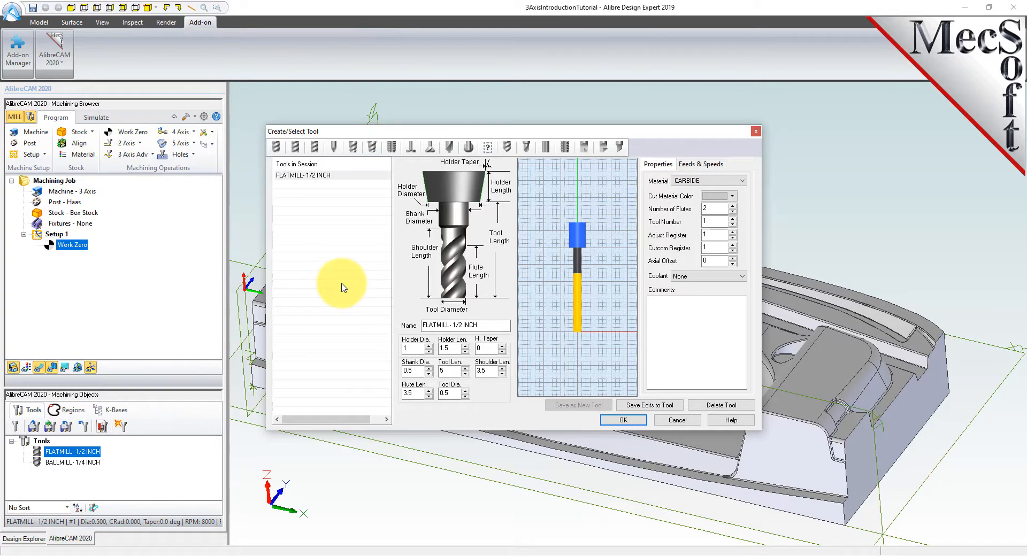
left_click(277, 149)
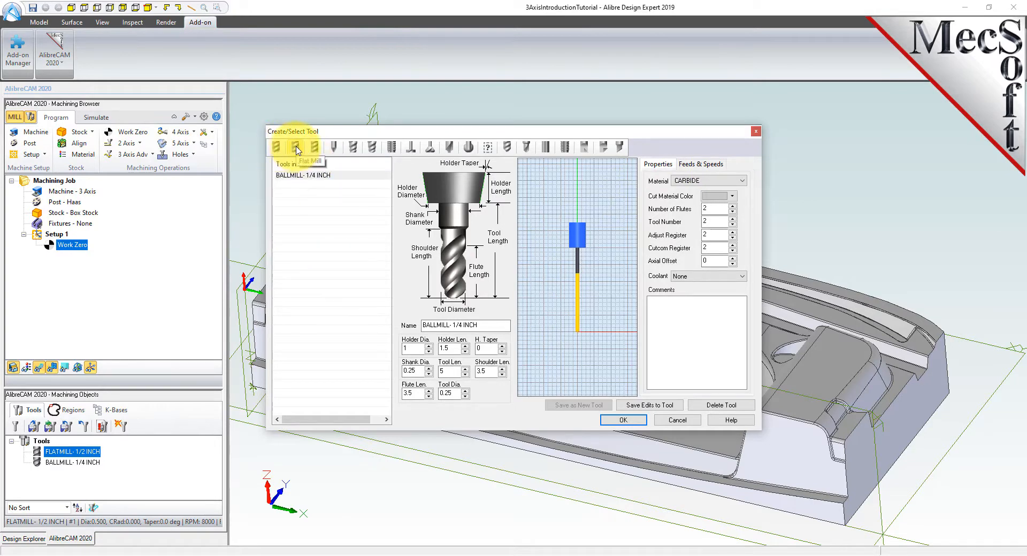
left_click(296, 147)
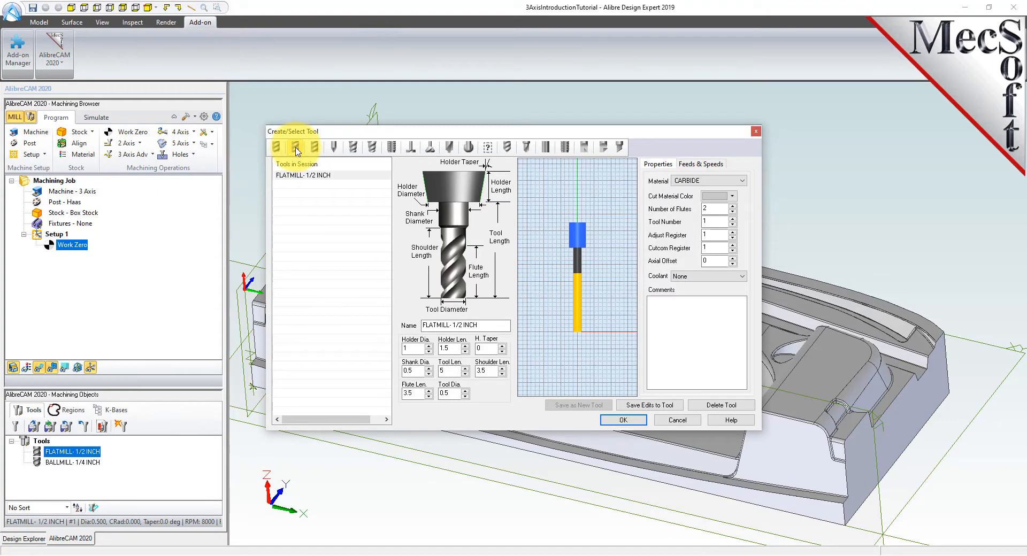
left_click(623, 420)
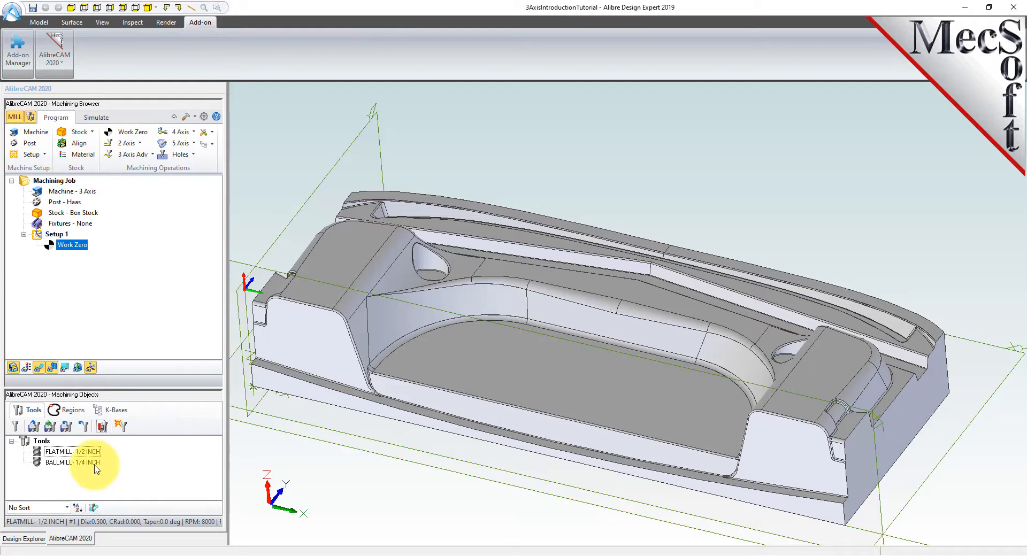
- Start a 3-axis Horizontal Roughing operation with the FLATMILL- 1/2 INCH tool and review its feeds and speeds
left_click(150, 155)
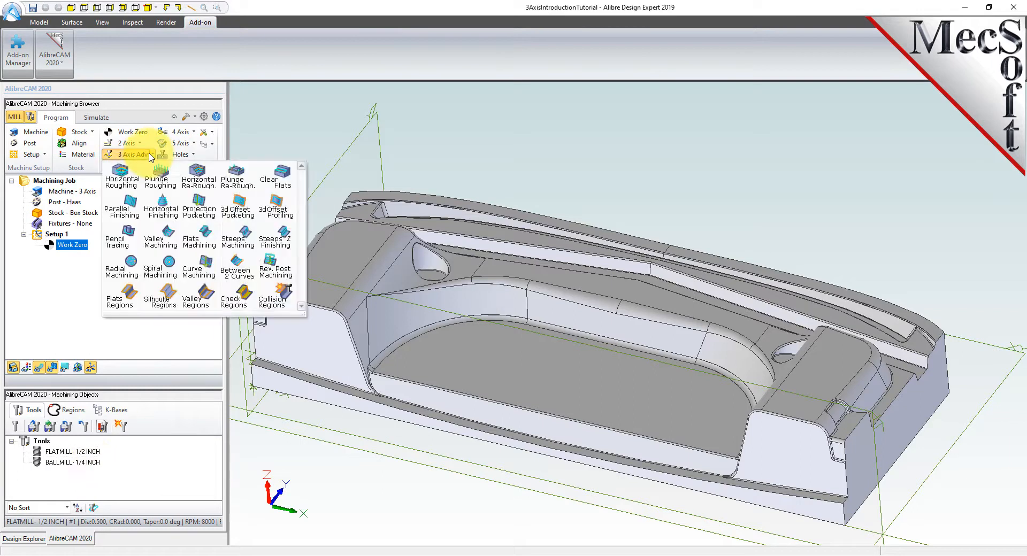
left_click(139, 189)
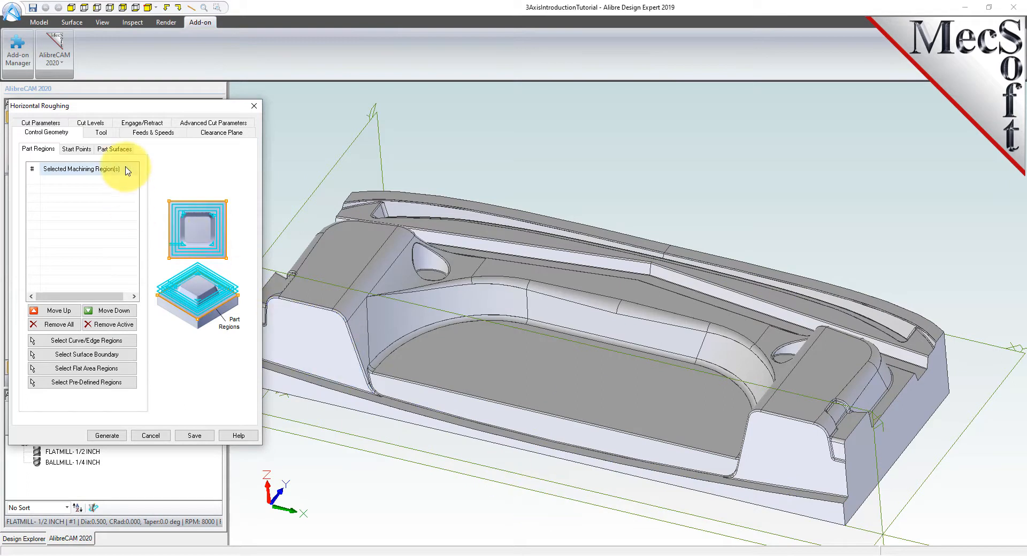
left_click(100, 131)
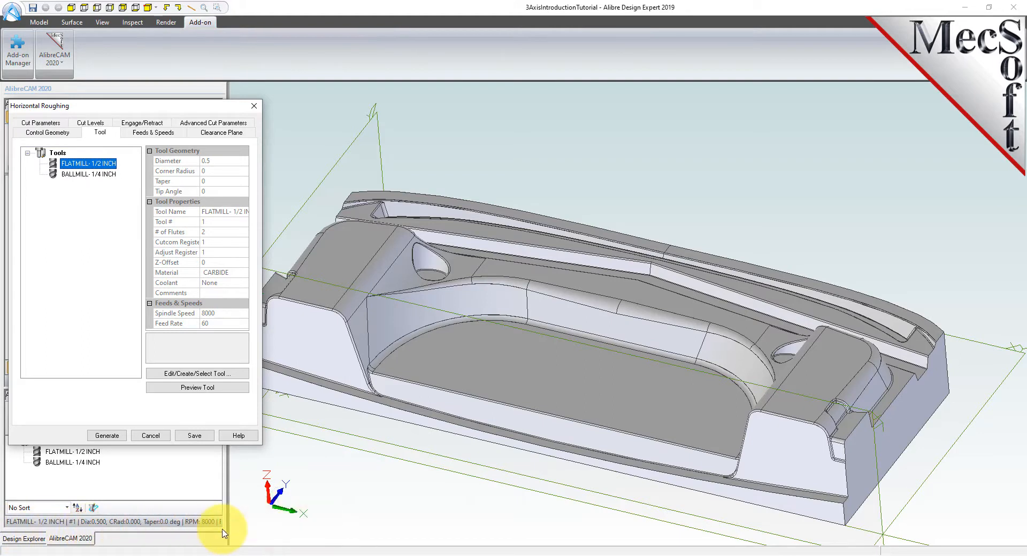
left_click(154, 134)
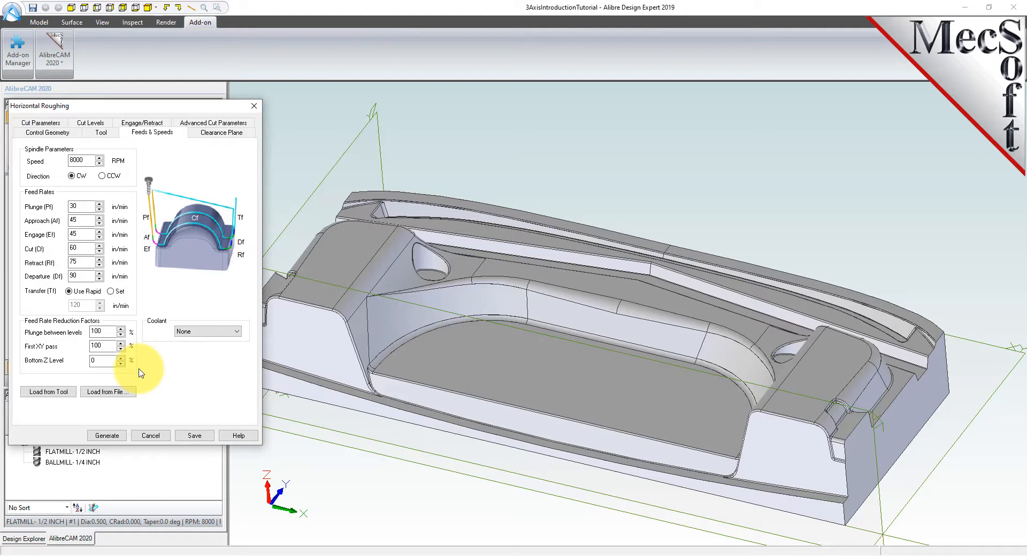
- Inspect the automatic clearance plane of the roughing operation above the part from the side and from above
left_click(220, 132)
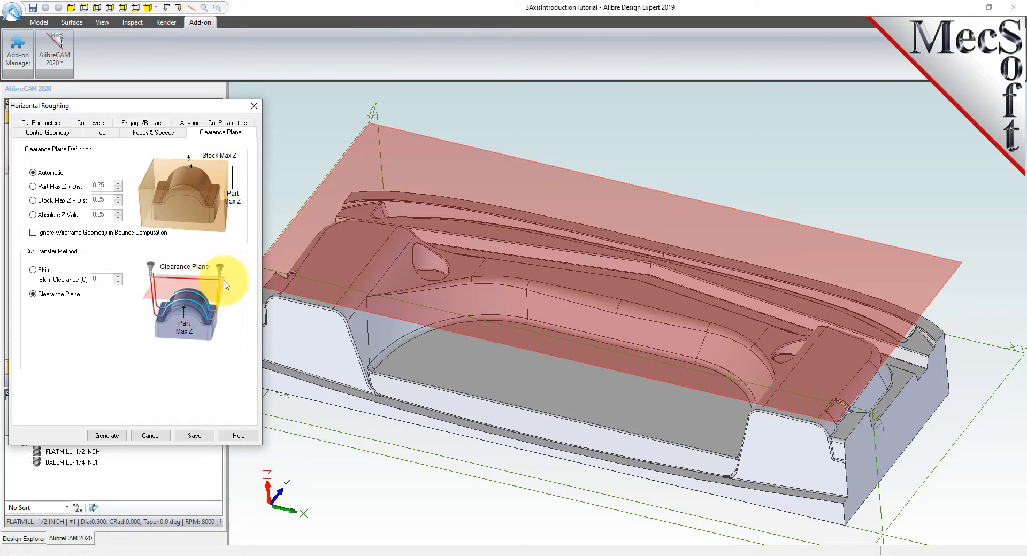
middle_click_drag(727, 422, 688, 419)
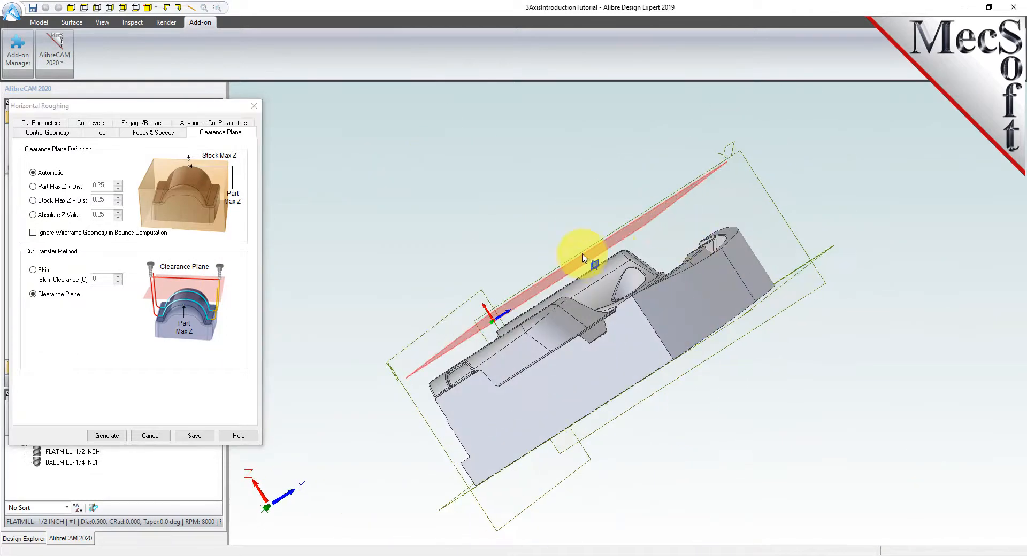
middle_click_drag(584, 322, 633, 329)
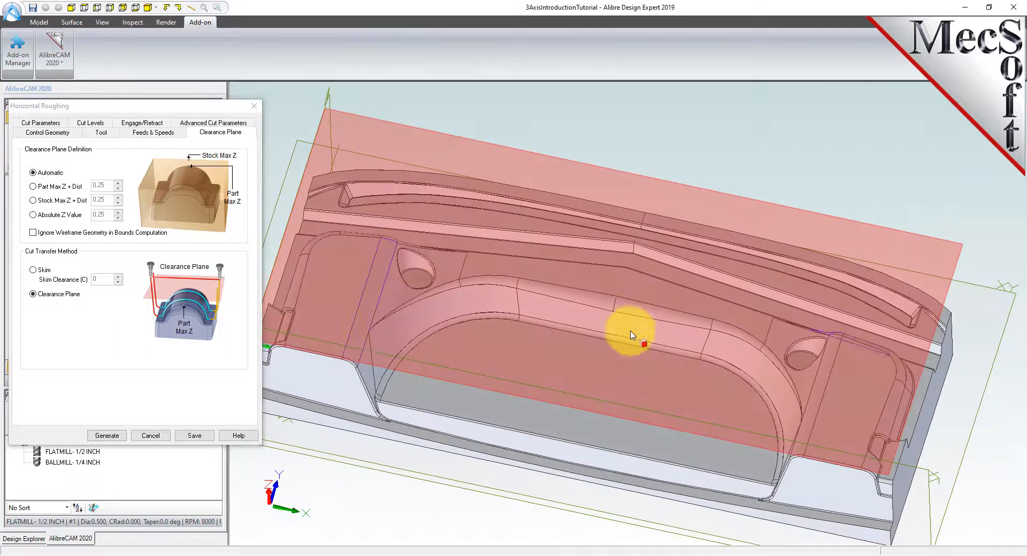
- Review the roughing operation's tolerances and stock allowance, and set the stepover distance to 40% of the tool diameter
left_click(44, 125)
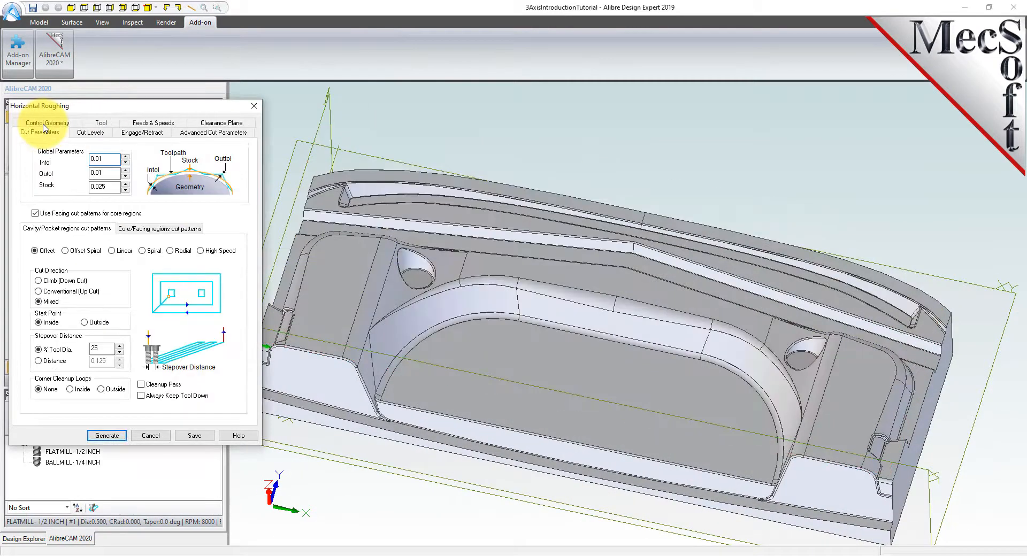
double_click(104, 159)
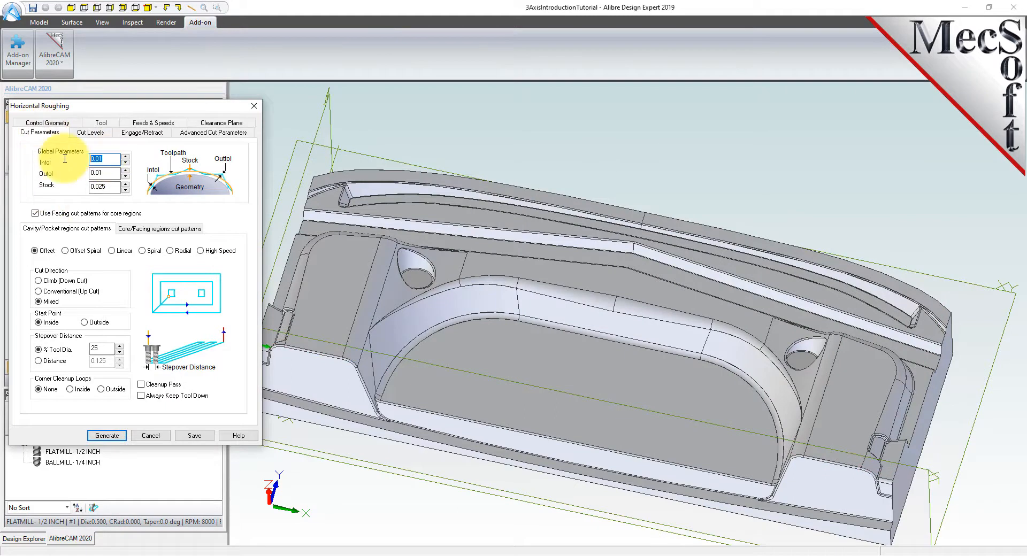
key("Tab")
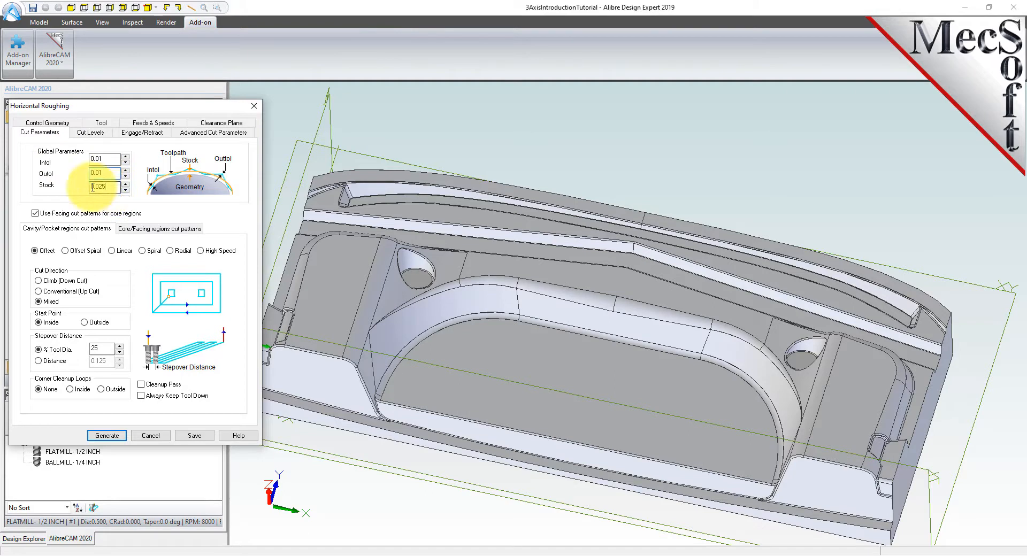
key("Tab")
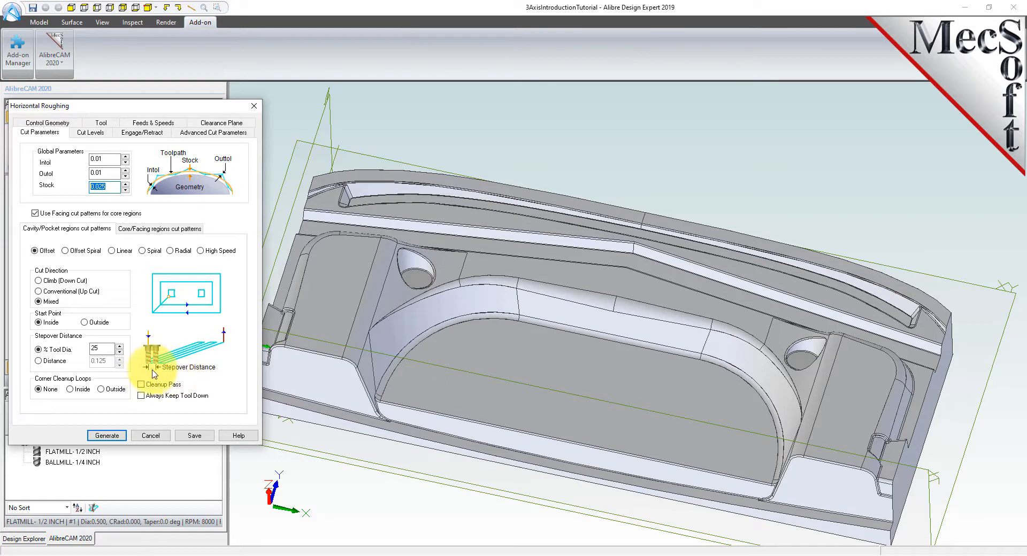
double_click(93, 348)
type("40")
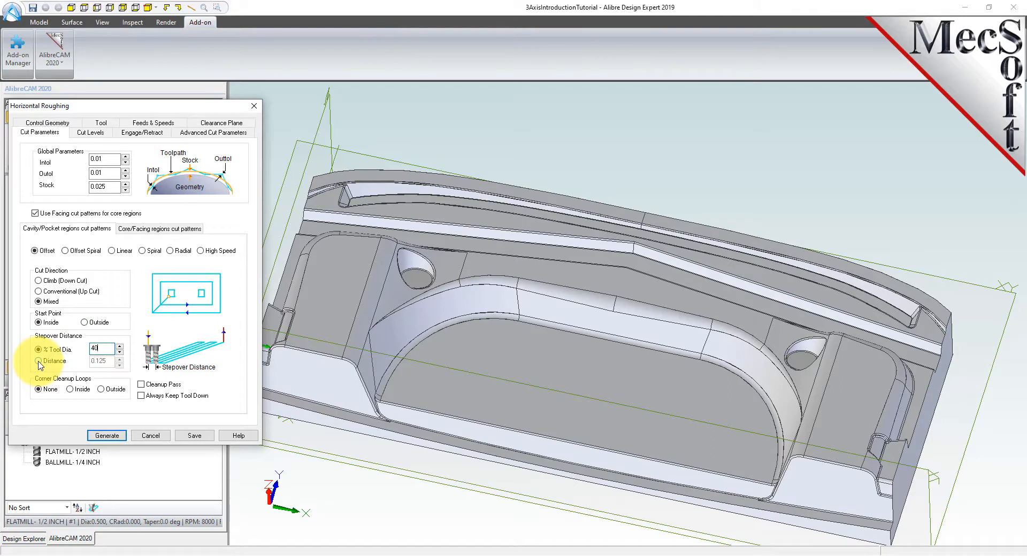
- Review the stepdown control and cut patterns, then enable the bottom cut level and set it to -3.5
left_click(97, 133)
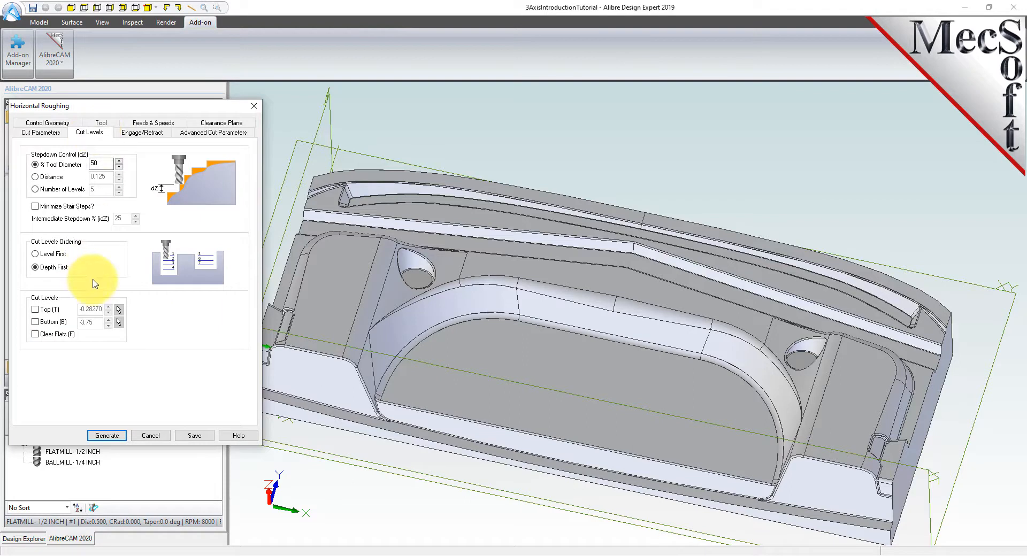
left_click_drag(104, 164, 81, 167)
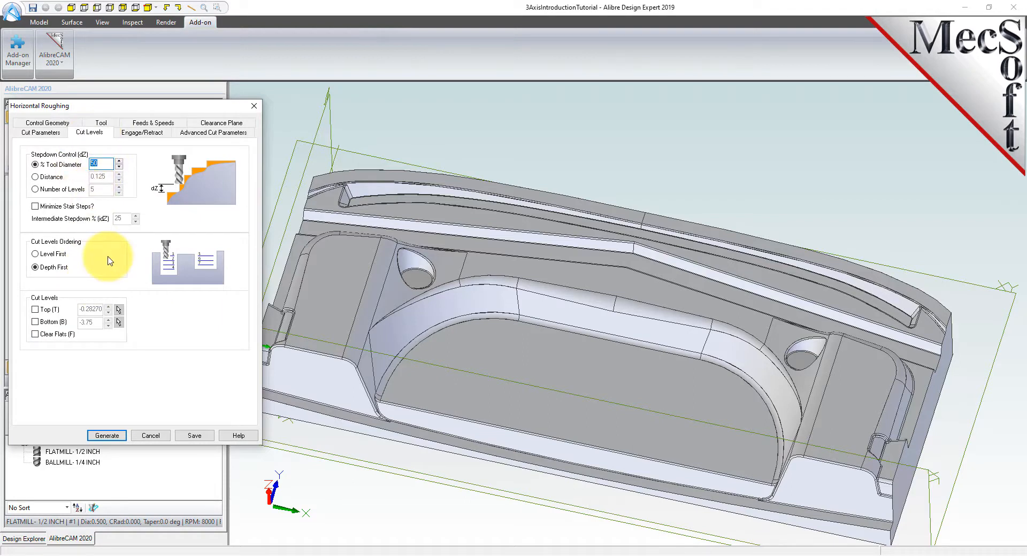
left_click(42, 132)
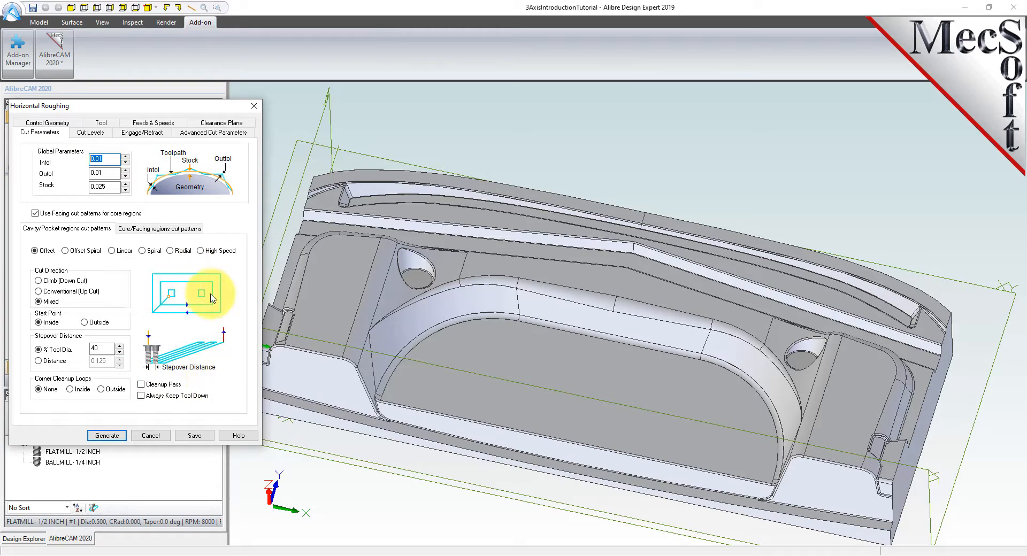
left_click(91, 134)
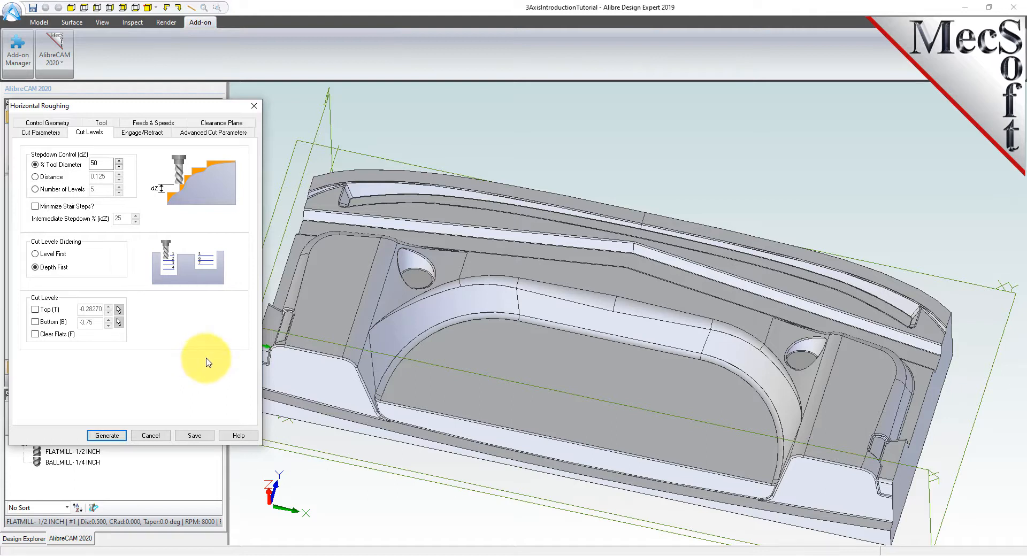
left_click(35, 322)
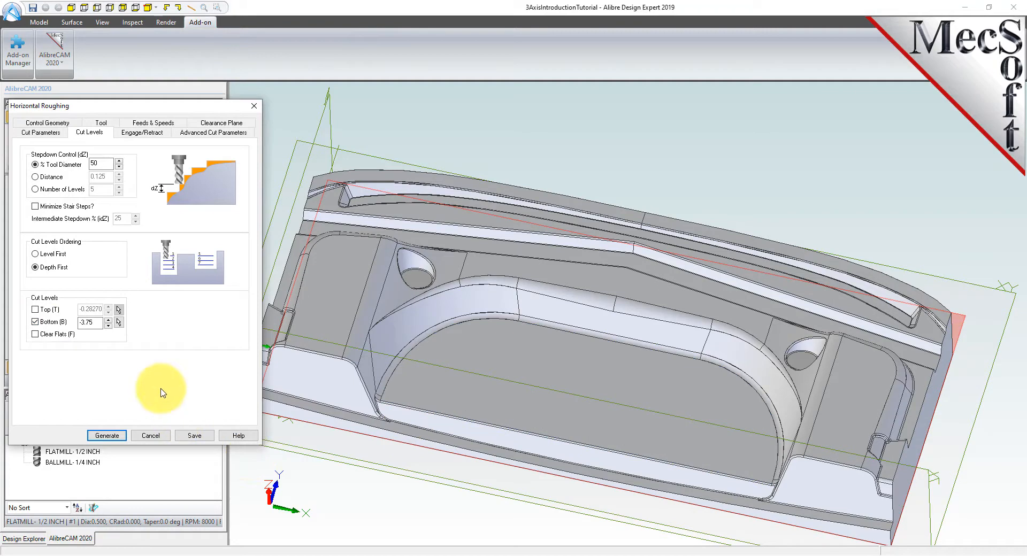
double_click(99, 323)
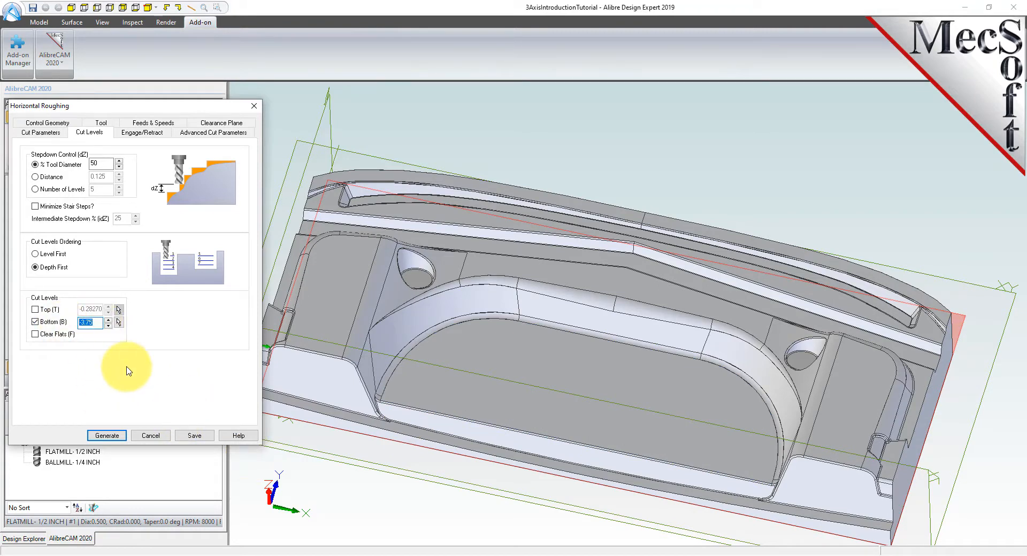
middle_click_drag(453, 413, 465, 379)
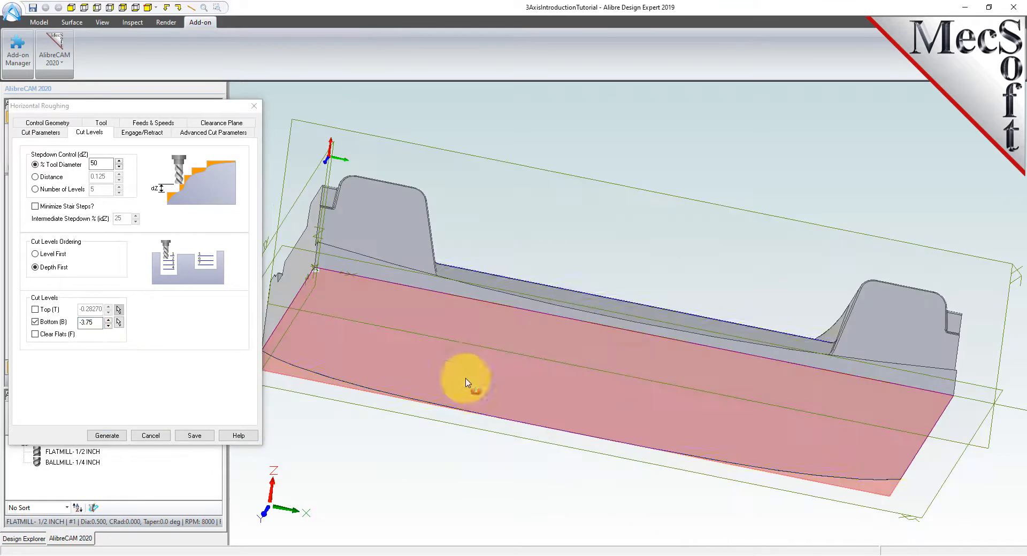
middle_click_drag(597, 327, 574, 356)
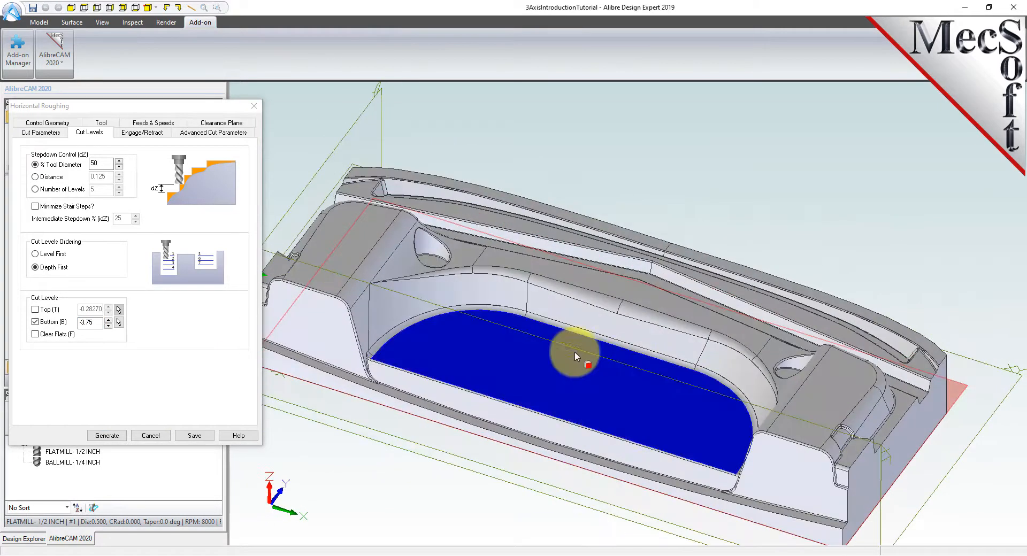
left_click(88, 323)
type("-3.")
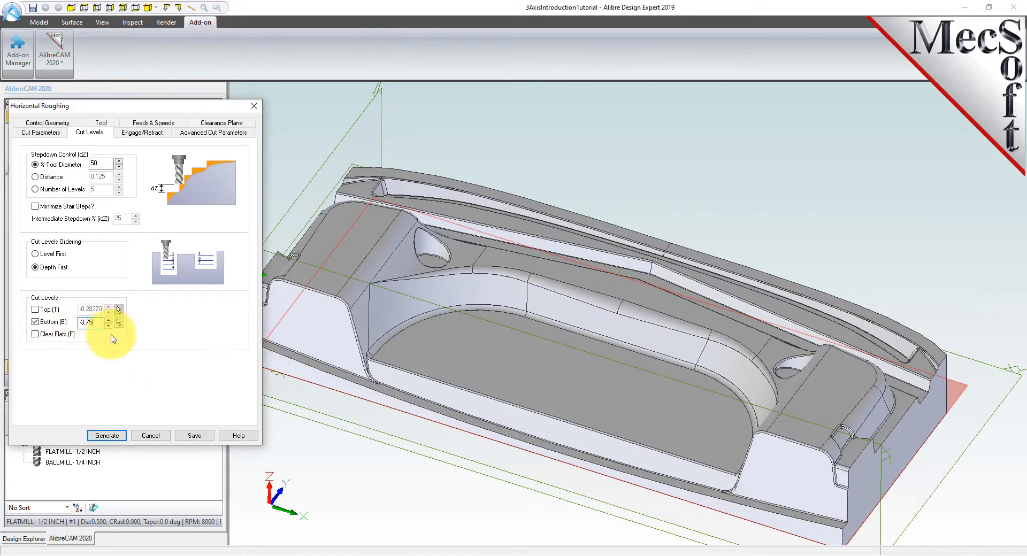
type("5")
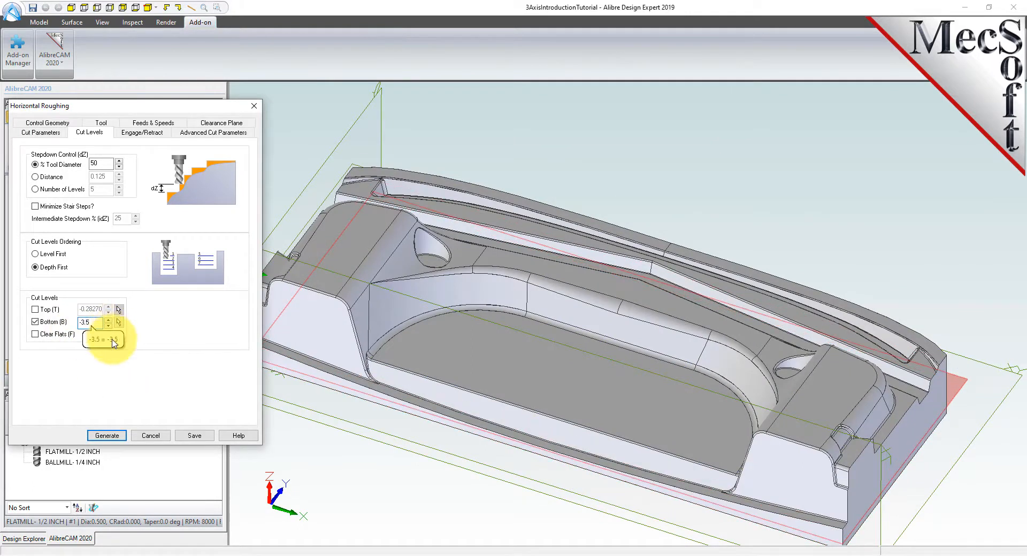
- Check the bottom cut level plane against the part's curved underside and generate the Horizontal Roughing toolpath
right_click_drag(944, 469, 911, 451)
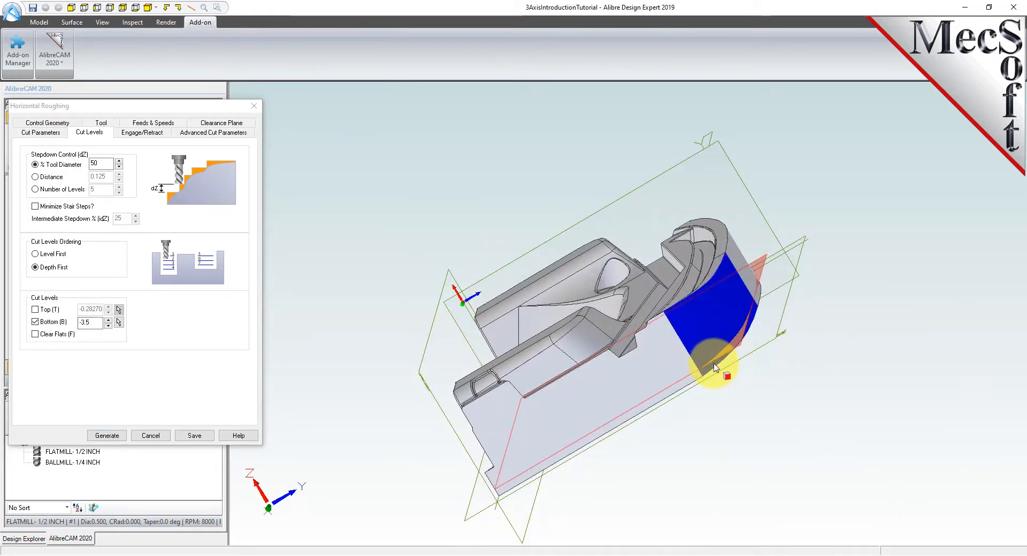
scroll(714, 367, "up", 5)
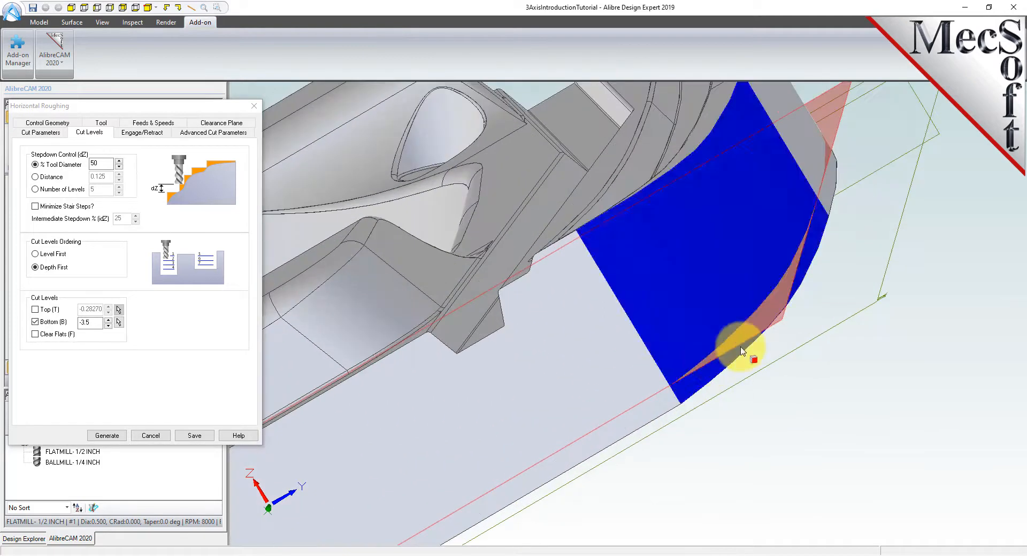
scroll(741, 395, "up", 3)
scroll(739, 392, "down", 6)
middle_click_drag(457, 392, 521, 409)
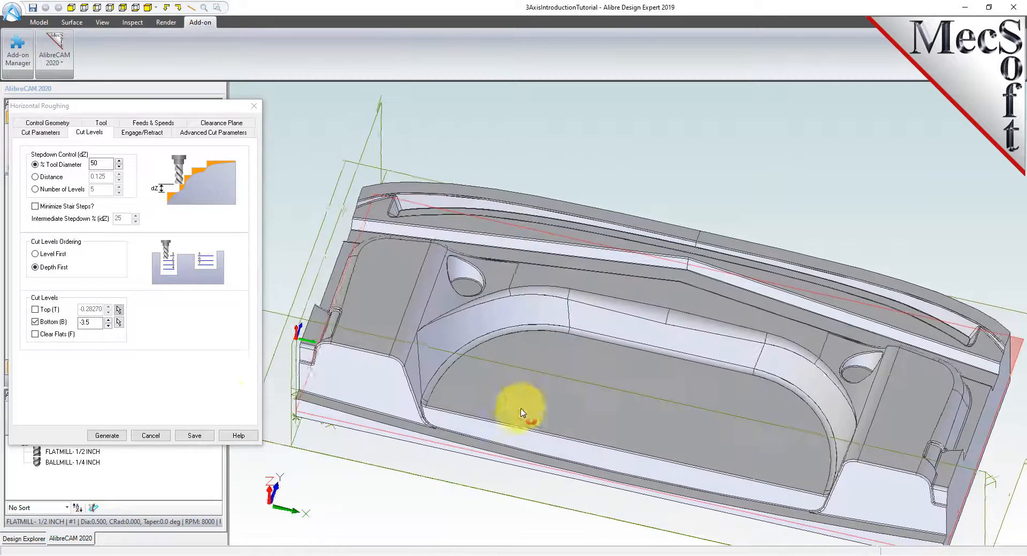
left_click(107, 435)
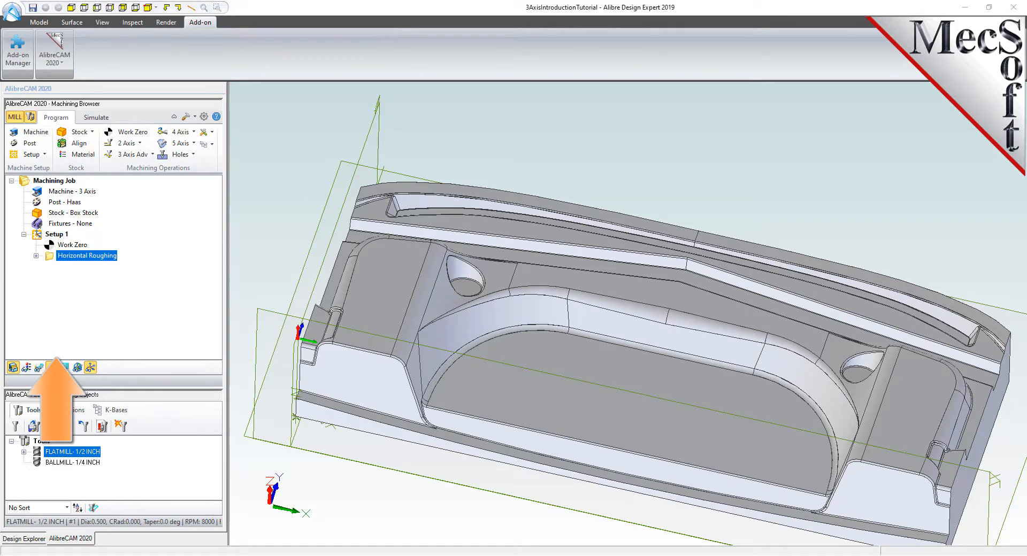
- Toggle the toolpath visibility so that the complete Horizontal Roughing toolpath is displayed over the part
left_click(40, 368)
left_click(41, 369)
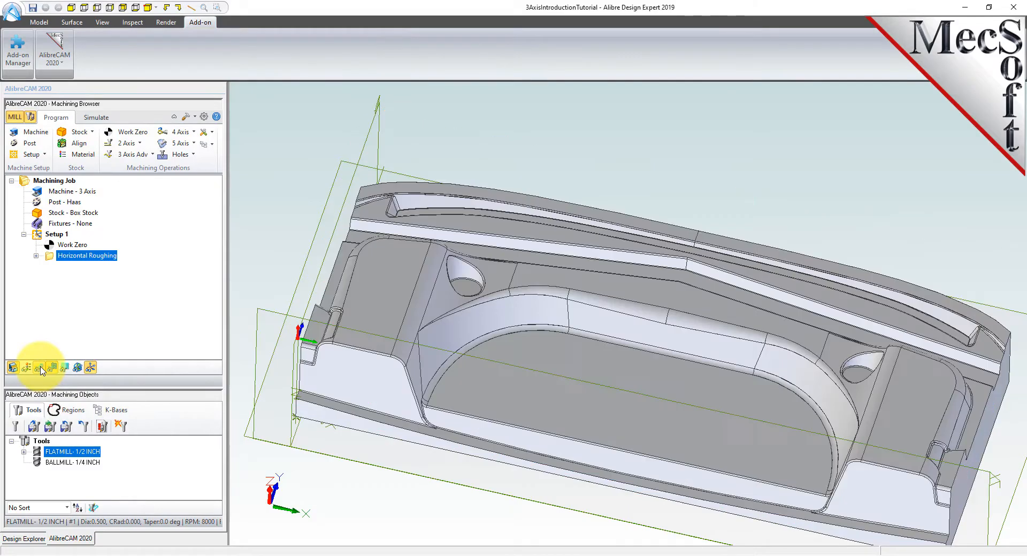
left_click(42, 368)
mouse_move(445, 399)
middle_mouse_down()
mouse_move(442, 371)
mouse_move(442, 392)
middle_mouse_up()
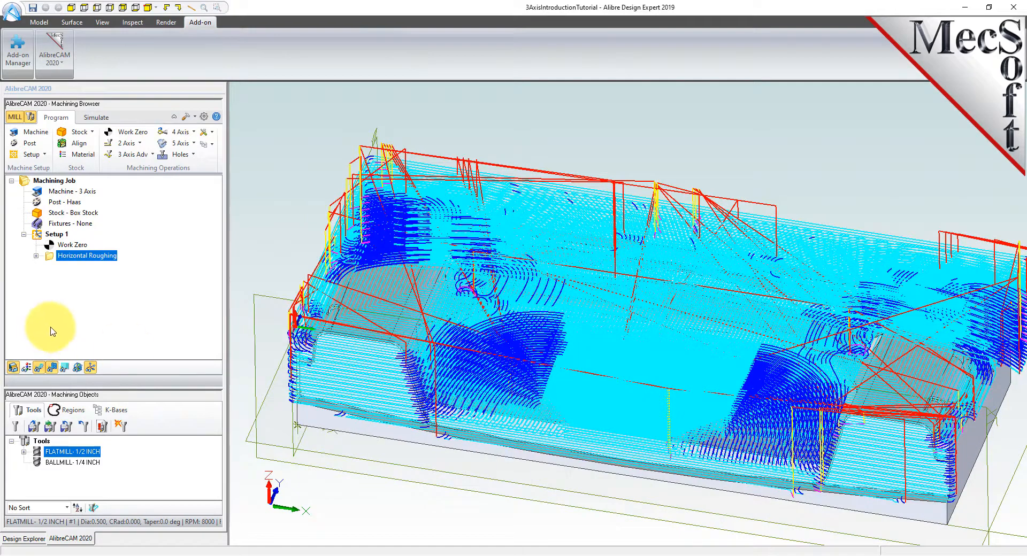
- Examine the roughing toolpath one Z level at a time, including level 2 and levels 28 and 29, and close the level display
left_click(66, 371)
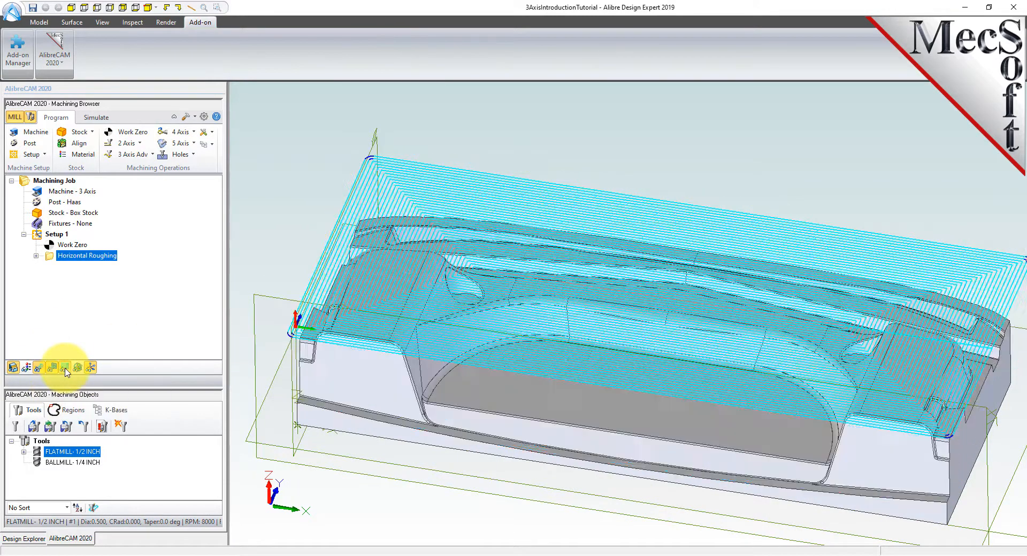
left_click(293, 202)
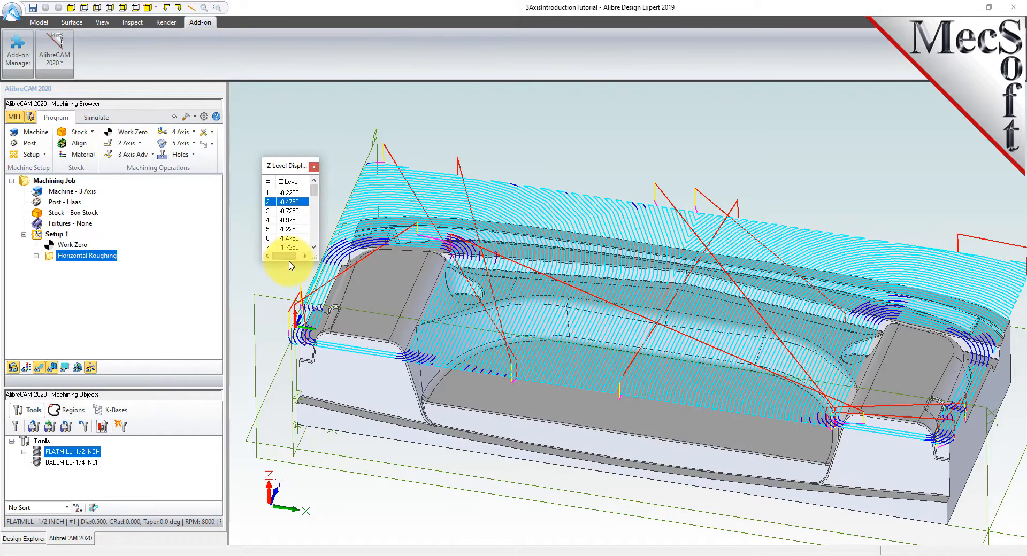
left_click_drag(289, 262, 289, 442)
left_click(291, 438)
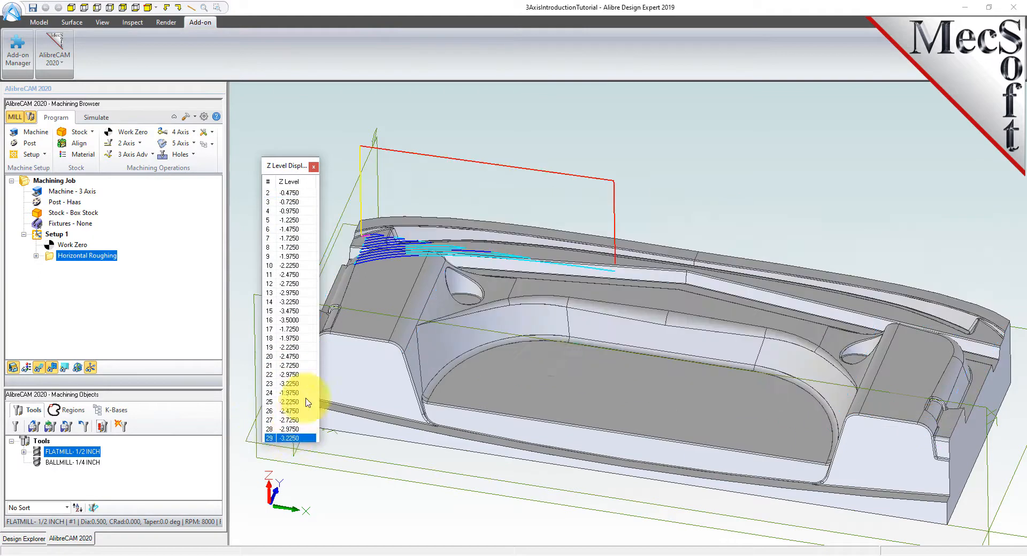
left_click(289, 429)
mouse_move(884, 321)
middle_mouse_down()
mouse_move(851, 334)
mouse_move(857, 322)
mouse_move(877, 327)
middle_mouse_up()
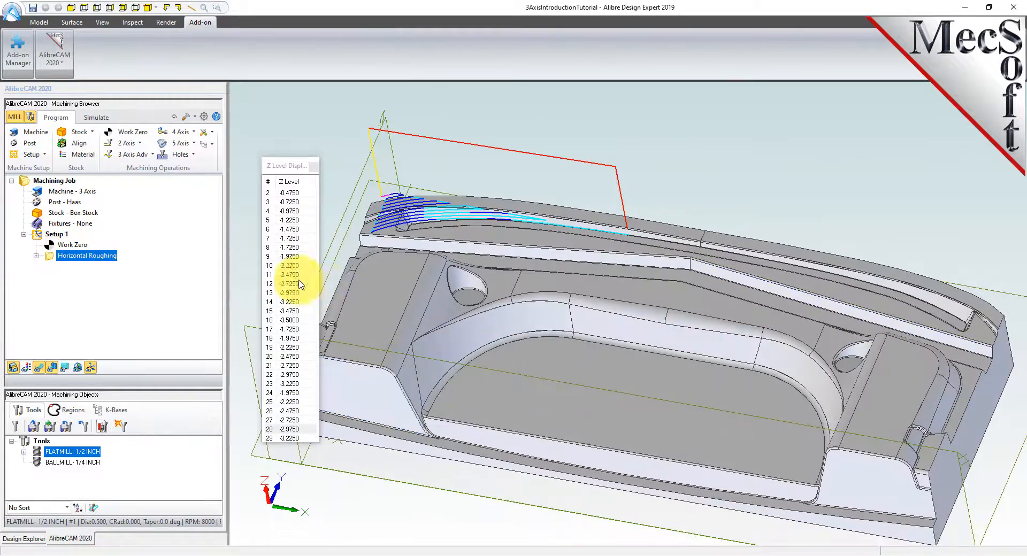
scroll(275, 345, "up", 1)
left_click(292, 438)
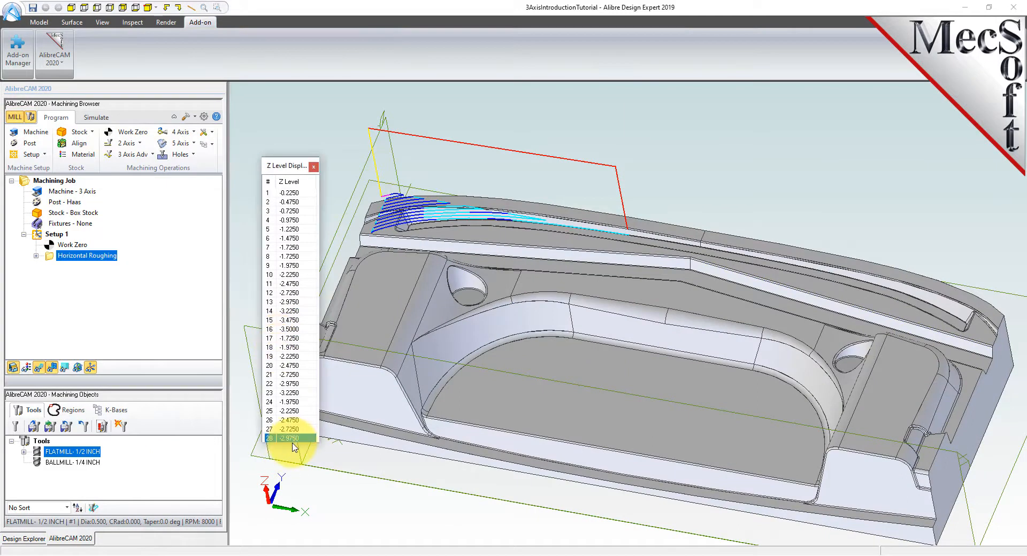
key("Down")
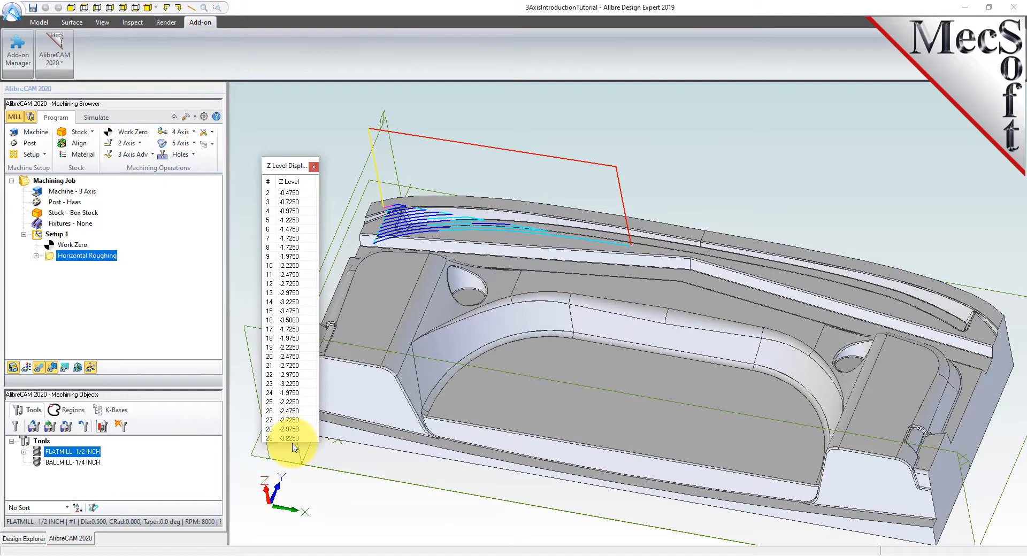
left_click(314, 167)
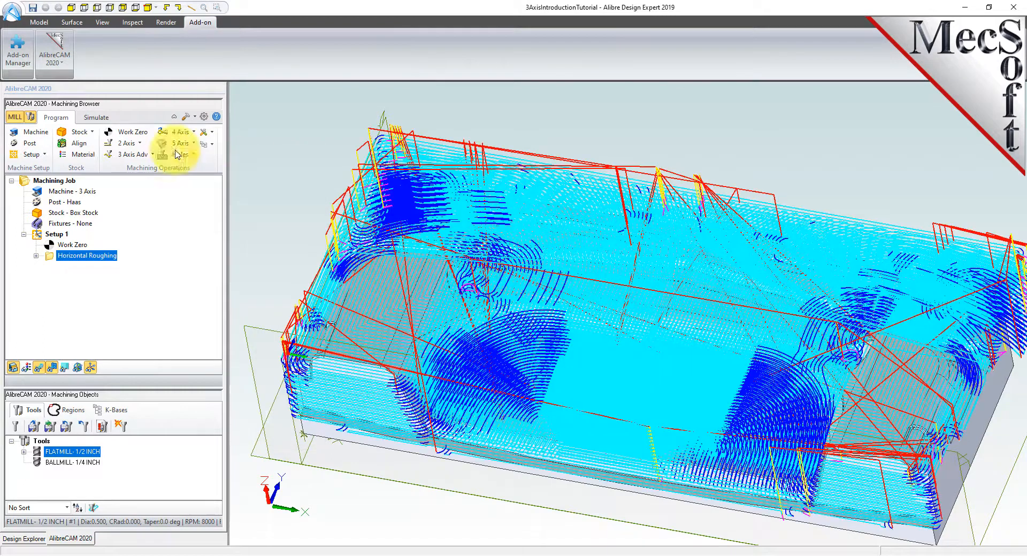
- Open the separate simulation window and check the simulation preferences for the polygonal model and fine accuracy
left_click(96, 118)
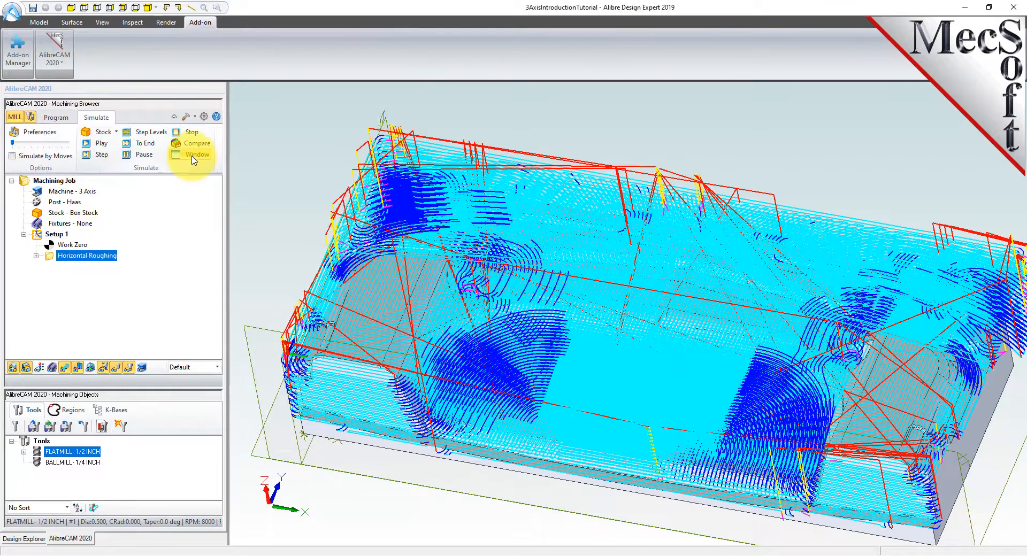
left_click(191, 154)
scroll(615, 283, "down", 2)
scroll(611, 284, "up", 5)
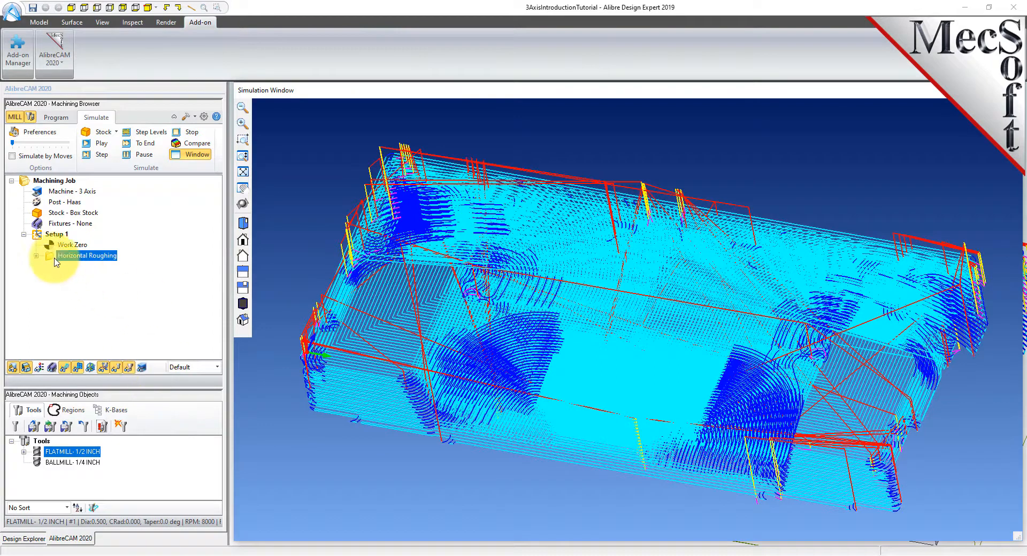
left_click(39, 132)
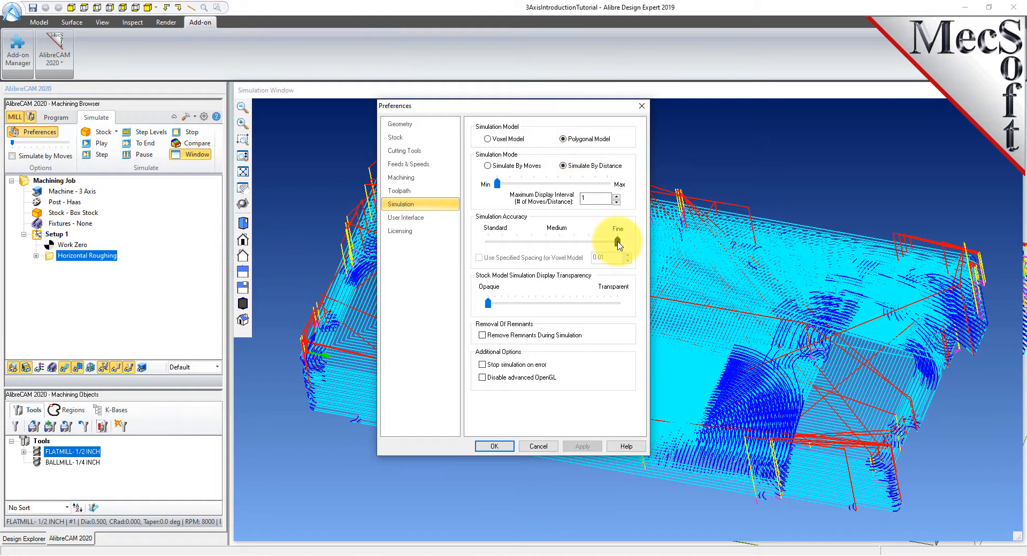
left_click(491, 447)
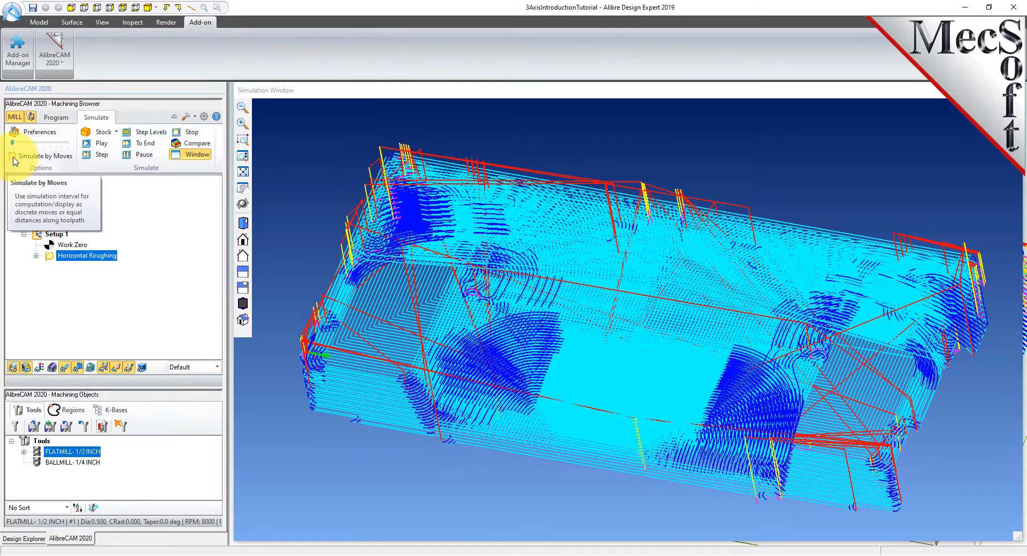
- Set the simulation speed to maximum, play the Horizontal Roughing simulation and enable Simulate by Moves
left_click_drag(13, 143, 76, 146)
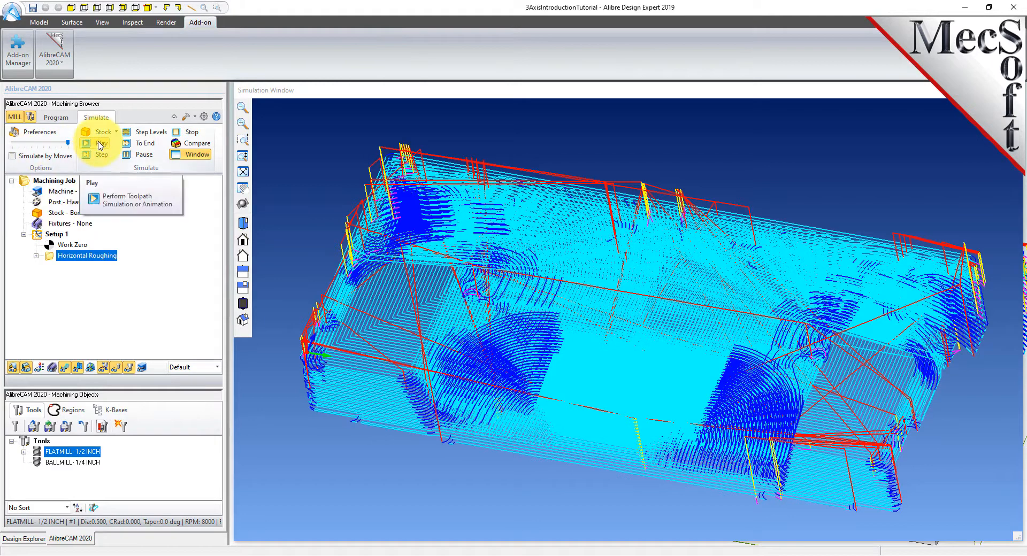
left_click(99, 144)
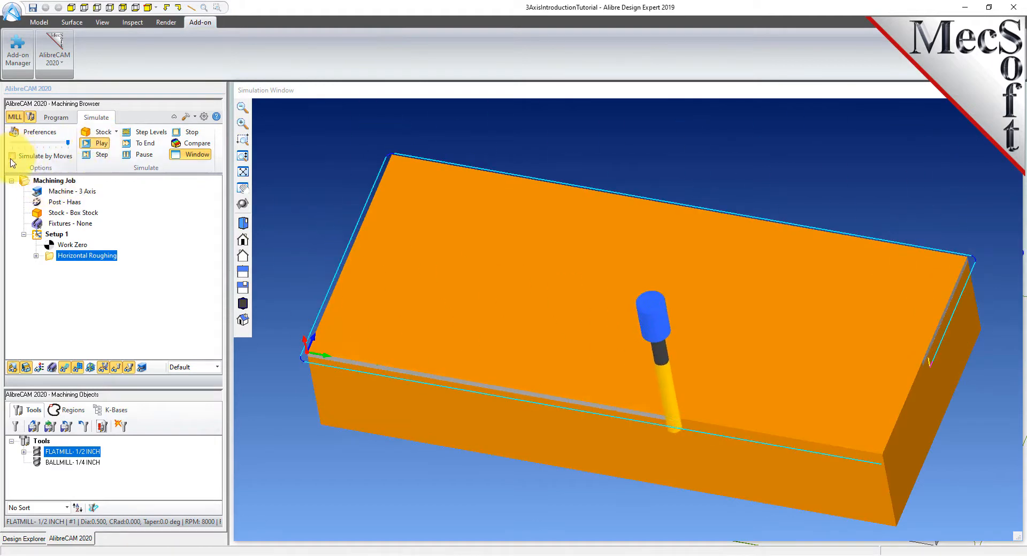
left_click(12, 156)
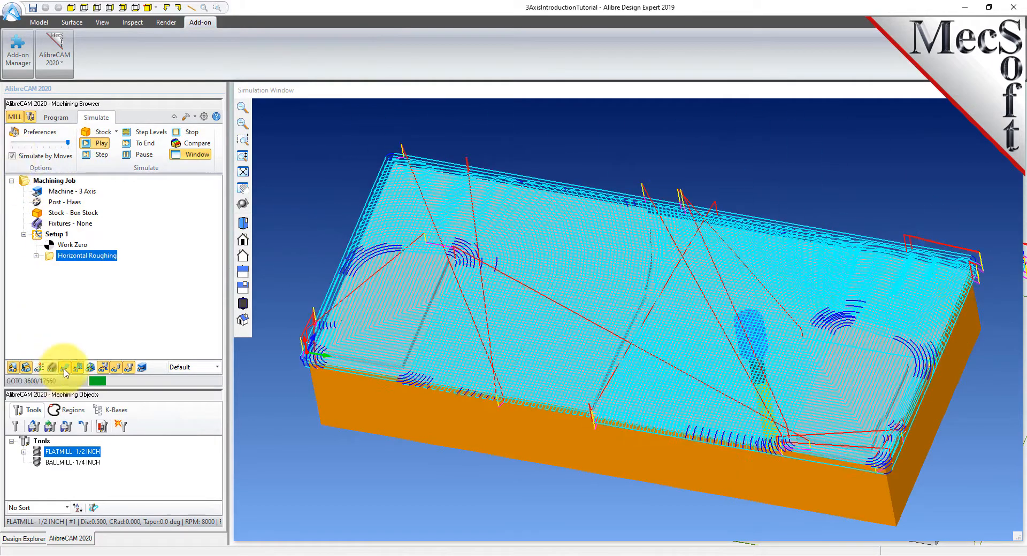
- Pause the Horizontal Roughing simulation, run it to the end, and toggle the toolpath visibility so that only the cut stock is displayed
left_click(143, 156)
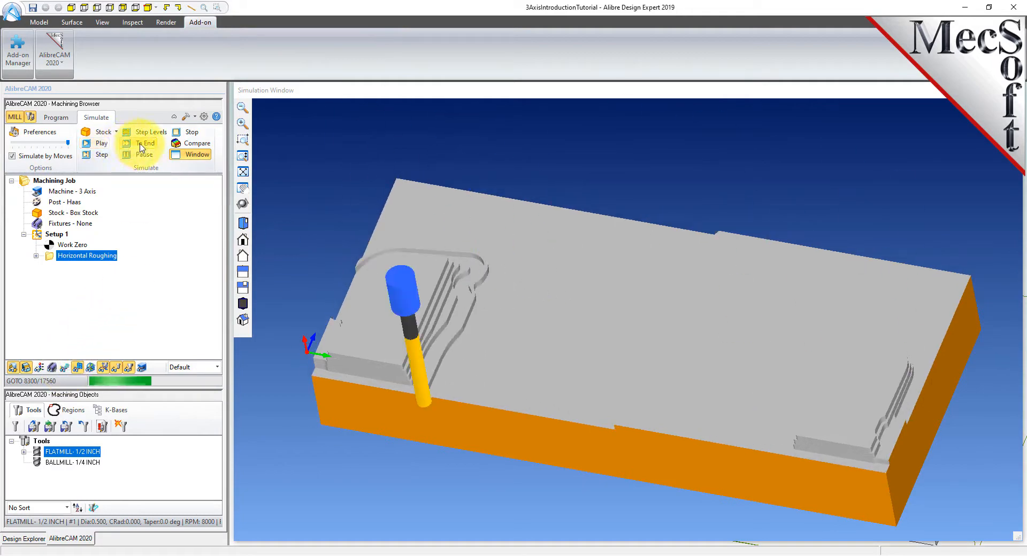
left_click(141, 145)
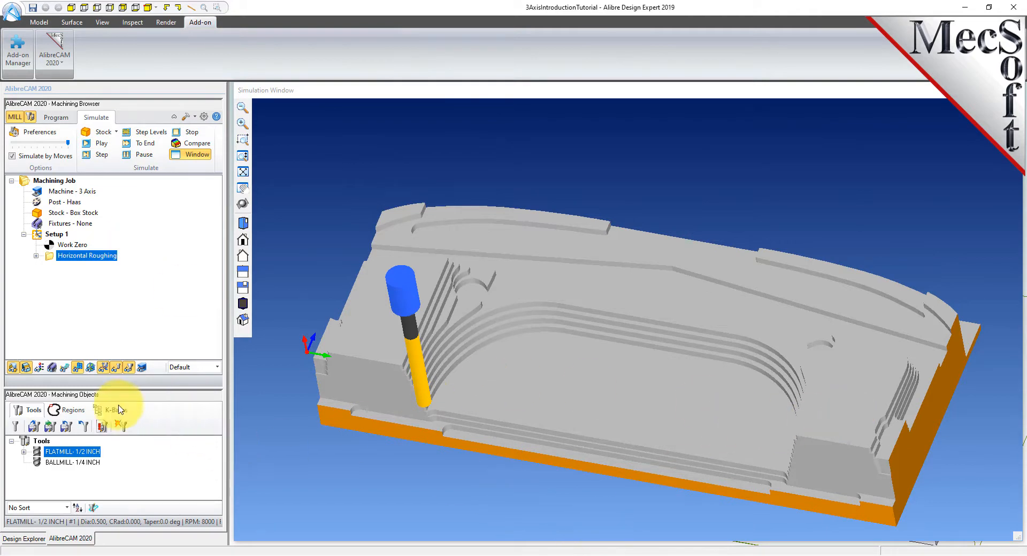
left_click(65, 370)
left_click(65, 372)
left_click(65, 369)
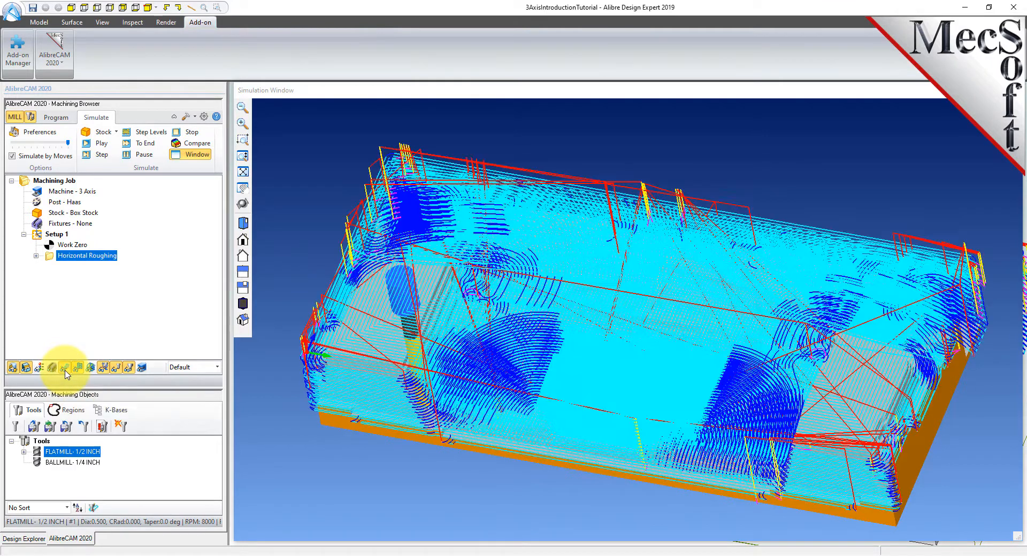
left_click(65, 370)
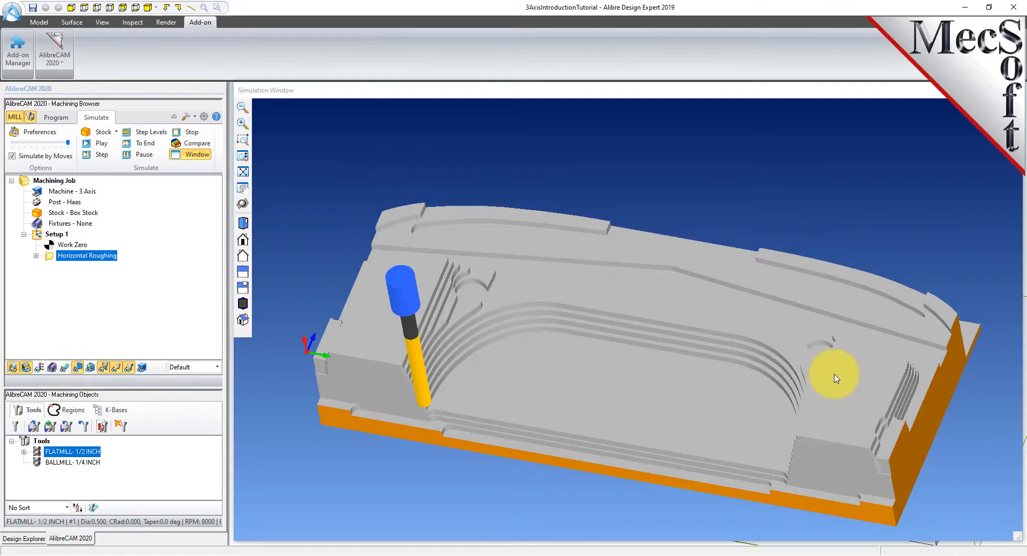
- Examine the roughed stock from several angles, including the material left at its end face and corner, and close the simulation window
middle_click_drag(927, 394, 841, 412)
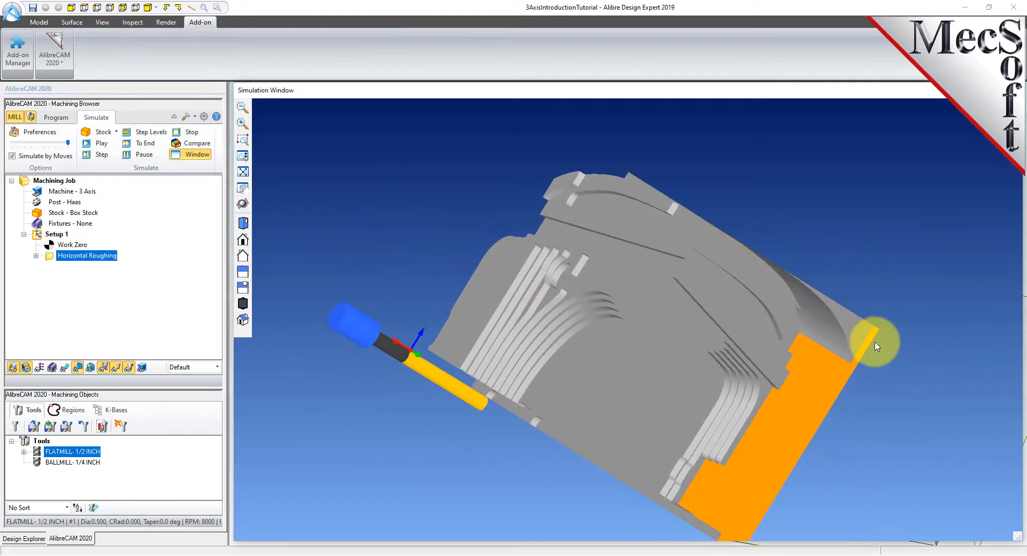
scroll(871, 345, "down", 3)
scroll(872, 345, "up", 5)
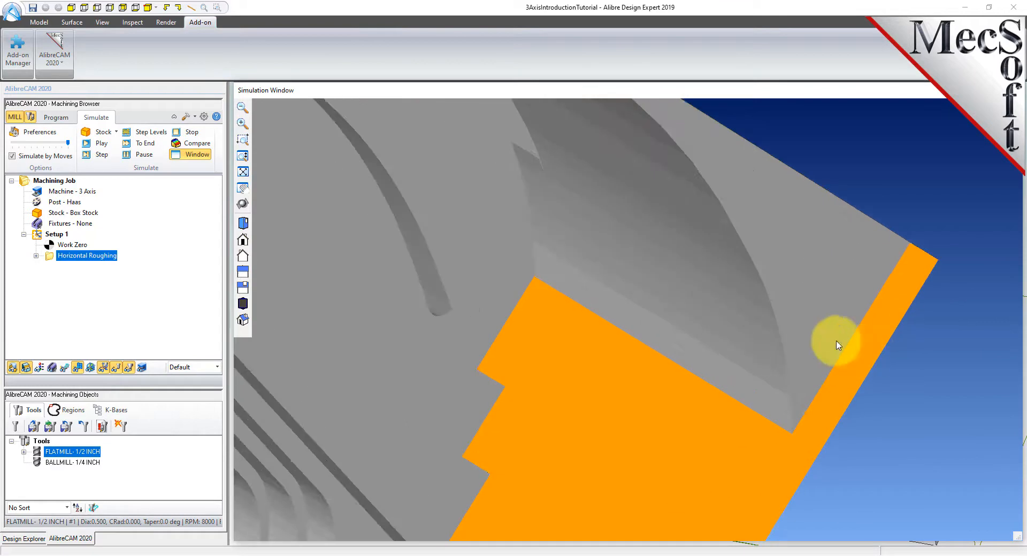
scroll(838, 392, "up", 5)
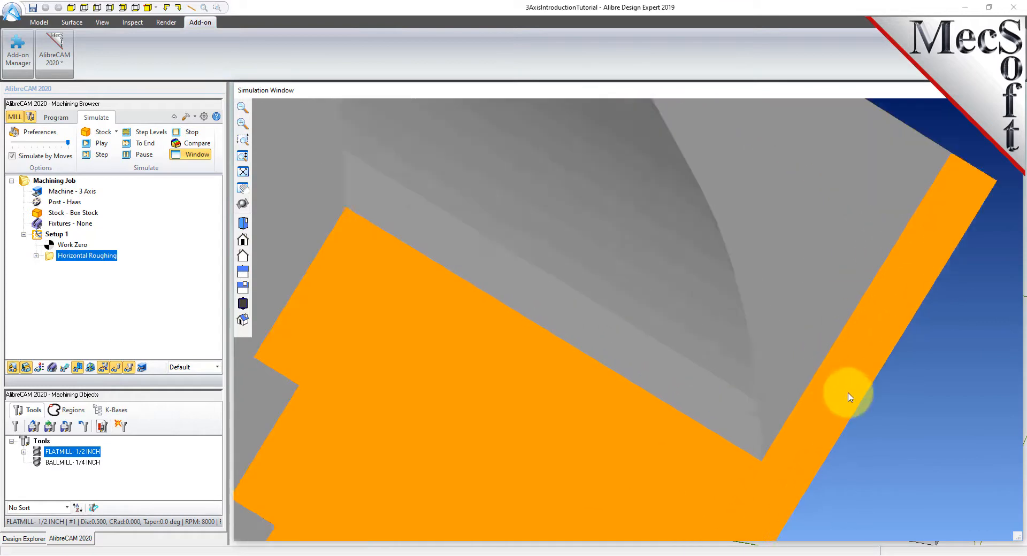
scroll(885, 395, "down", 4)
scroll(900, 387, "down", 6)
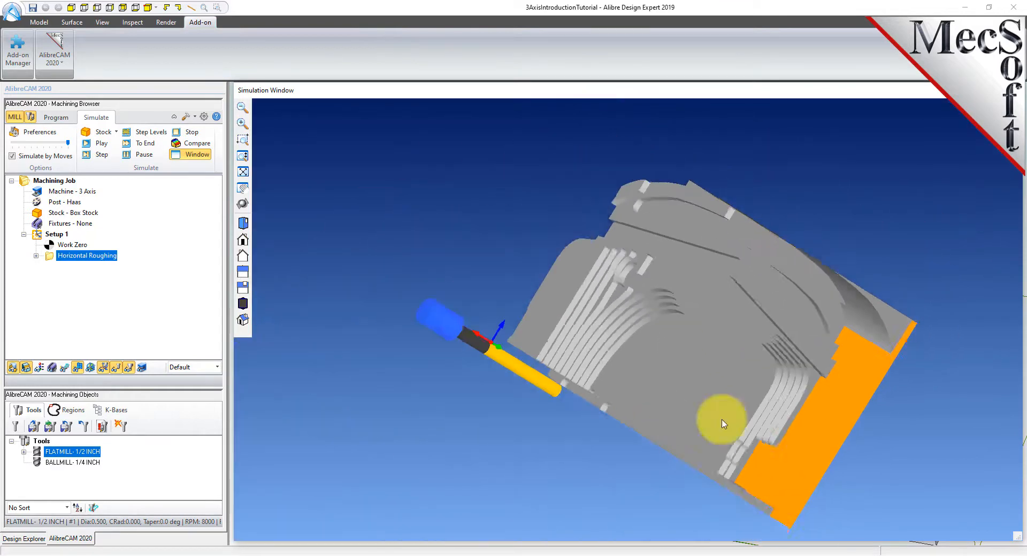
left_click_drag(653, 420, 729, 508)
scroll(728, 509, "up", 2)
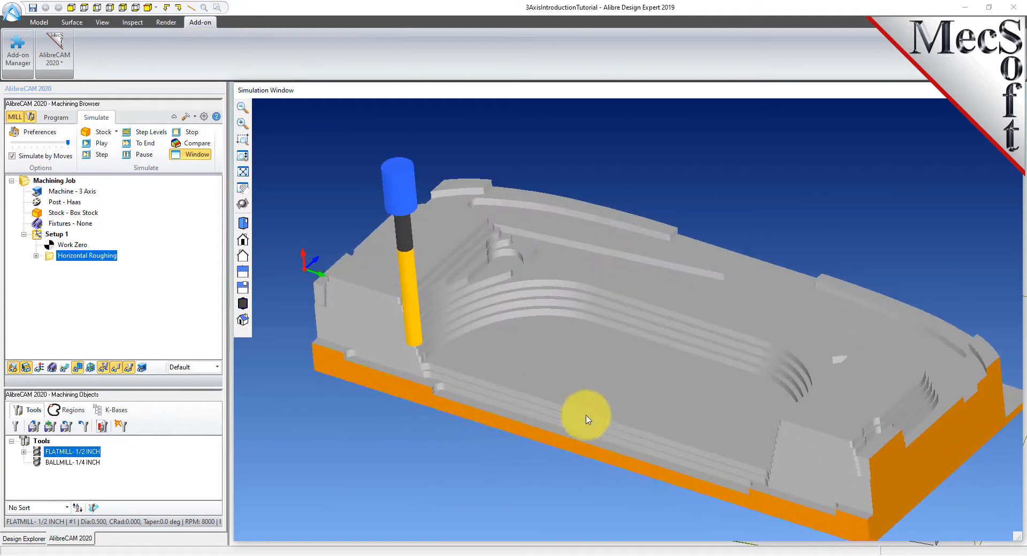
left_click(198, 155)
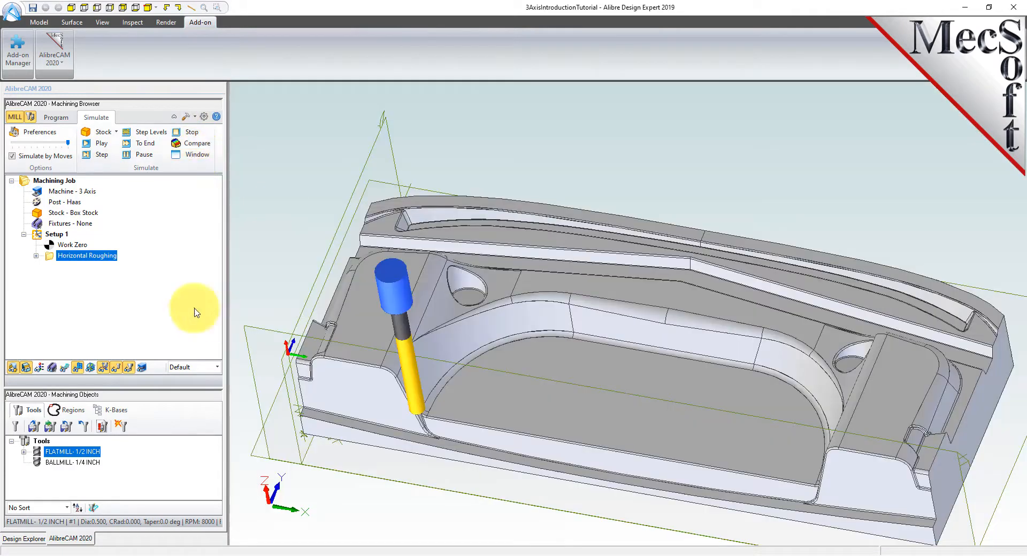
- Create a 3-axis Parallel Finishing operation and select the part's flat underside as its flat area machining region
left_click(56, 118)
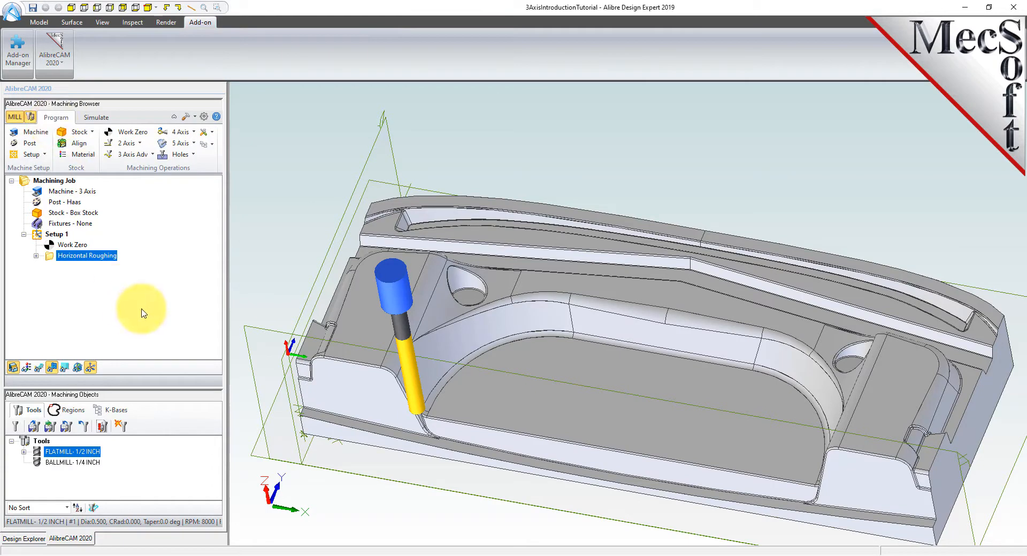
left_click(149, 156)
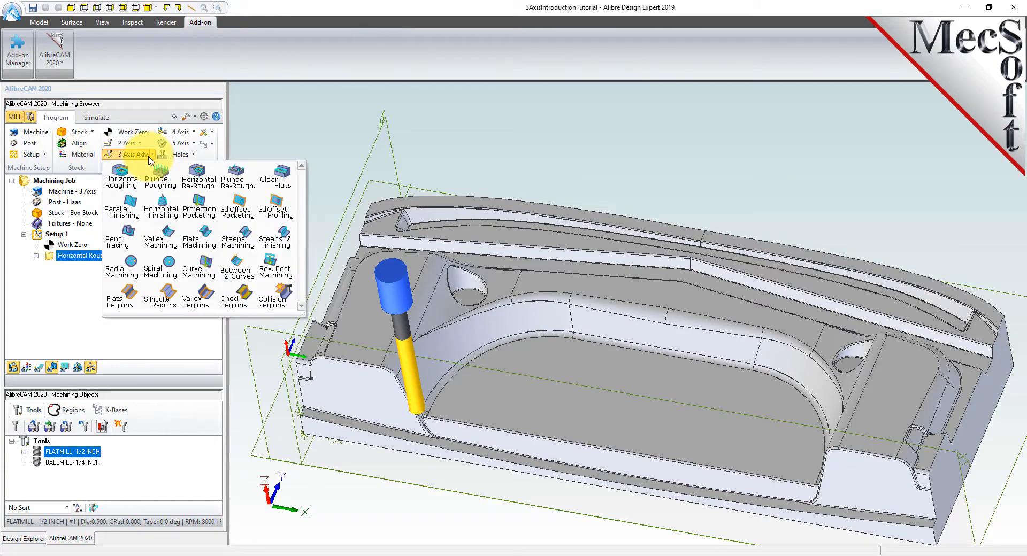
left_click(138, 212)
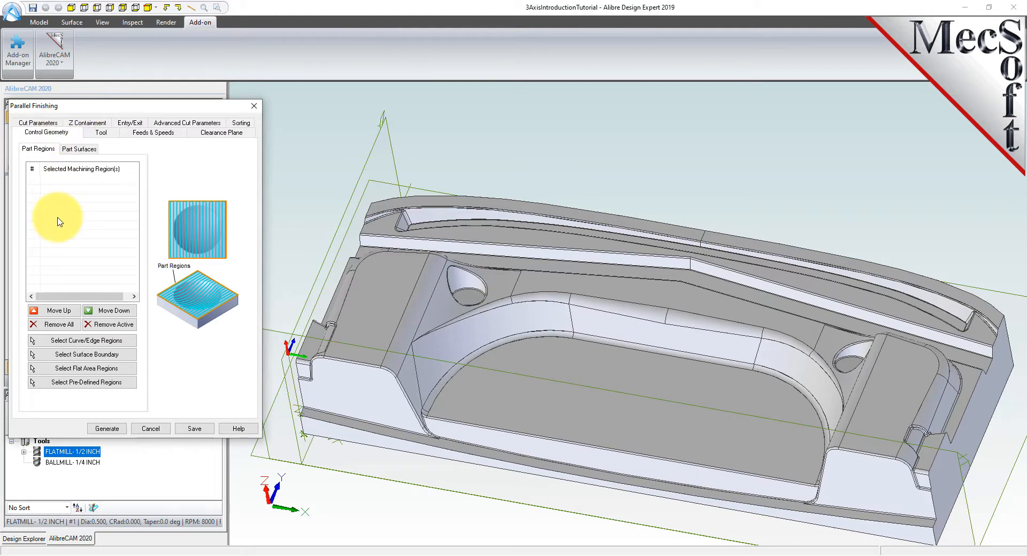
middle_click_drag(477, 405, 551, 417)
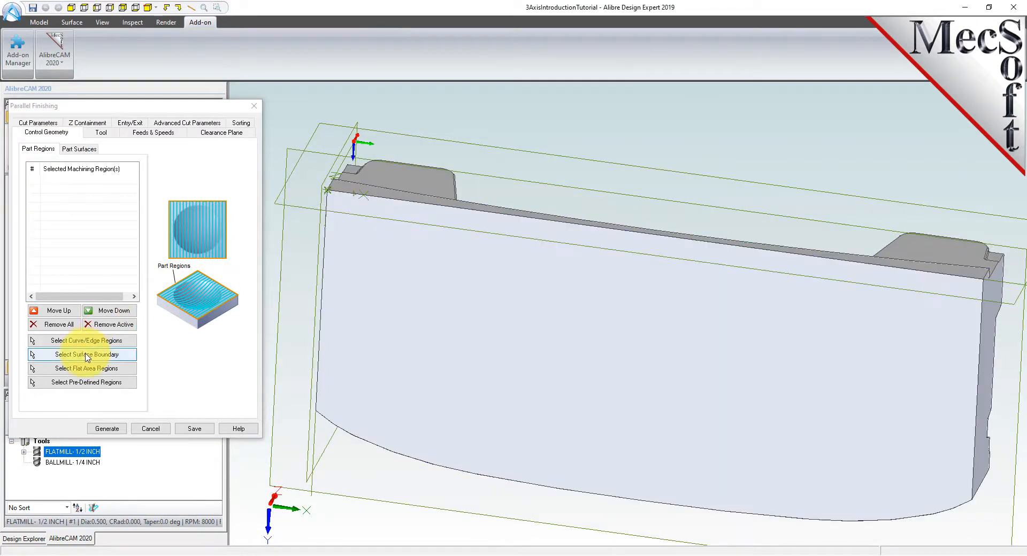
left_click(121, 369)
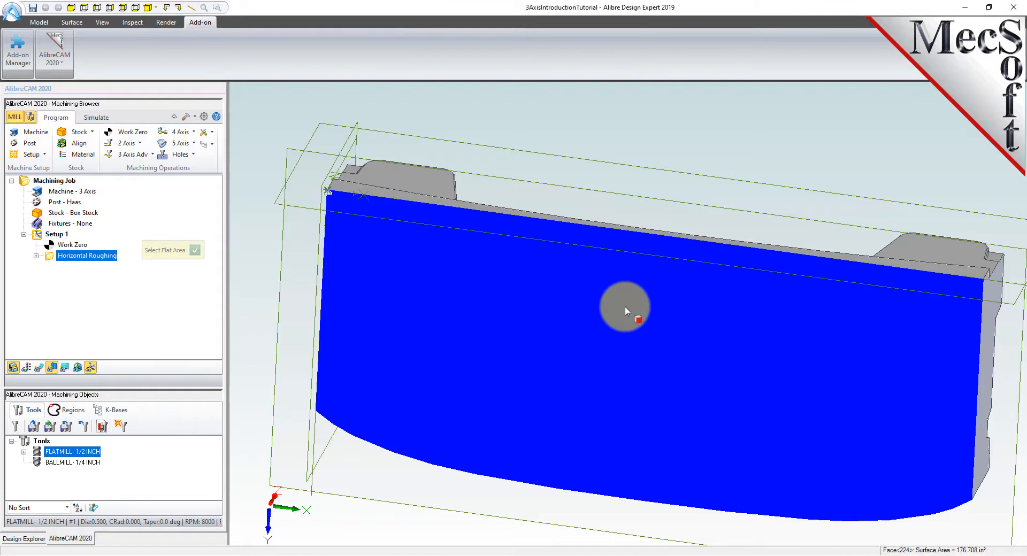
left_click(455, 339)
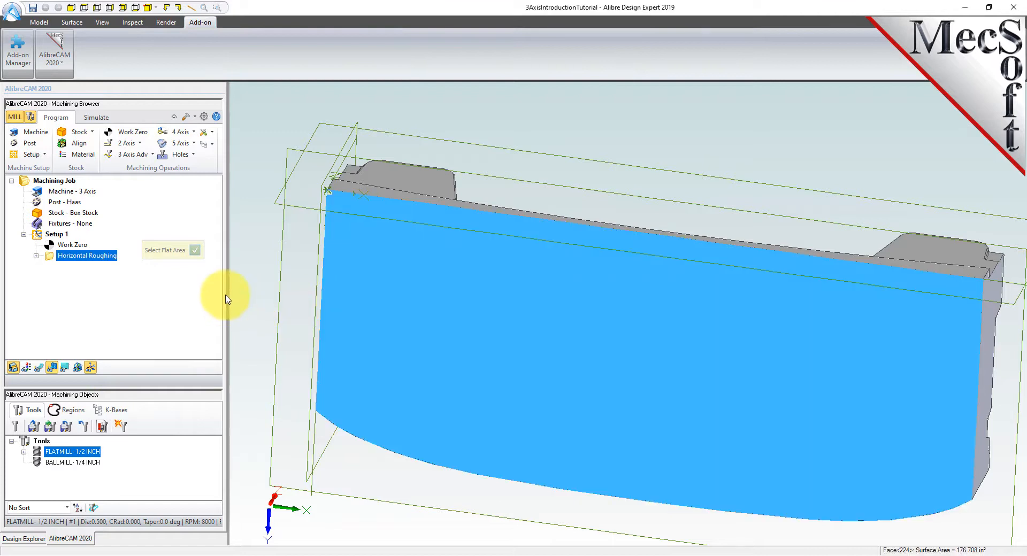
left_click(196, 251)
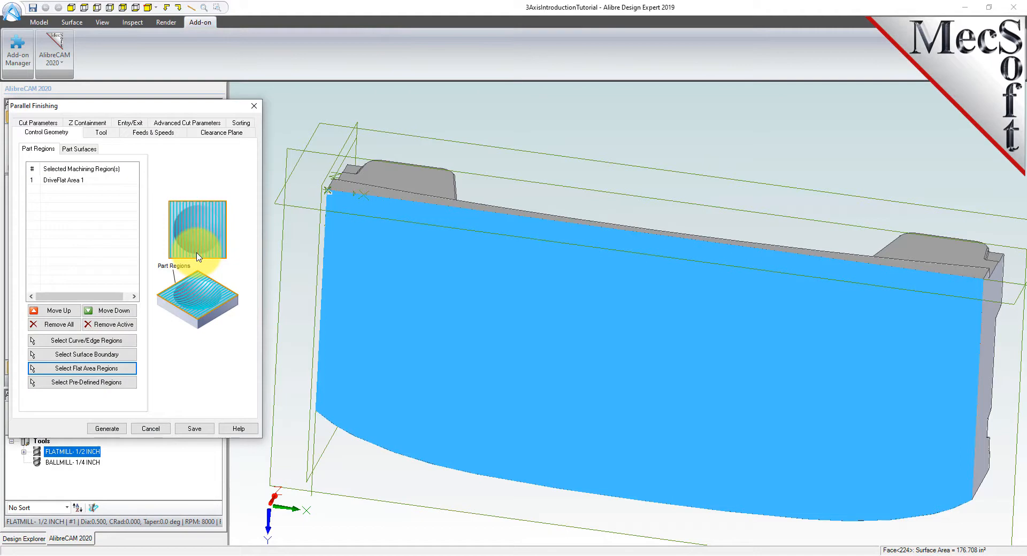
- Highlight the flat area region in the Parallel Finishing operation and check its boundary around the part from above
left_click(73, 180)
middle_click_drag(665, 321, 640, 352)
scroll(640, 352, "up", 3)
scroll(624, 183, "up", 5)
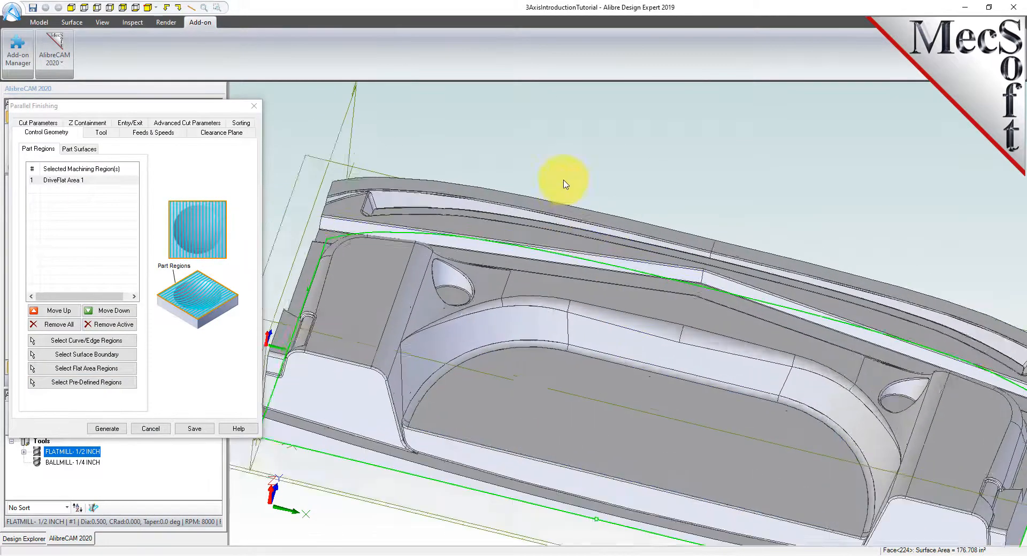
scroll(546, 151, "down", 5)
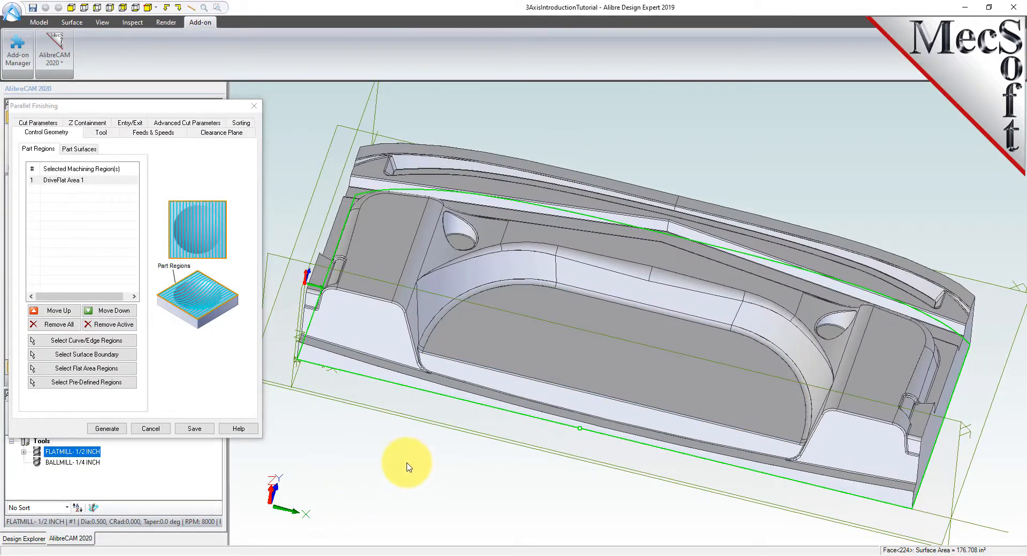
left_click(72, 181)
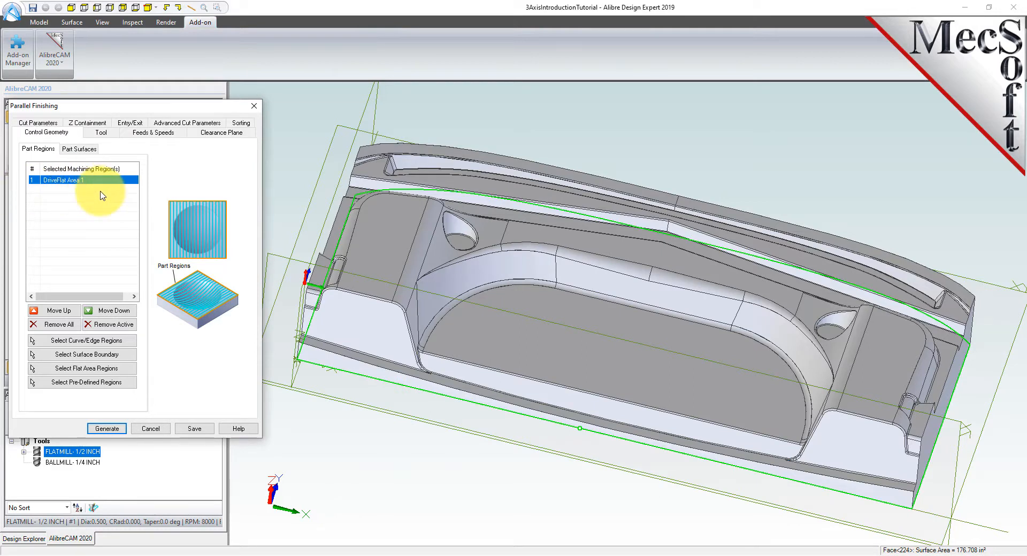
- Generate the Parallel Finishing toolpath with BALLMILL- 1/4 INCH, a 45-degree angle of cuts and a stepover of 15% of the tool diameter
left_click(100, 132)
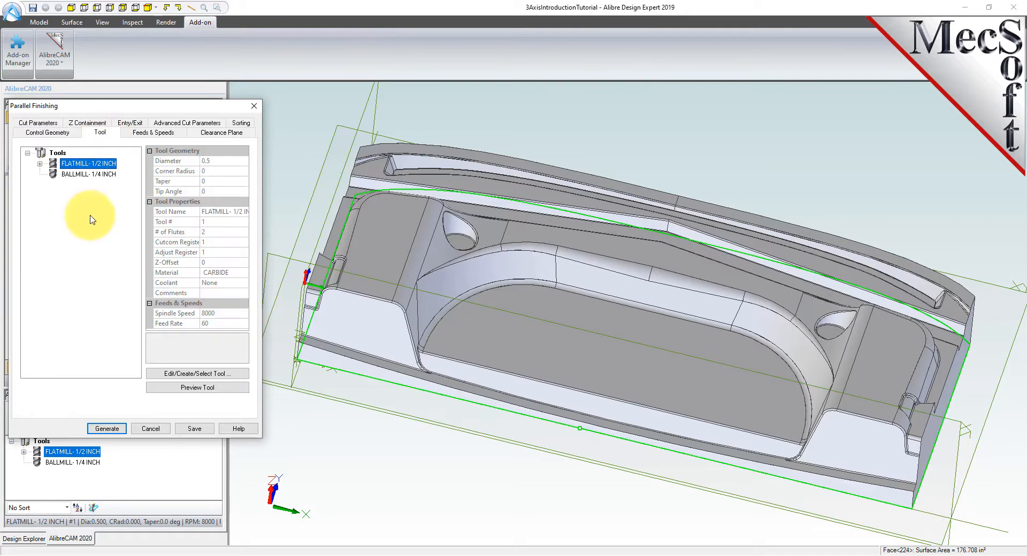
left_click(72, 174)
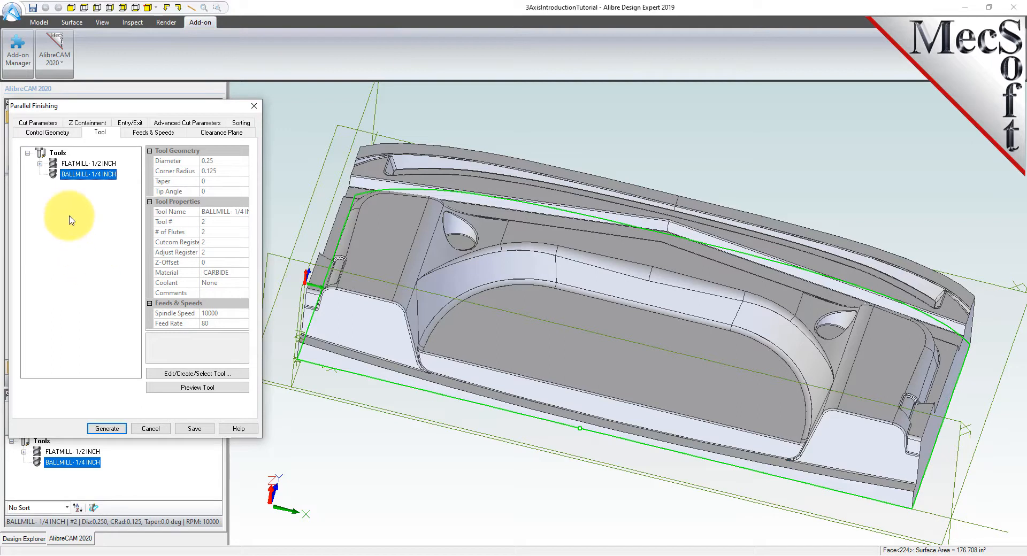
left_click(45, 124)
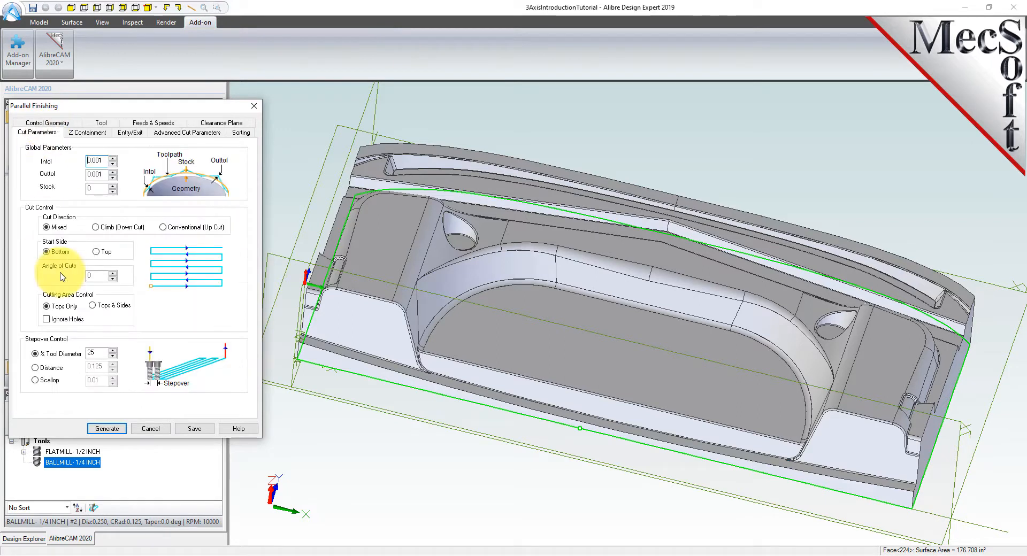
double_click(84, 276)
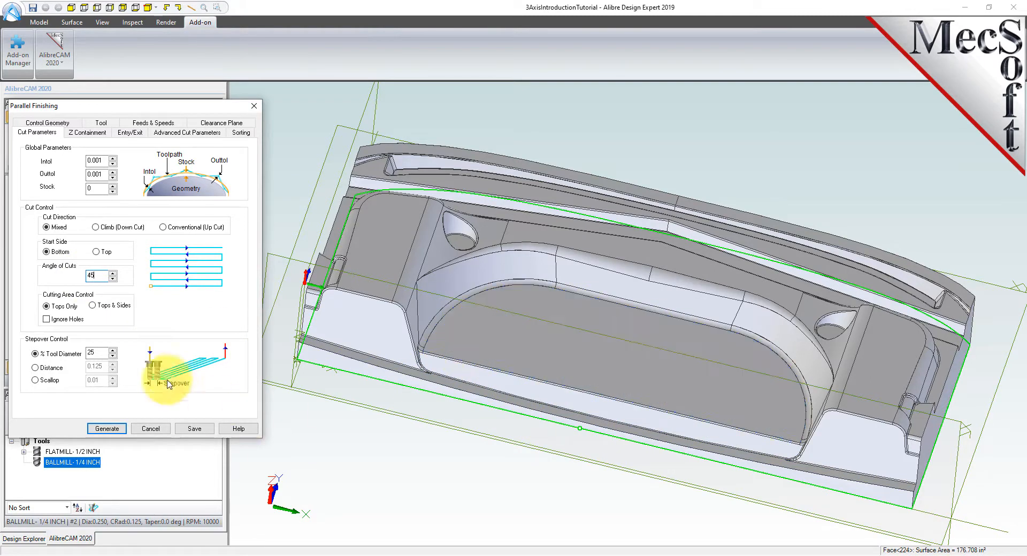
left_click(76, 354)
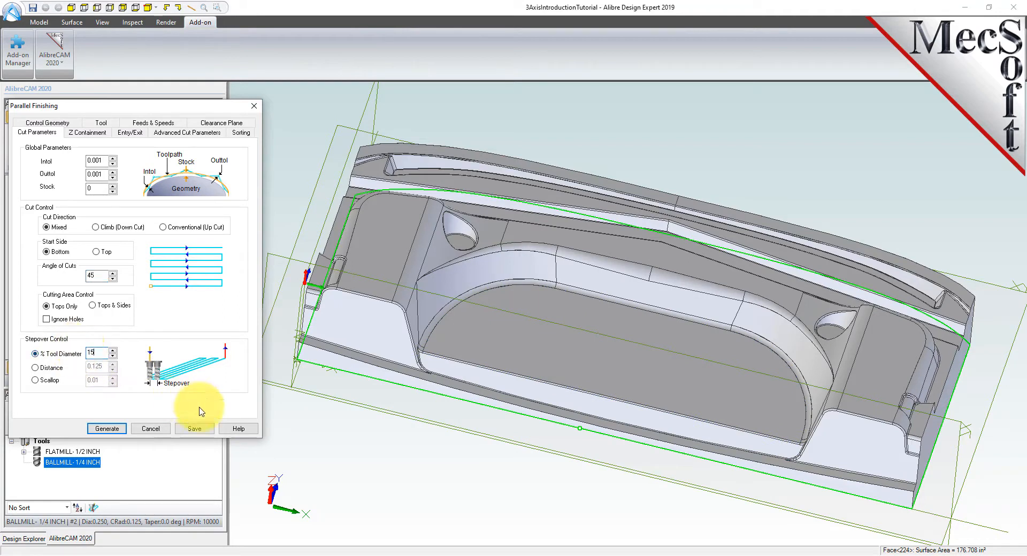
left_click(113, 430)
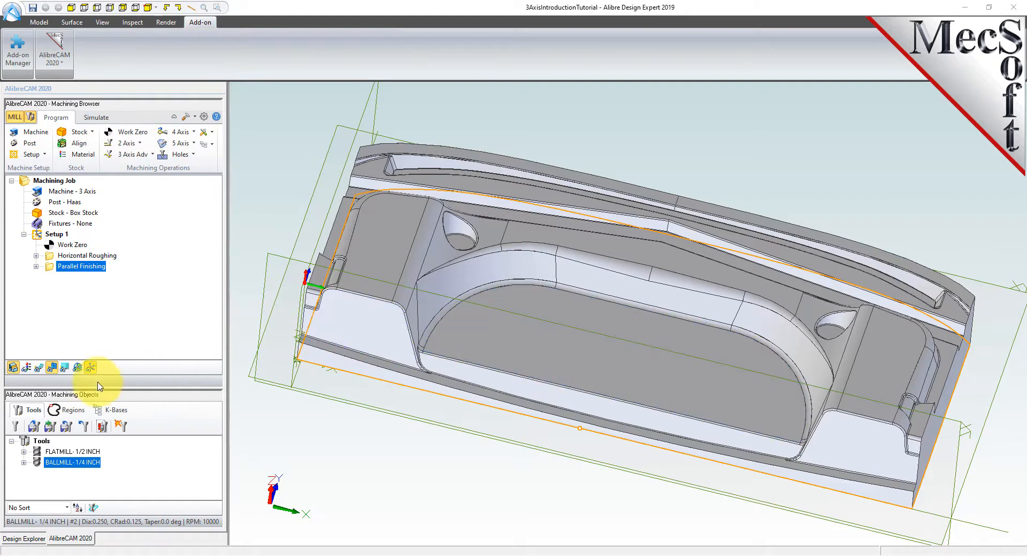
- Display the Parallel Finishing toolpath and examine its line spacing and direction up close and over the whole part
left_click(40, 369)
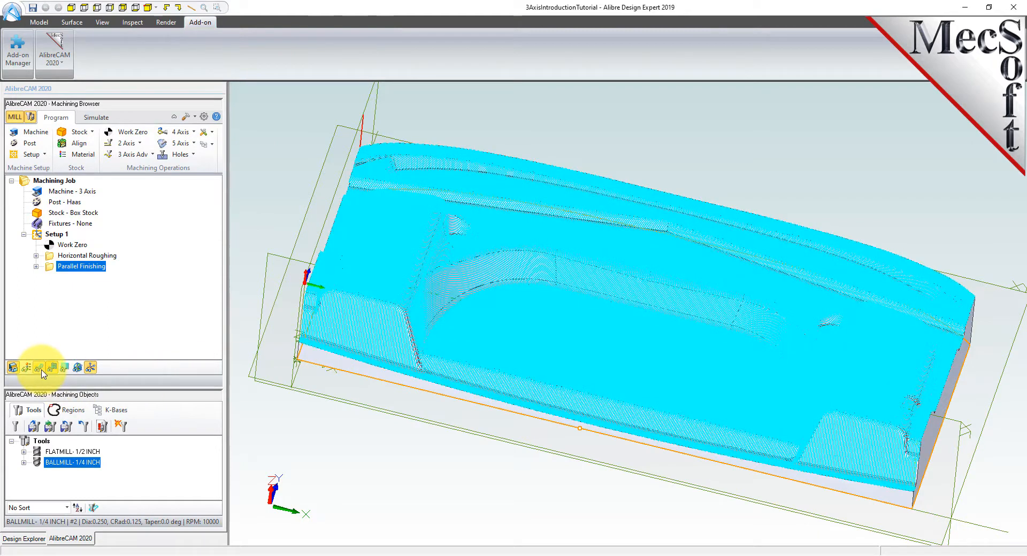
left_click(42, 370)
left_click(42, 371)
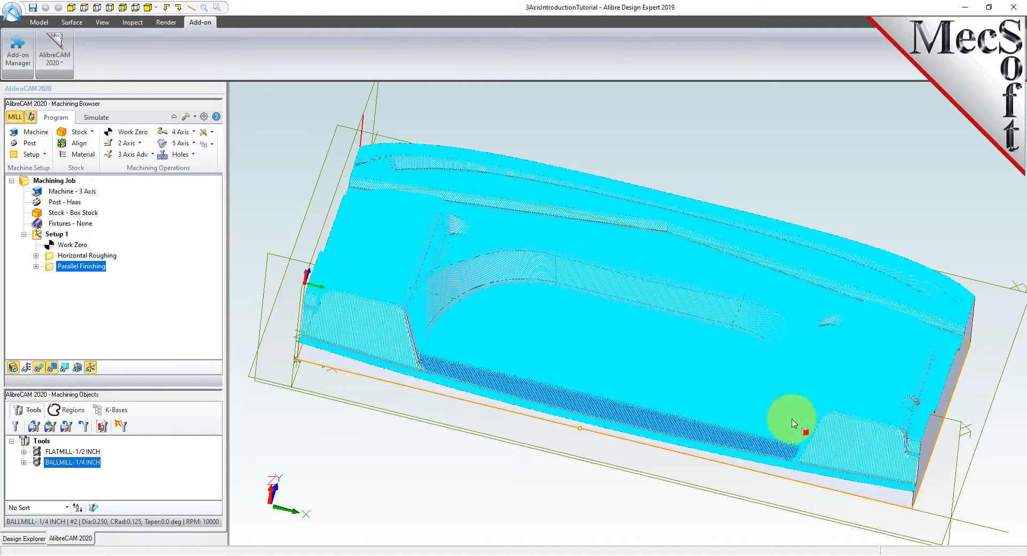
scroll(653, 408, "down", 3)
scroll(650, 398, "up", 10)
scroll(650, 398, "up", 5)
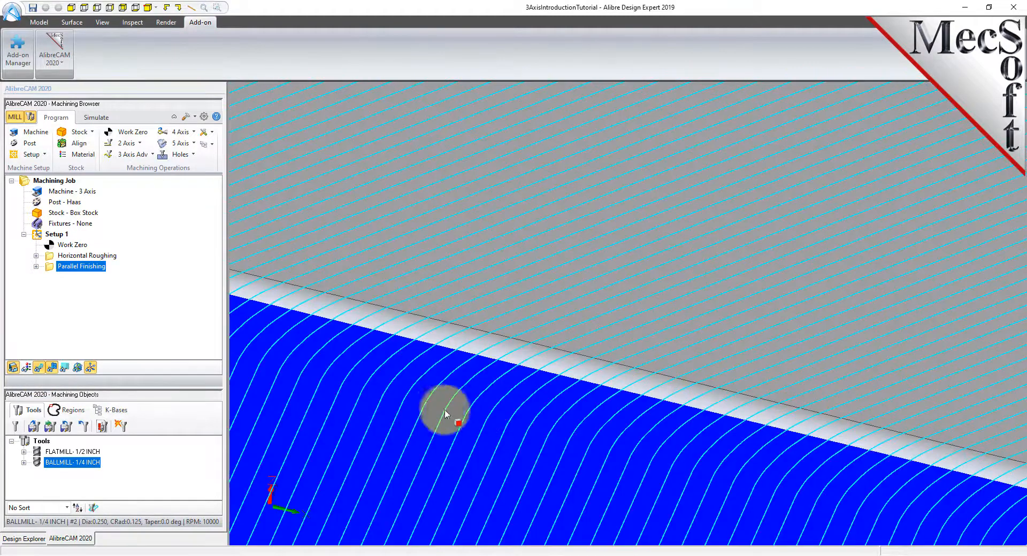
scroll(560, 280, "up", 1)
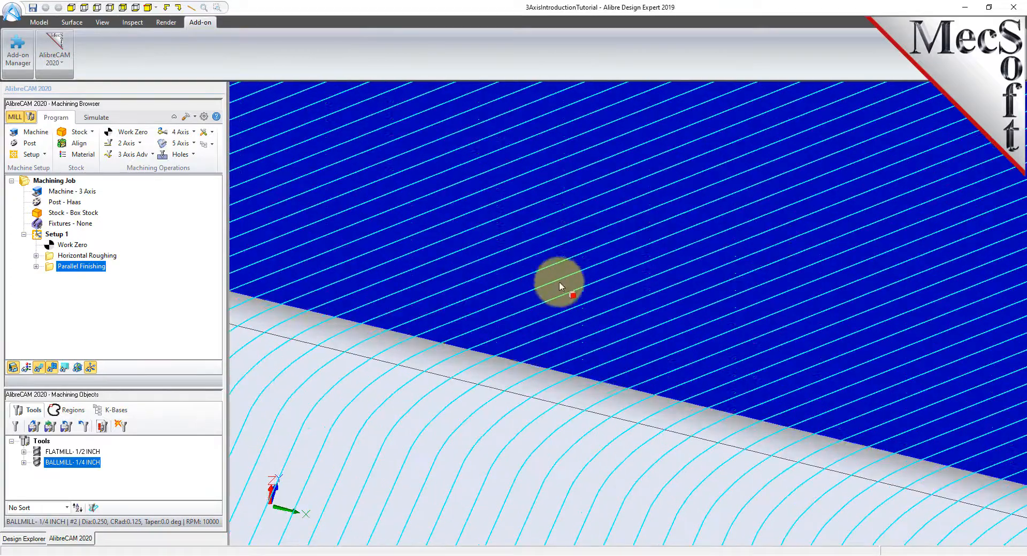
scroll(558, 282, "down", 10)
middle_click_drag(847, 426, 829, 412)
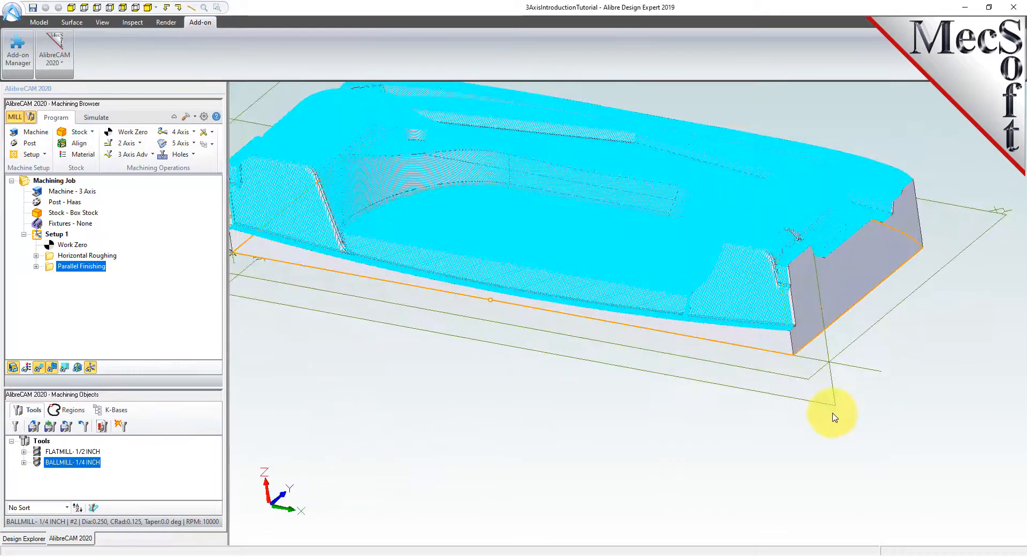
- Open the separate simulation window and play the Parallel Finishing simulation, viewing the cutting at the part's corner up close
left_click(96, 117)
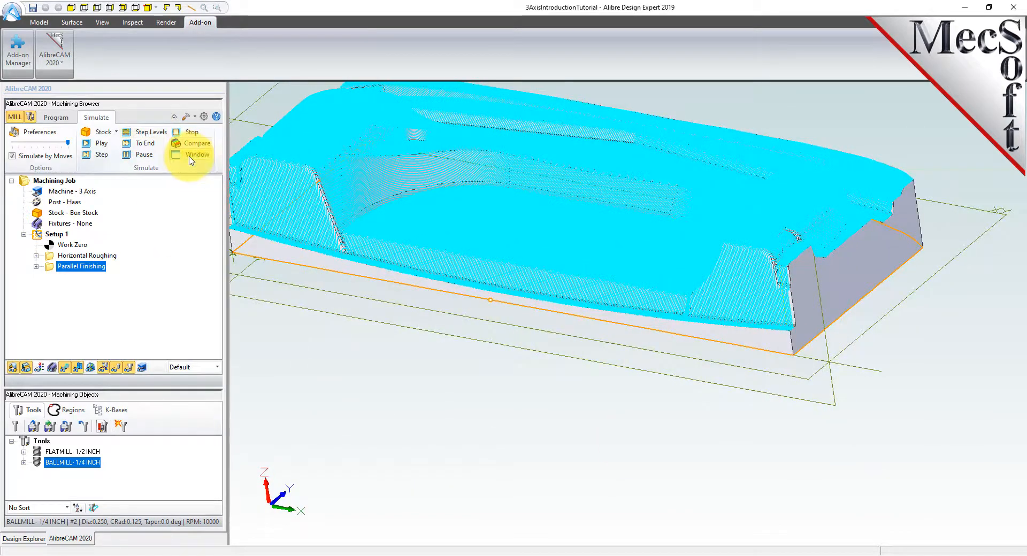
left_click(190, 155)
middle_click_drag(470, 348, 596, 344)
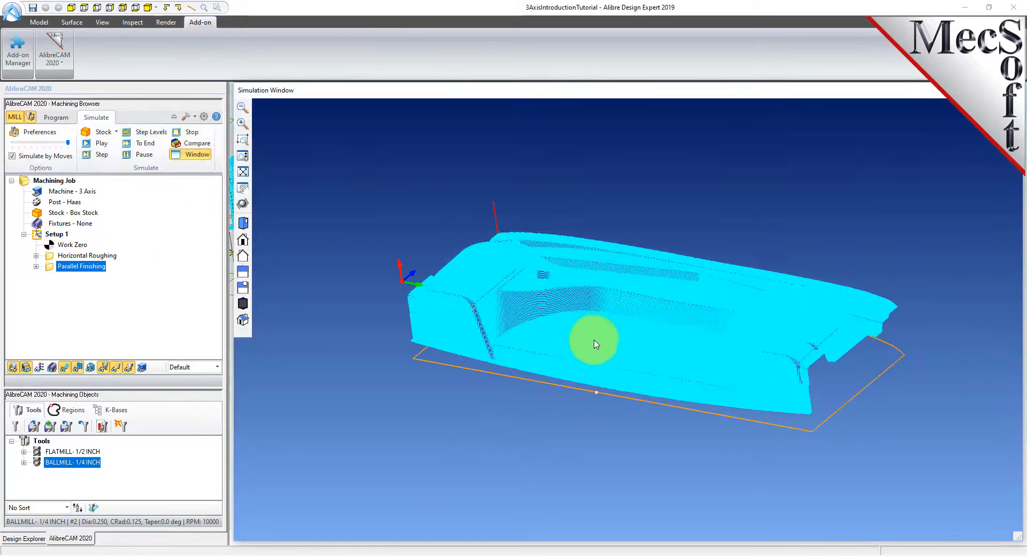
left_click(87, 143)
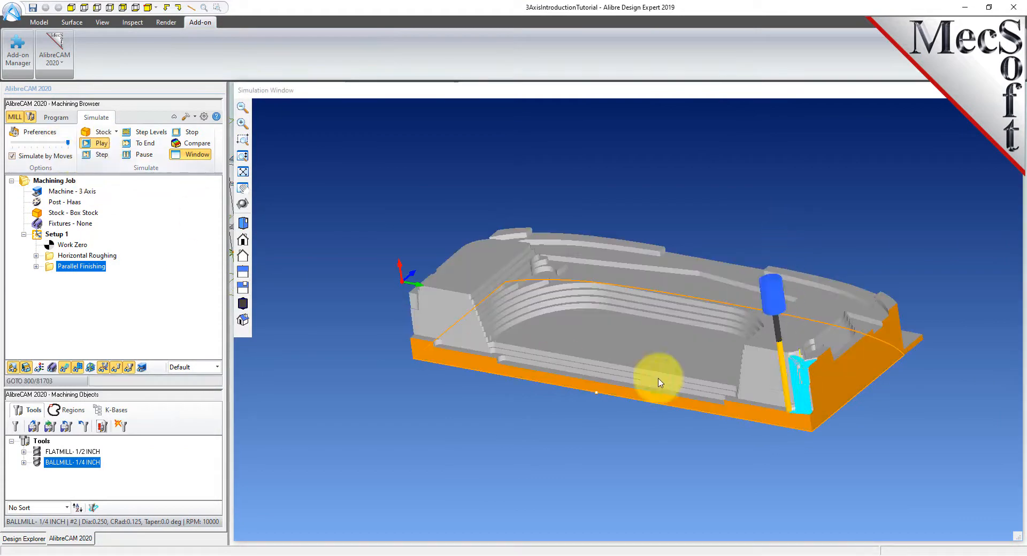
scroll(803, 342, "up", 5)
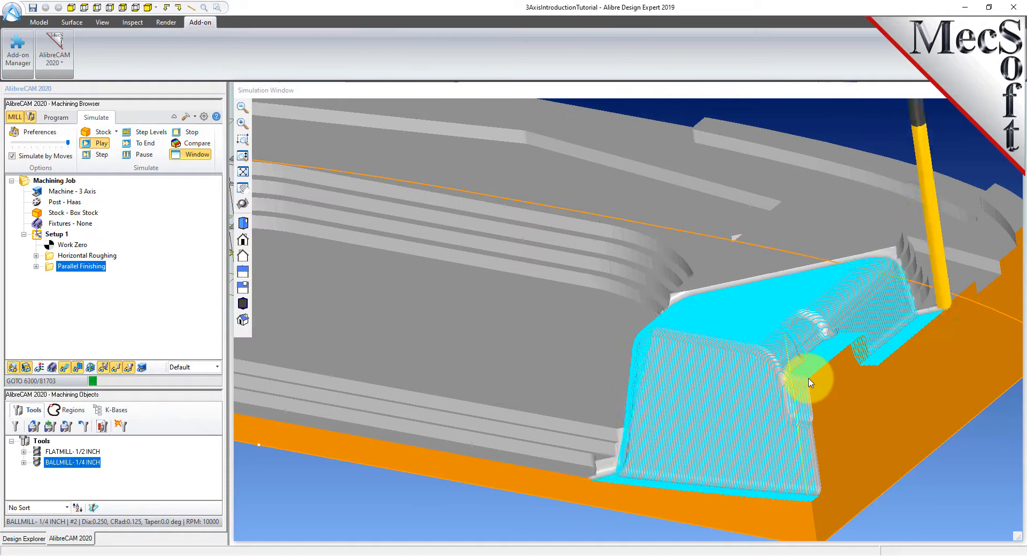
- Run the Parallel Finishing simulation to its end, hide the toolpath and examine the cut surface around the small pocket up close
left_click(144, 144)
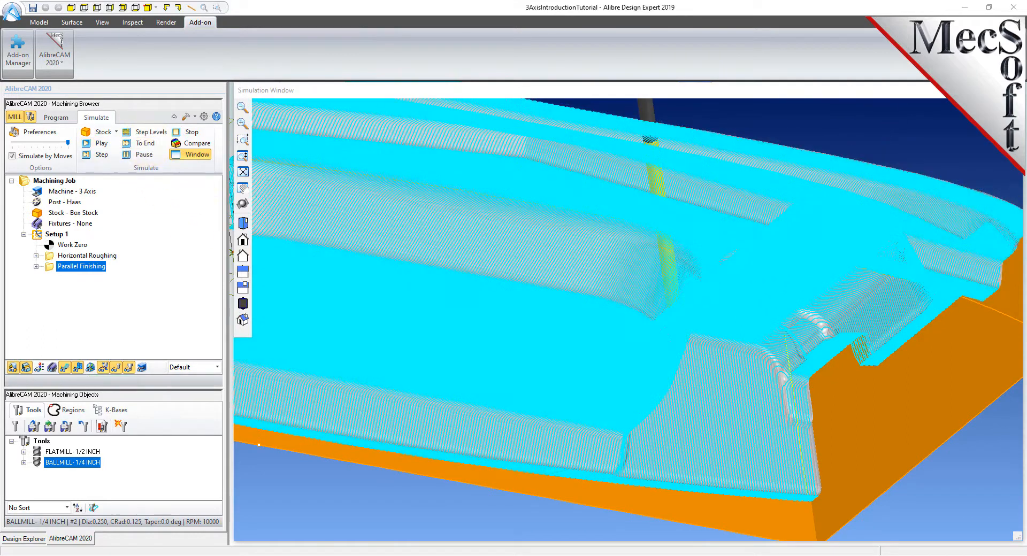
left_click(65, 369)
scroll(621, 440, "down", 4)
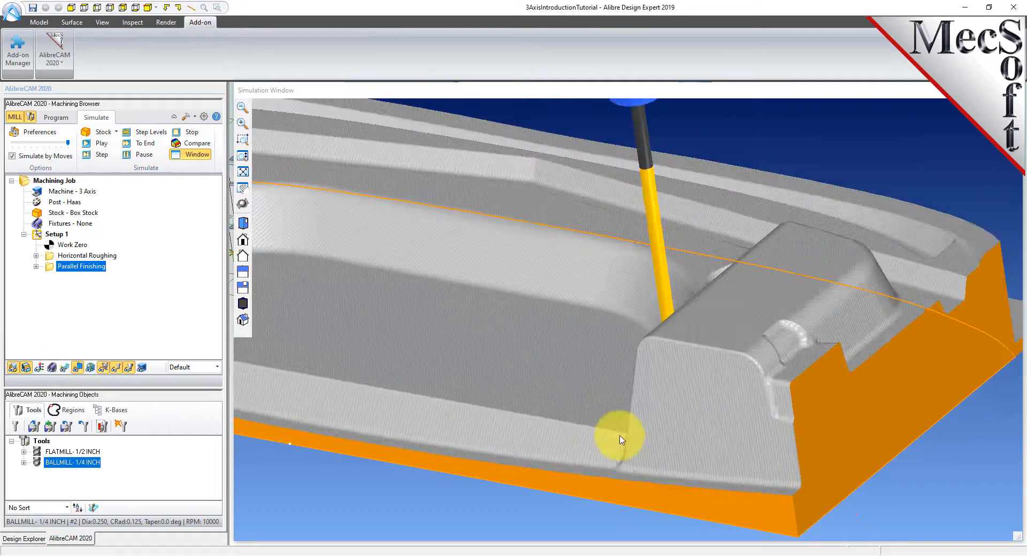
scroll(353, 280, "up", 6)
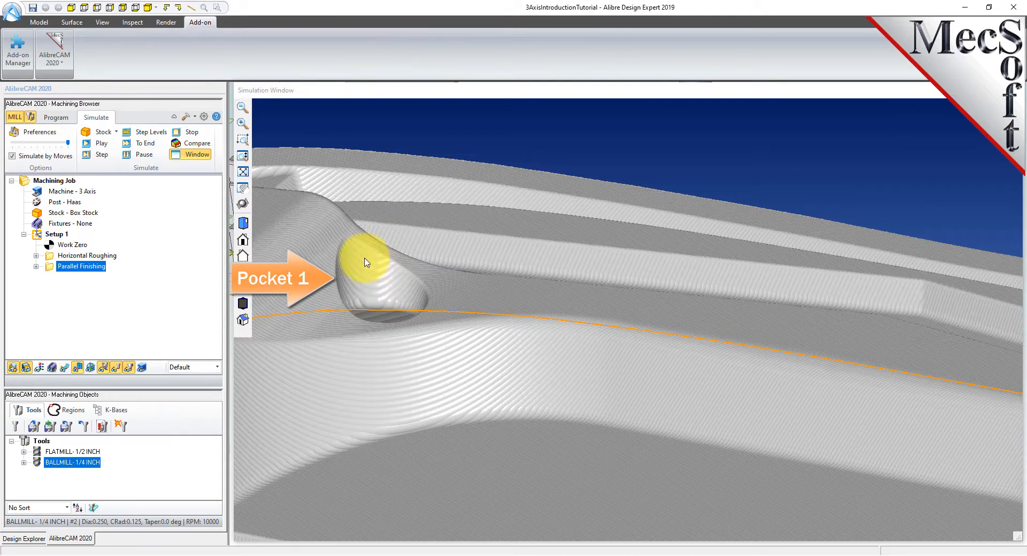
- Close the separate simulation window and view the two small pockets on the part model
left_click(194, 155)
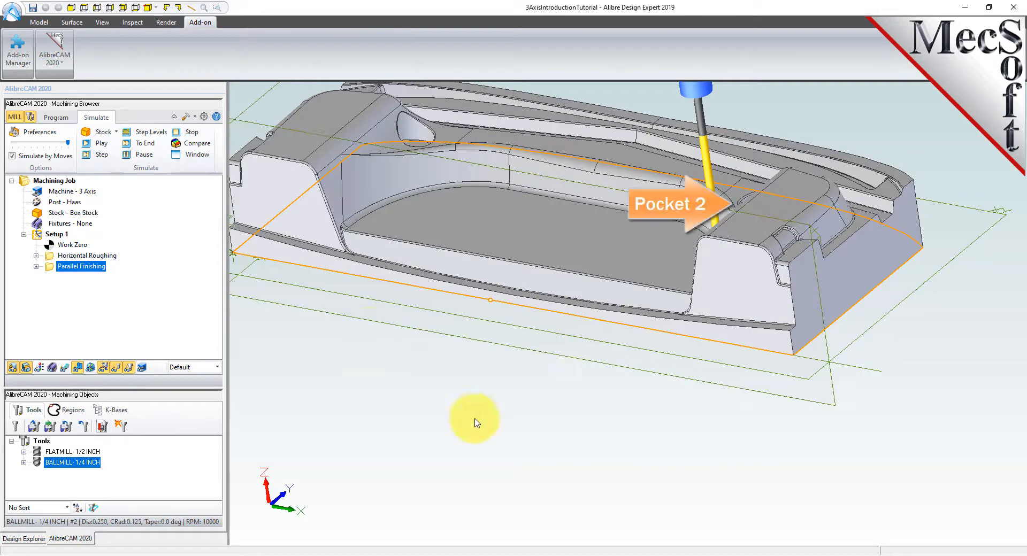
scroll(580, 534, "down", 2)
scroll(460, 275, "up", 5)
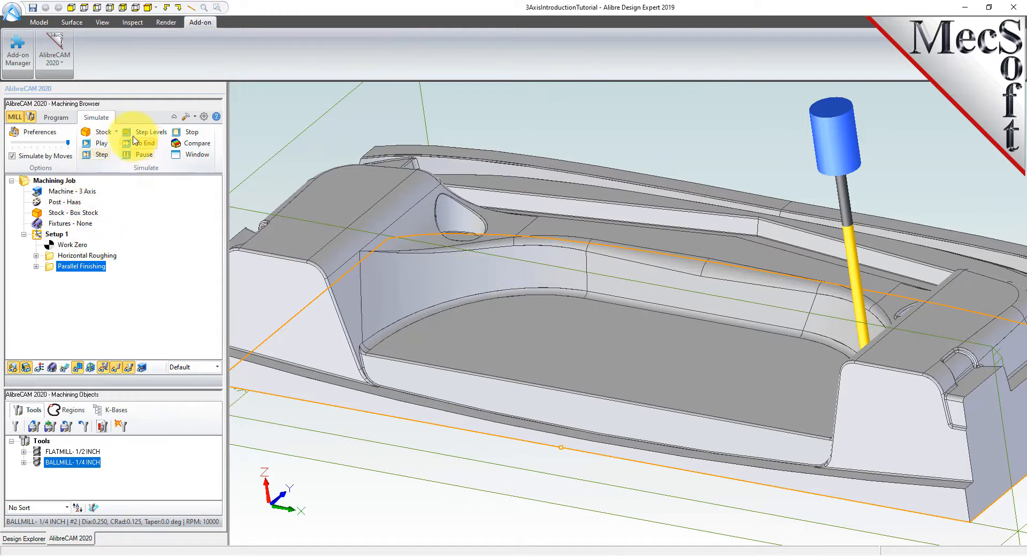
- Start a 3-axis Radial Machining operation and pick the upper rim edges of the first small pocket as curve/edge regions
left_click(54, 118)
left_click(132, 154)
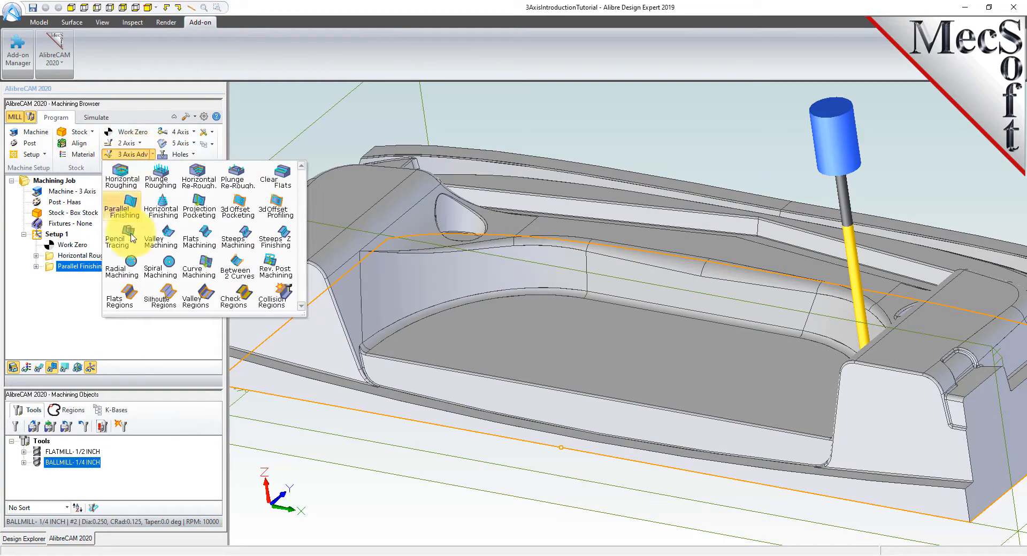
left_click(138, 275)
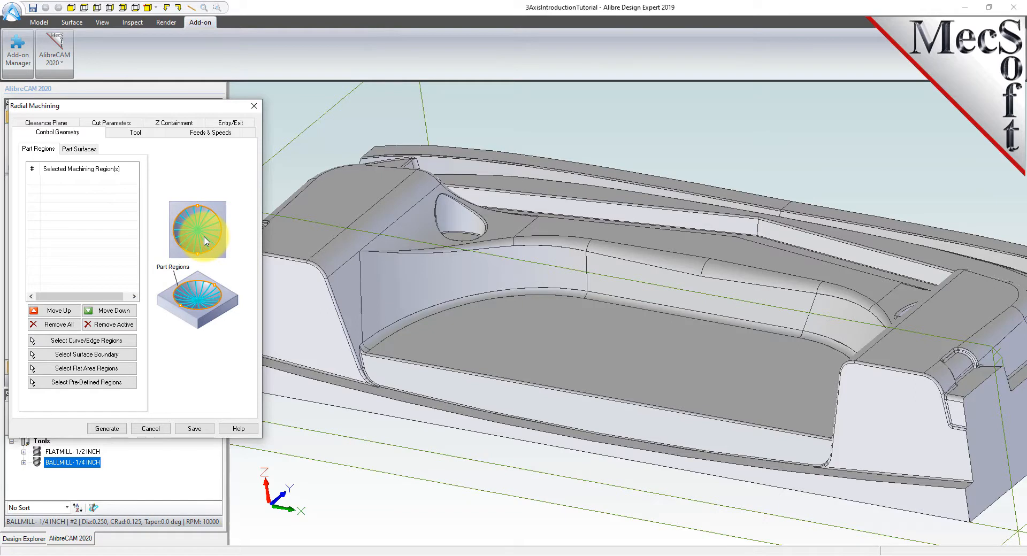
mouse_move(554, 404)
middle_mouse_down()
mouse_move(530, 383)
mouse_move(553, 431)
mouse_move(537, 406)
mouse_move(537, 415)
mouse_move(543, 411)
middle_mouse_up()
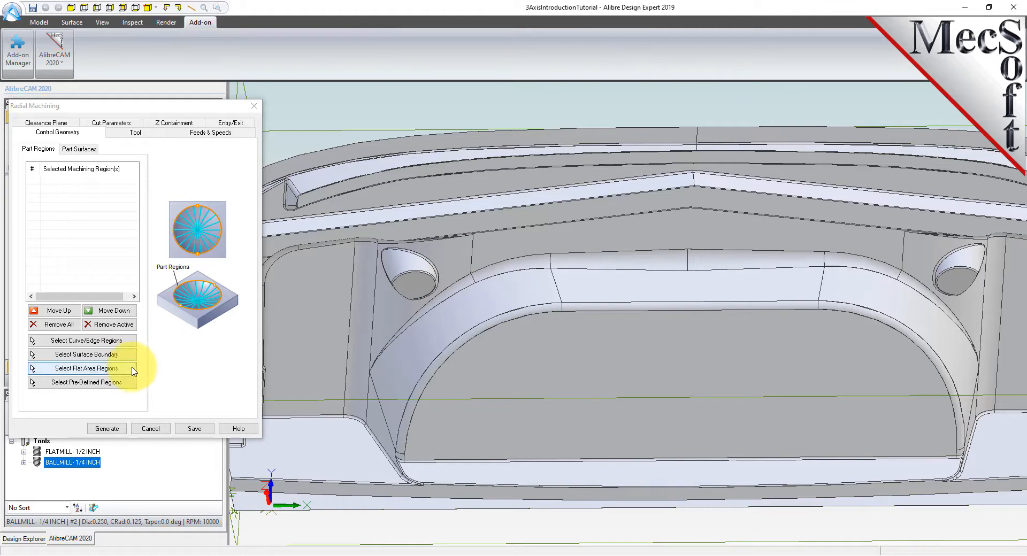
left_click(123, 346)
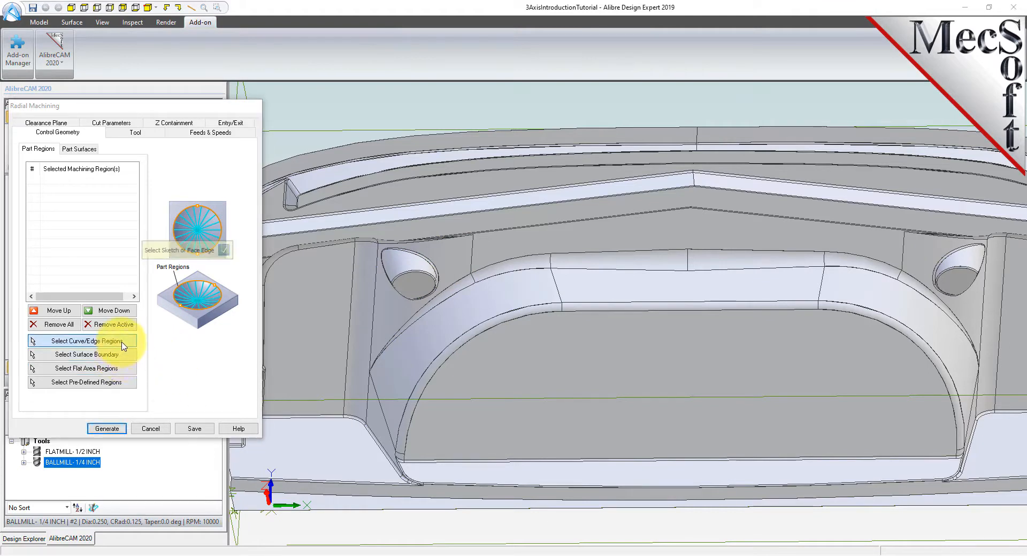
scroll(417, 274, "down", 5)
scroll(418, 273, "up", 6)
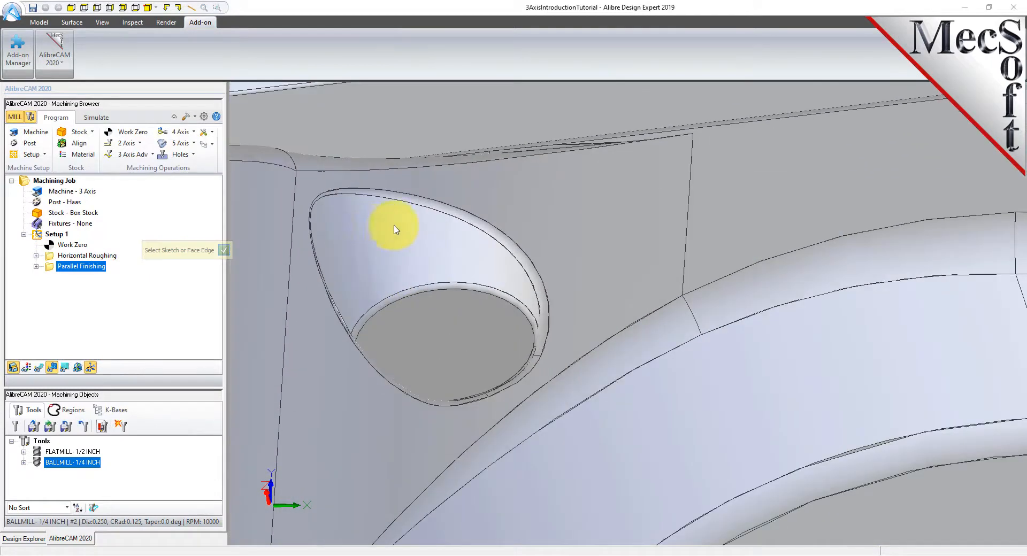
left_click(503, 236)
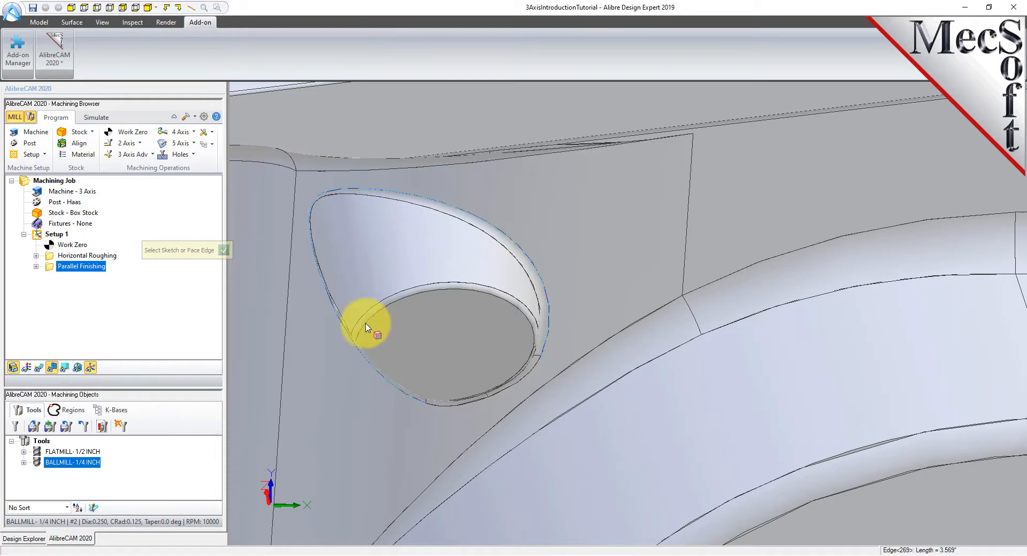
left_click(440, 408)
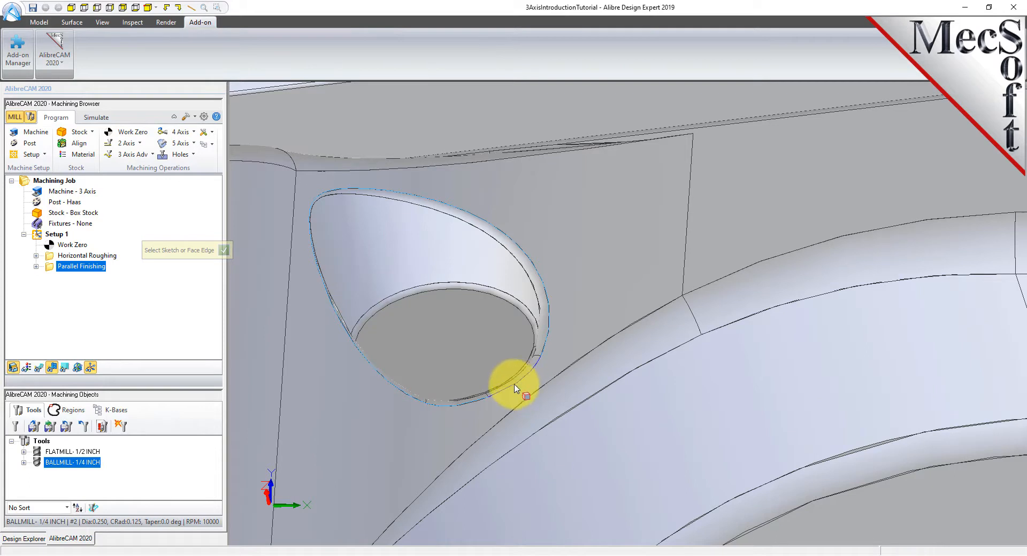
- Add the upper rim edges of the second small pocket to the Radial Machining regions and accept the selection
scroll(231, 273, "down", 5)
scroll(735, 283, "up", 3)
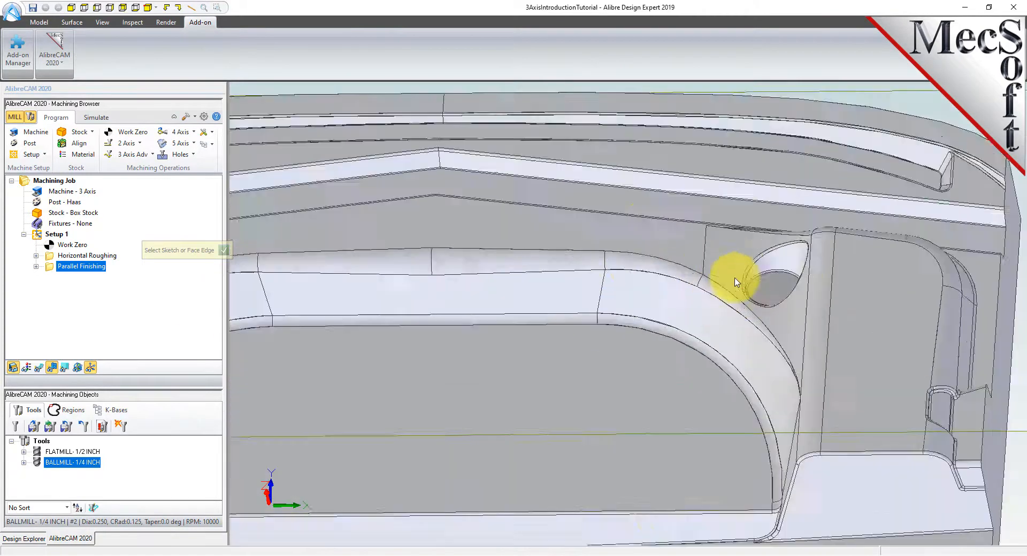
scroll(843, 263, "up", 5)
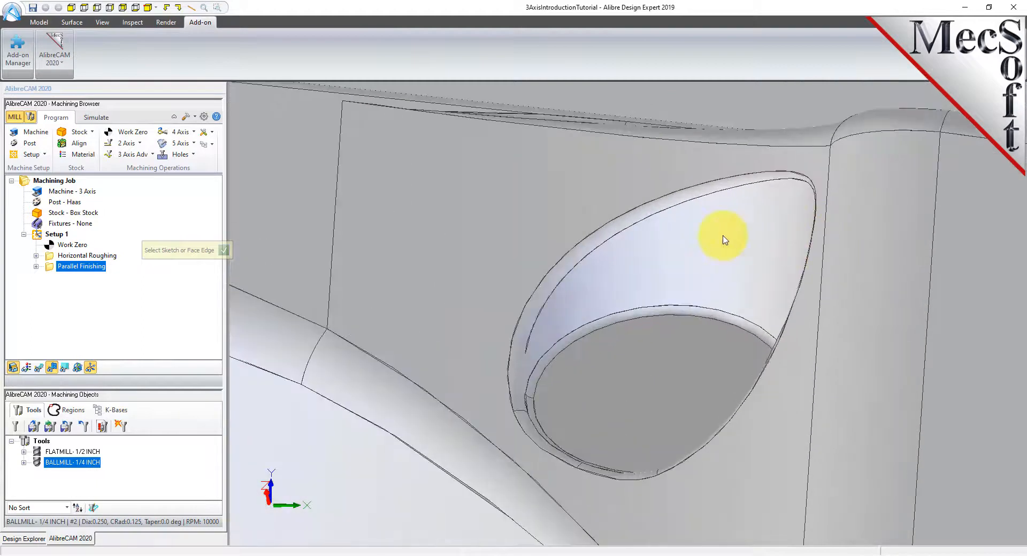
left_click(642, 214)
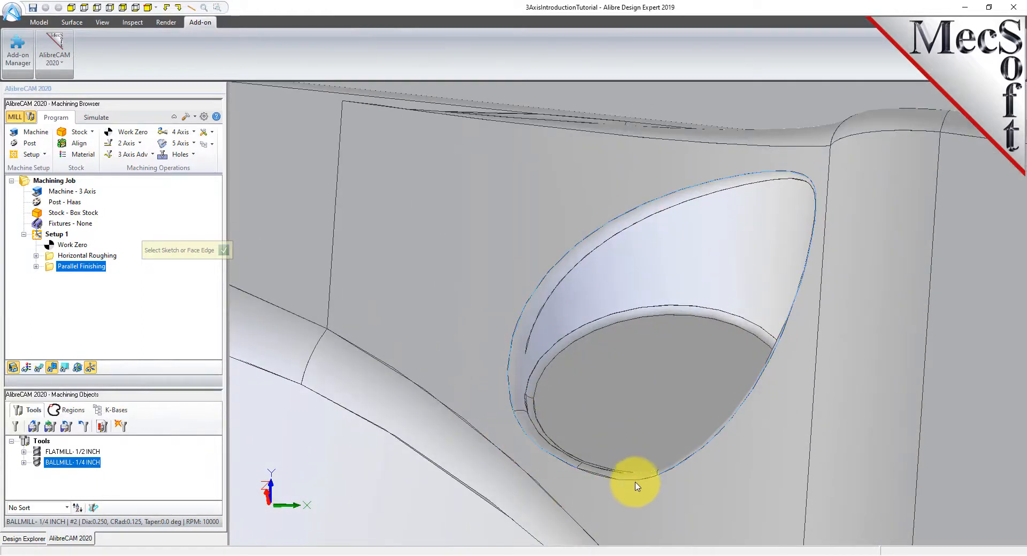
scroll(653, 286, "down", 6)
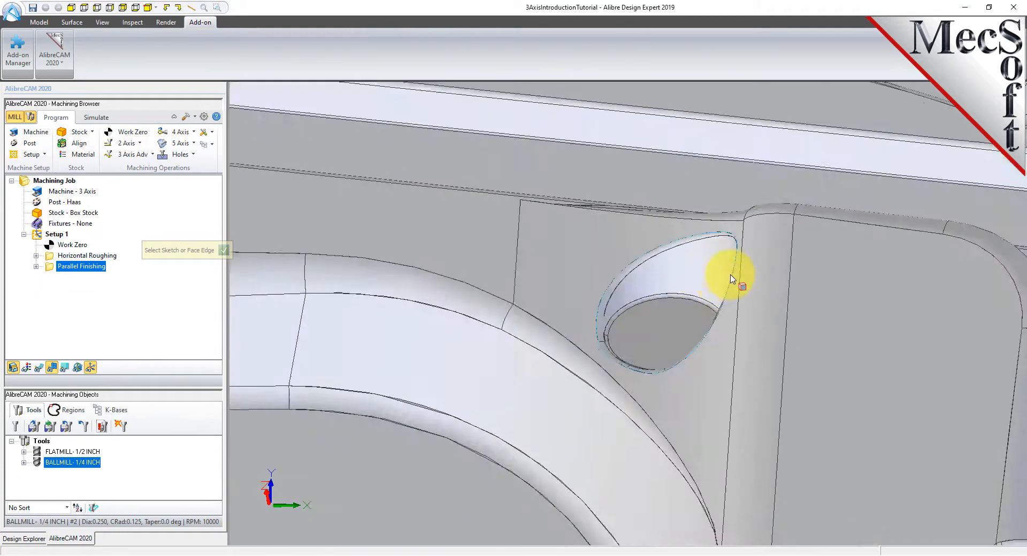
scroll(731, 284, "down", 5)
scroll(535, 280, "up", 4)
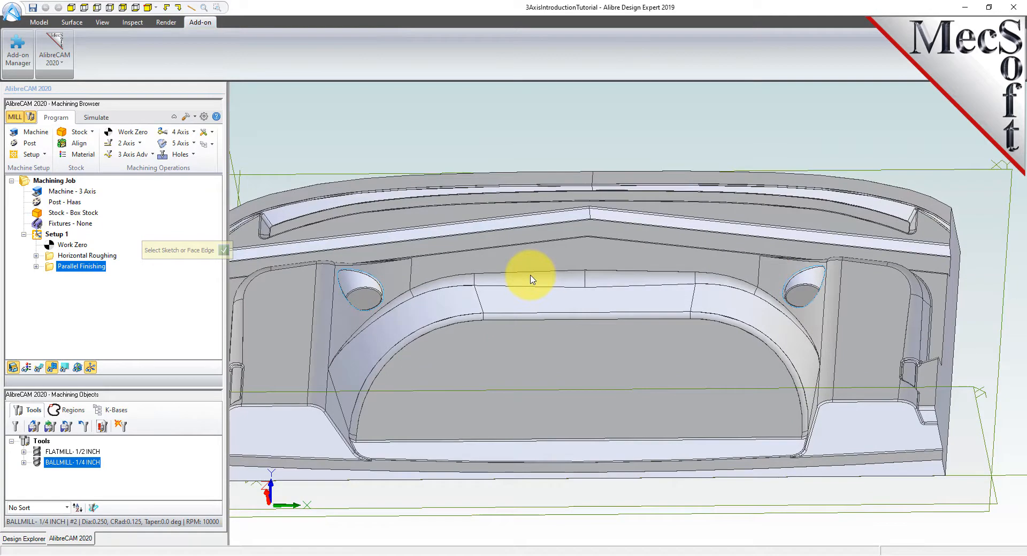
left_click(224, 251)
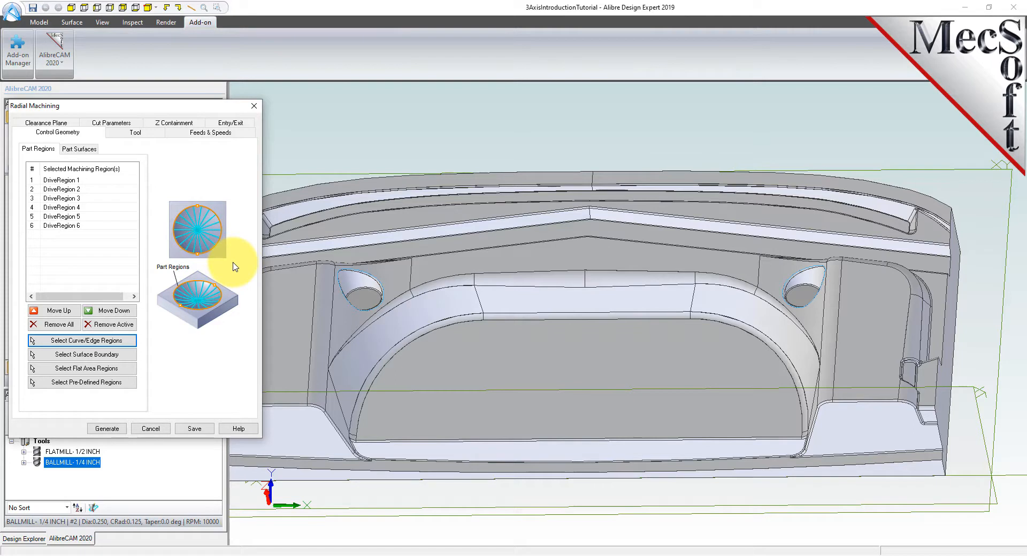
- Generate the Radial Machining toolpath with BALLMILL- 1/4 INCH and a stepover of 15% of the tool diameter
left_click(135, 134)
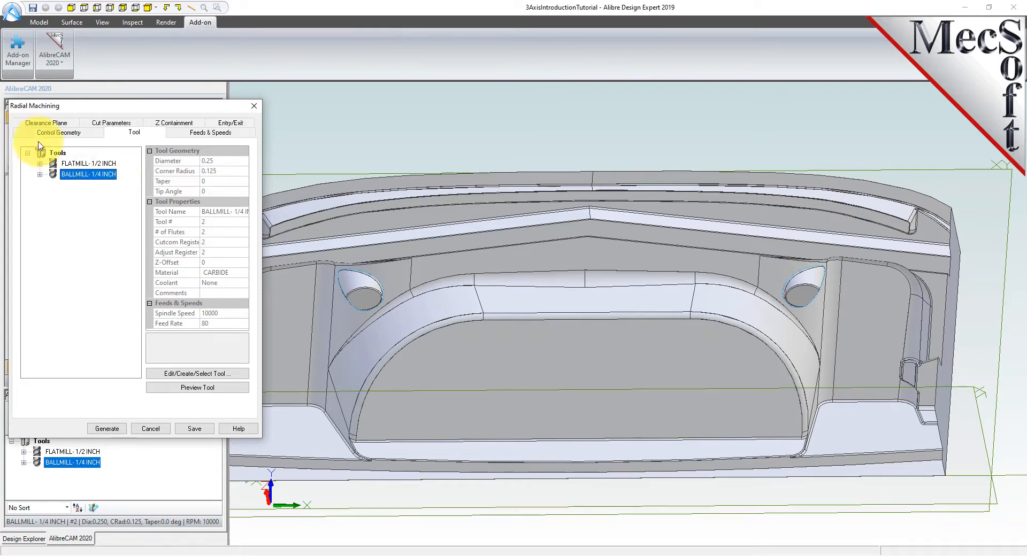
left_click(124, 121)
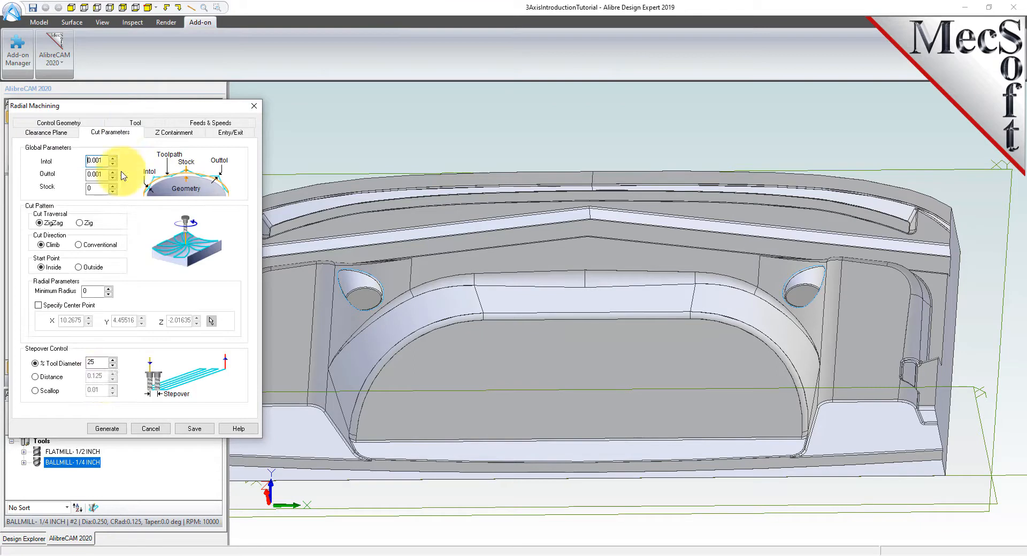
left_click_drag(102, 364, 64, 357)
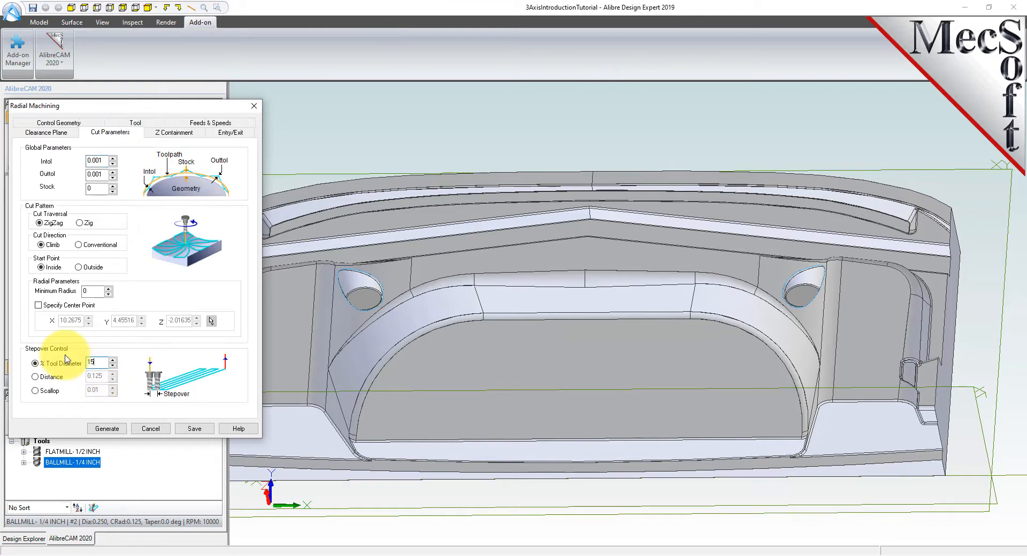
left_click(104, 430)
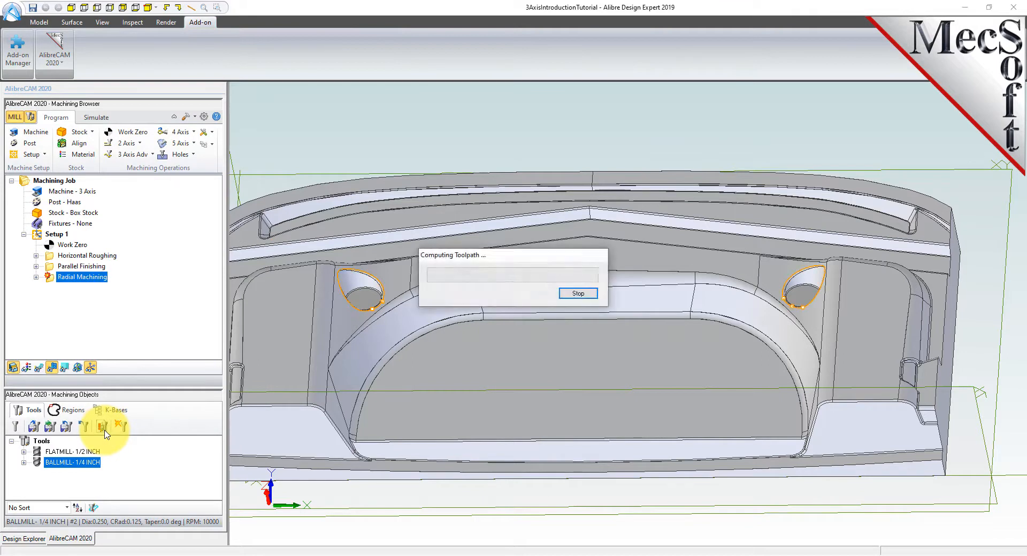
- Display the Radial Machining toolpath and examine its radial passes inside the pocket up close and over the whole part
left_click(39, 369)
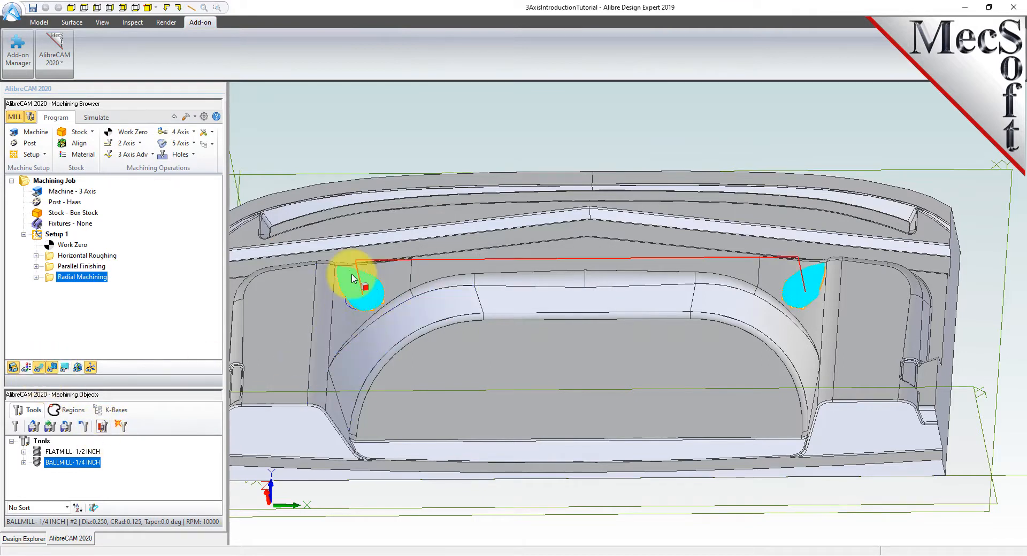
scroll(356, 284, "up", 6)
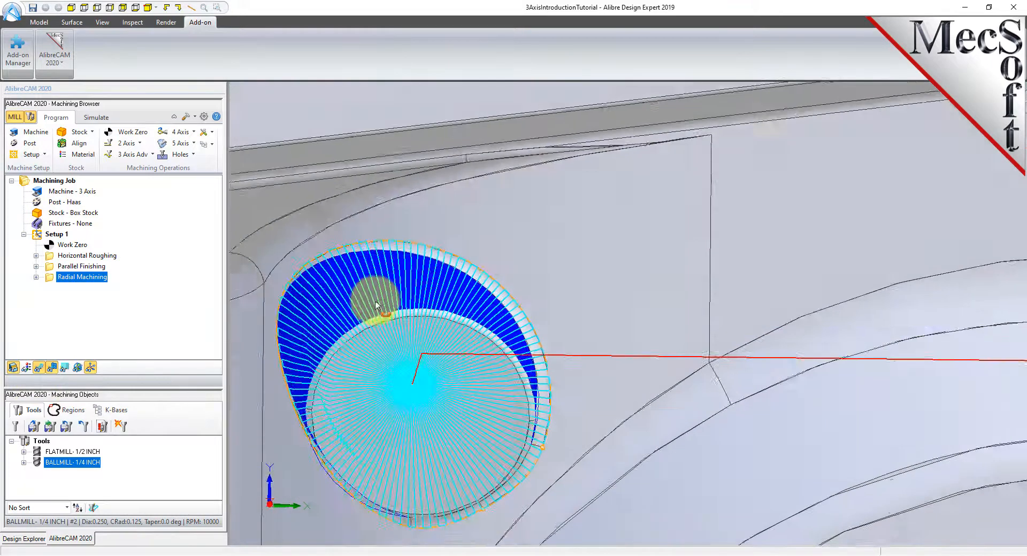
middle_click_drag(376, 306, 376, 308)
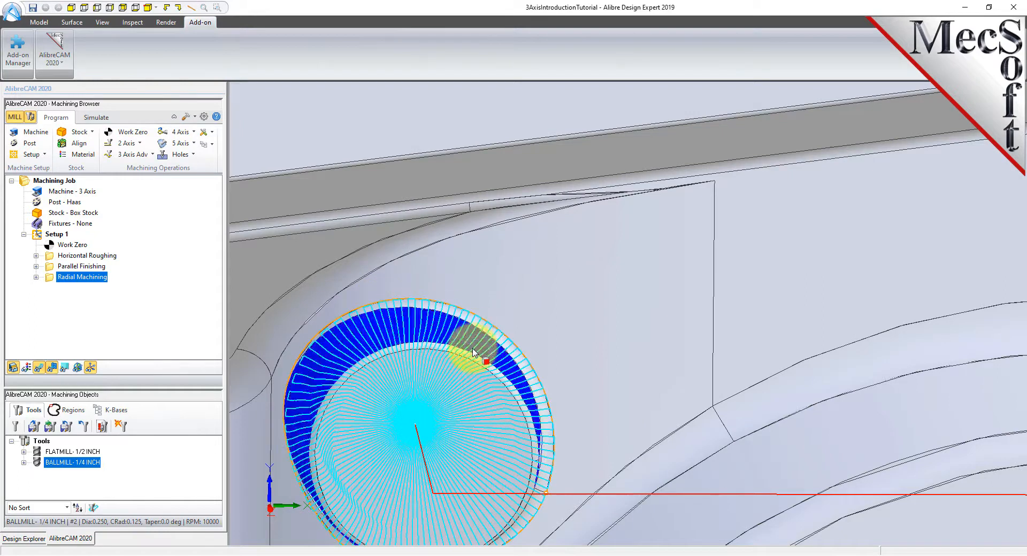
middle_click_drag(454, 390, 443, 290)
scroll(443, 290, "up", 2)
scroll(419, 275, "down", 5)
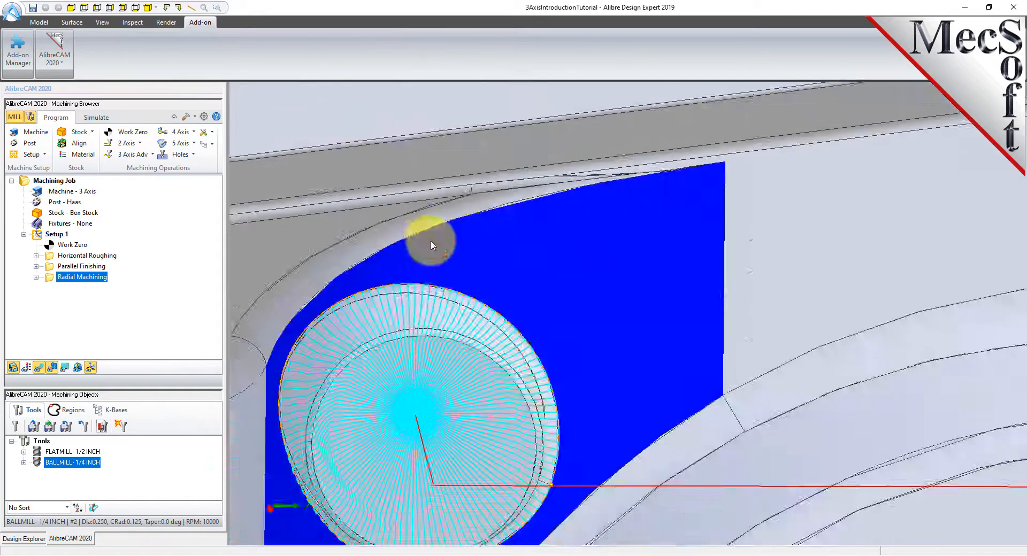
middle_click_drag(405, 259, 396, 303)
scroll(505, 401, "down", 3)
middle_click_drag(505, 400, 488, 367)
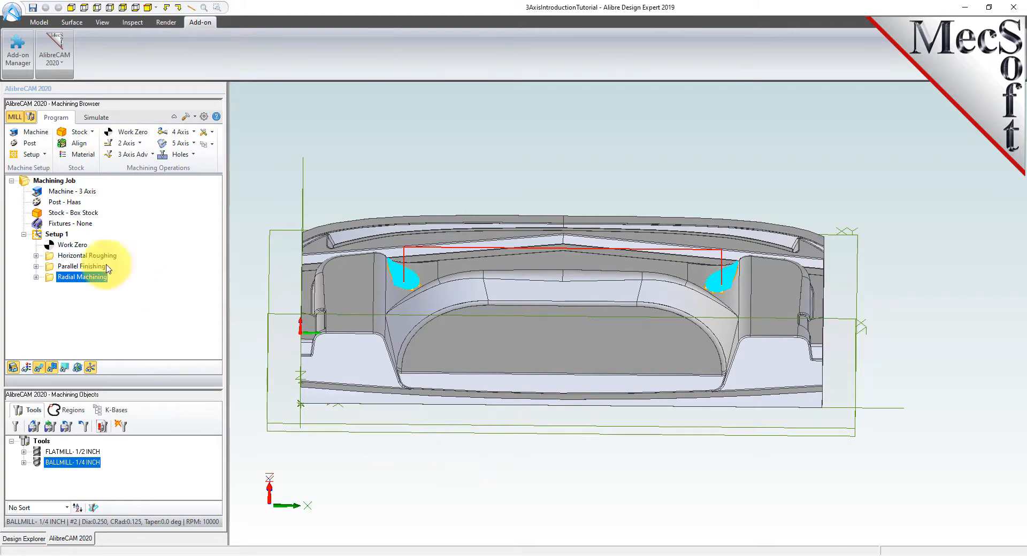
- Post Setup 1 with the Haas post to 3AxisIntroductionTutorial_Setup 1.nc, review the G-code and close the file
left_click(41, 237)
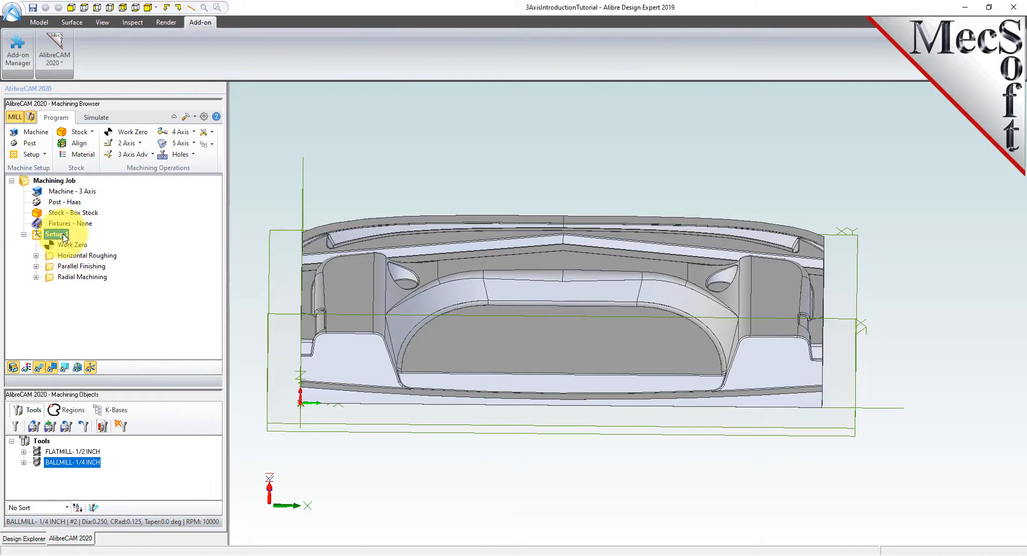
right_click(63, 234)
left_click(131, 259)
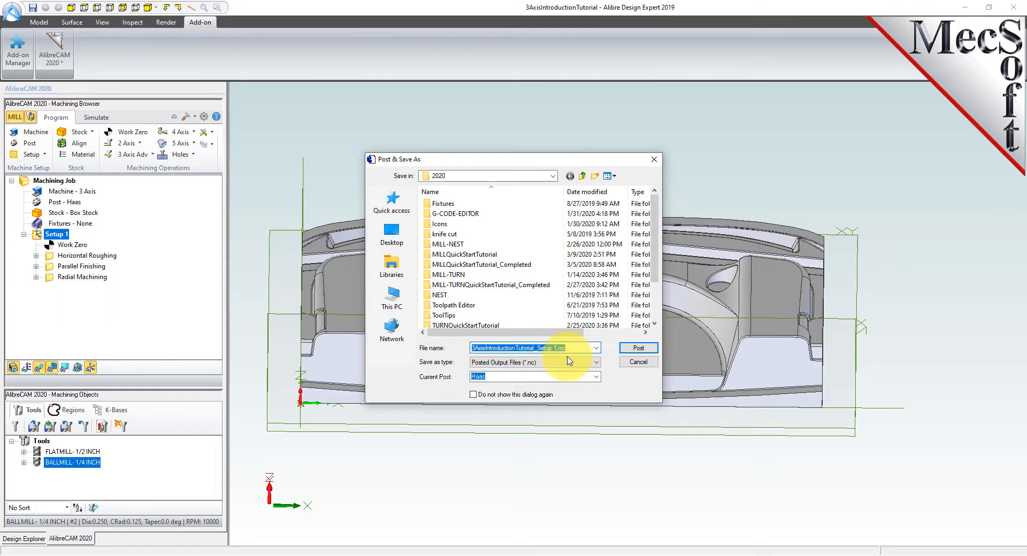
left_click(637, 349)
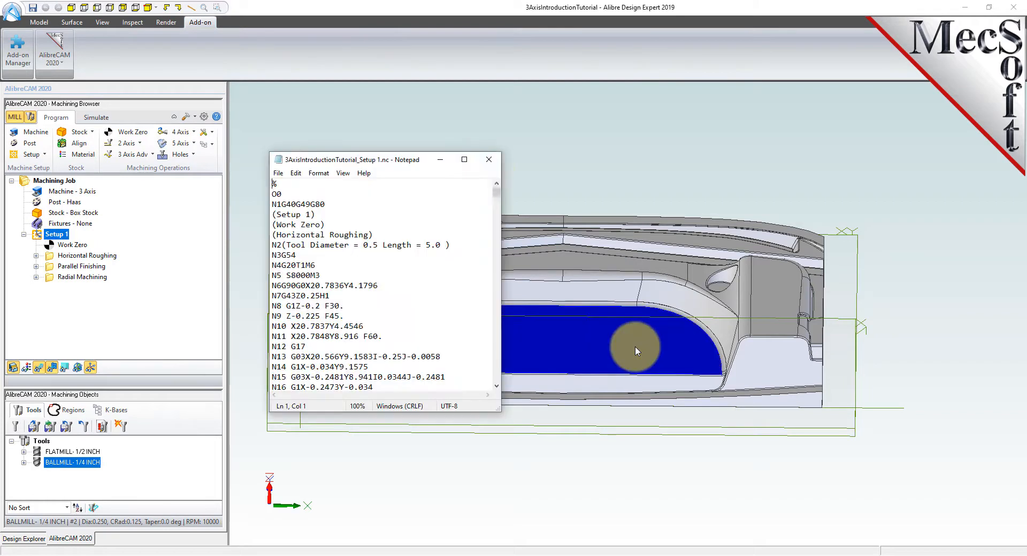
mouse_move(501, 198)
left_mouse_down()
mouse_move(491, 375)
mouse_move(493, 143)
mouse_move(493, 186)
left_mouse_up()
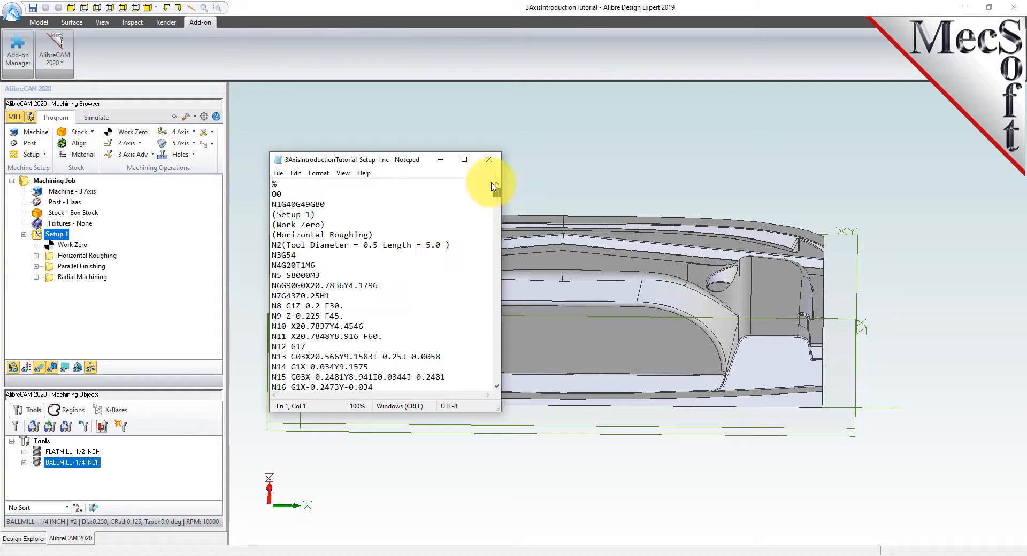
left_click(490, 162)
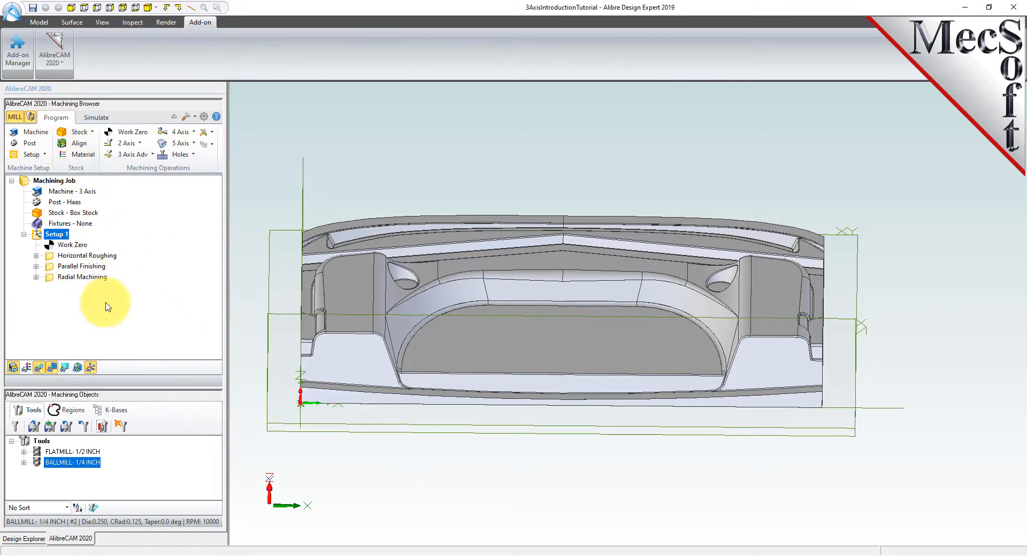
- Open the machining operations information for Setup 1 and move its window clear of the operations list to read it
right_click(59, 238)
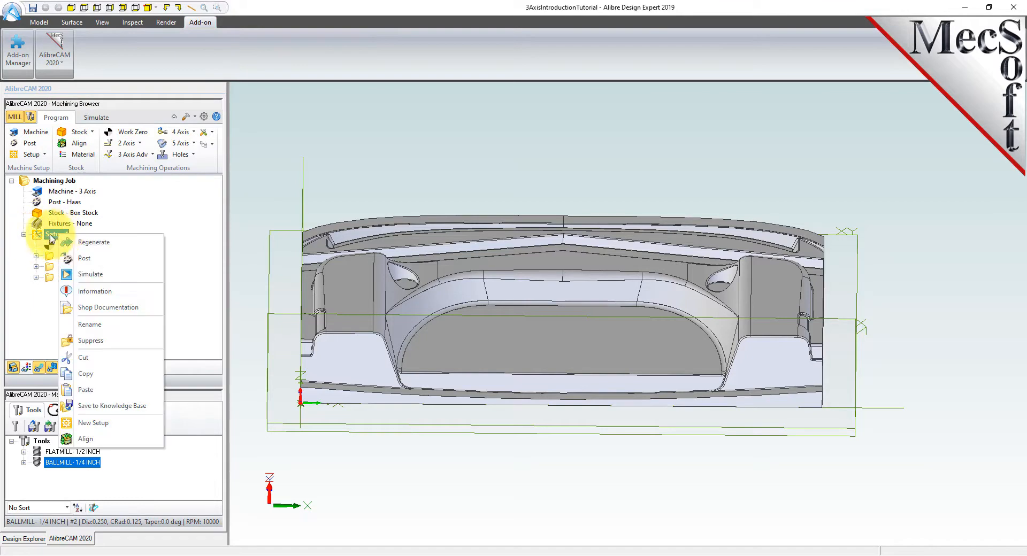
left_click(133, 290)
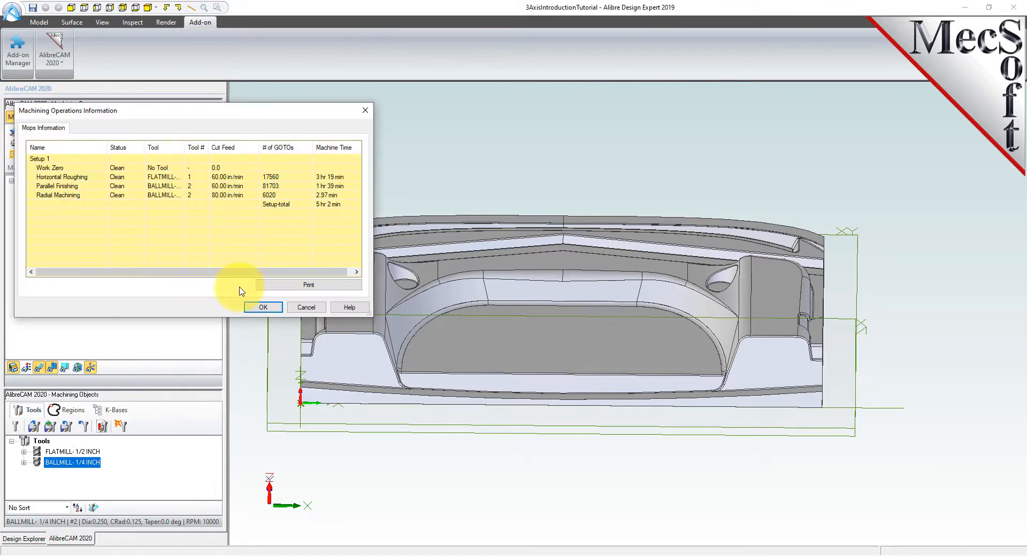
left_click_drag(192, 111, 356, 141)
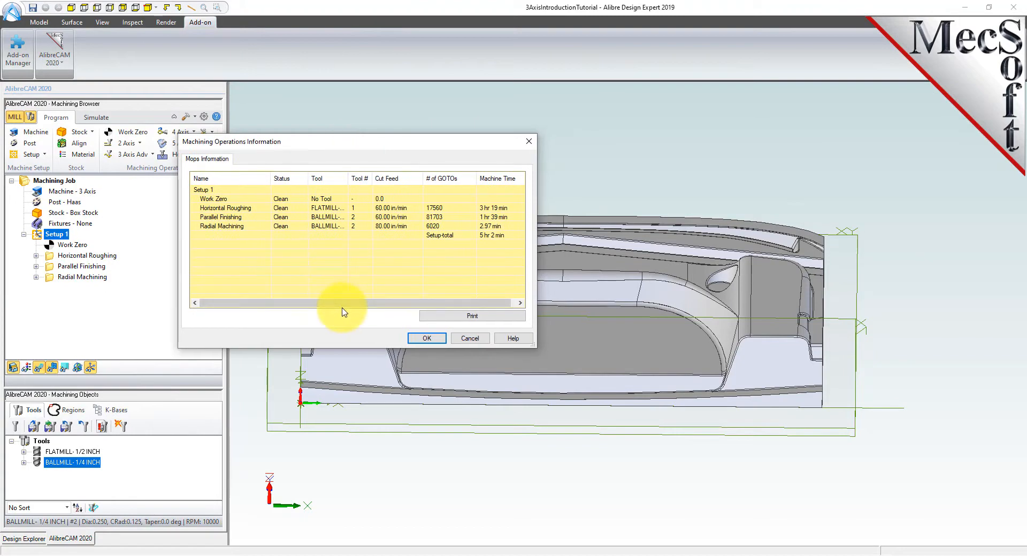
- Review the Horizontal Roughing, Parallel Finishing and Radial Machining entries and the setup total in the operations information, and close it
left_click(287, 208)
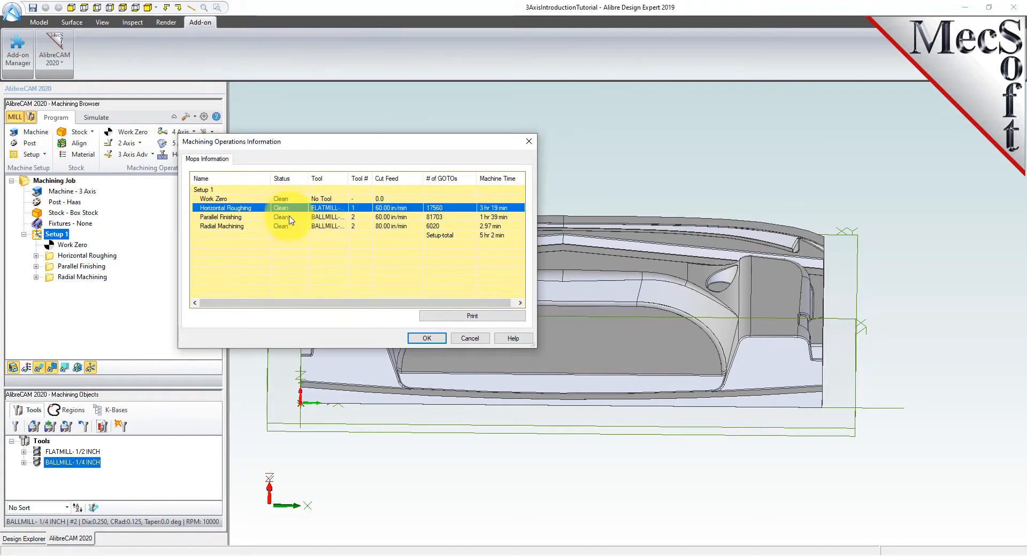
left_click(282, 218)
left_click(276, 226)
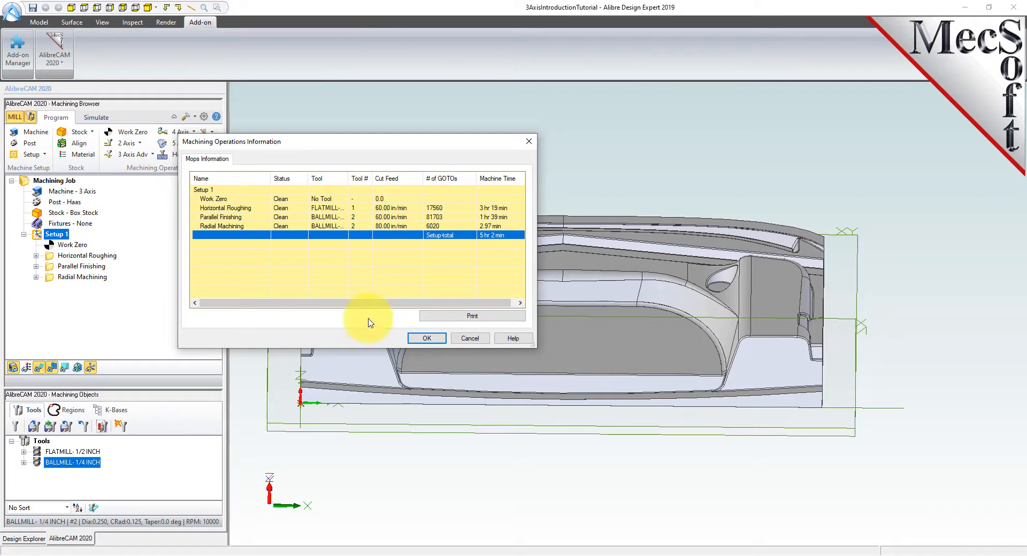
left_click(427, 338)
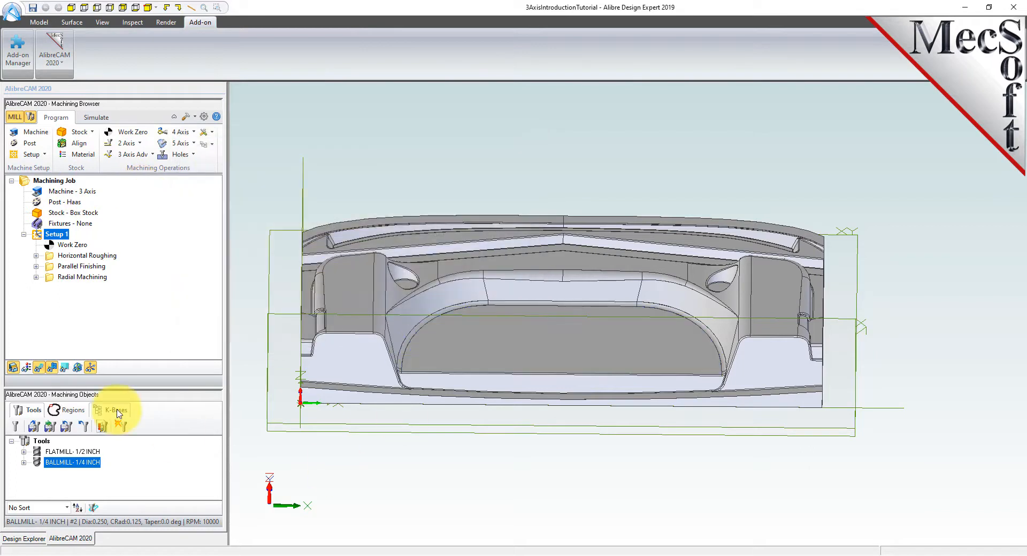
- Generate shop documentation for Setup 1 using the Template2 output template, saved as 3AxisIntroductionTutorial.htm
mouse_move(270, 424)
middle_mouse_down()
mouse_move(258, 415)
mouse_move(266, 422)
middle_mouse_up()
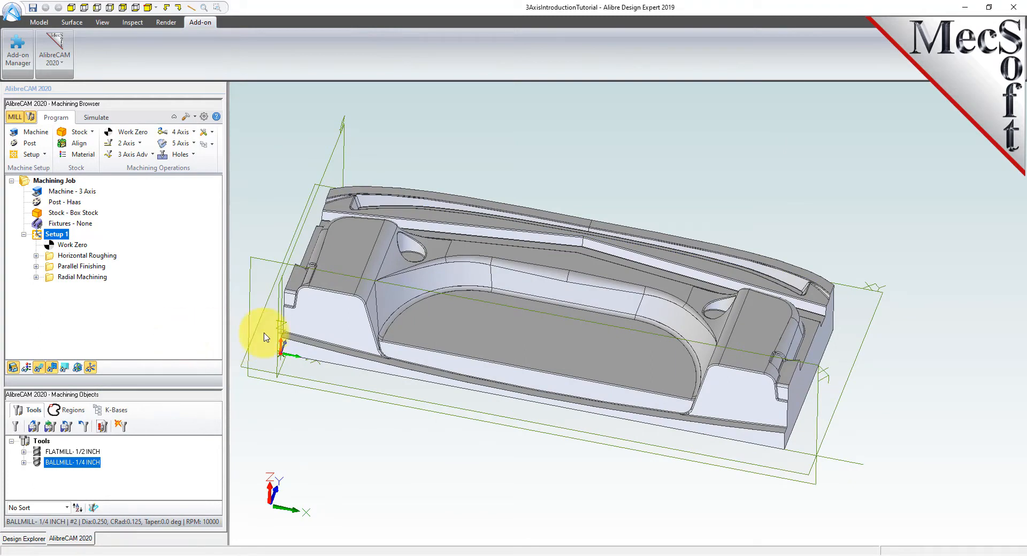
scroll(263, 334, "up", 1)
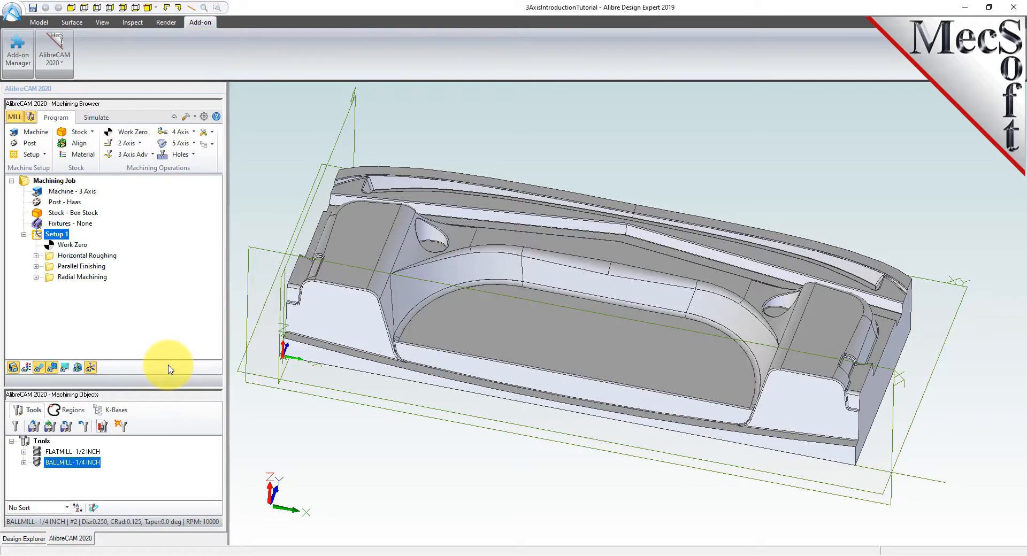
right_click(61, 237)
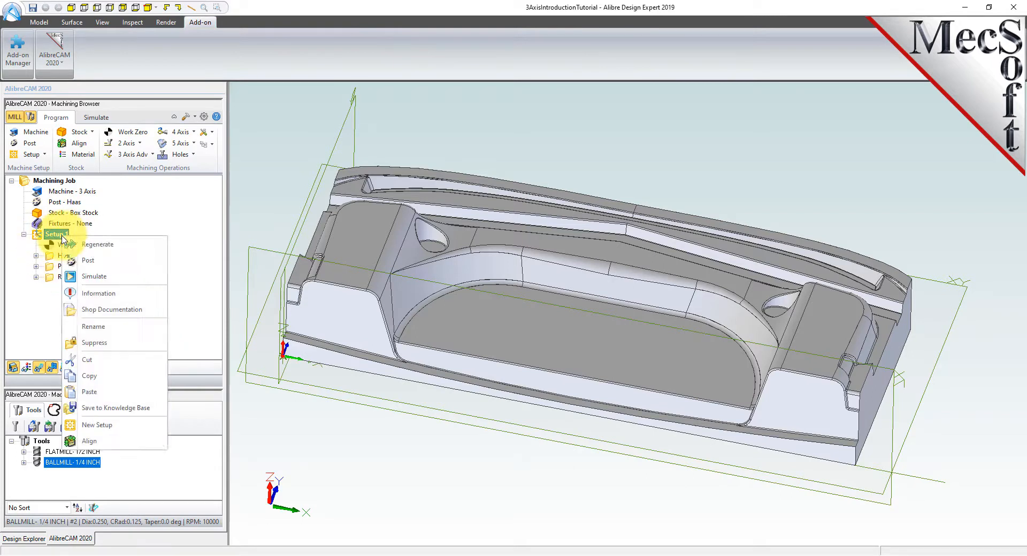
left_click(158, 315)
left_click(598, 380)
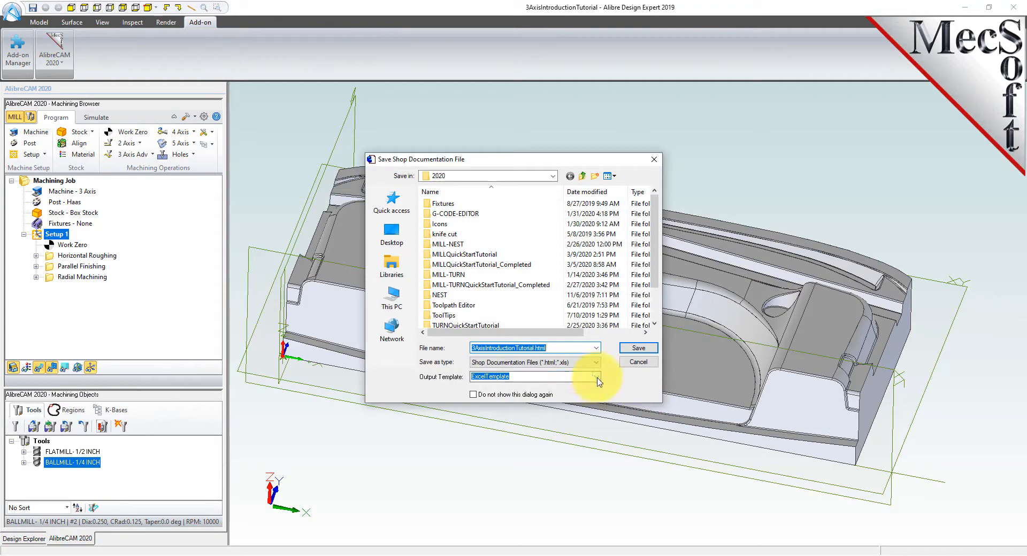
left_click(598, 380)
left_click(595, 401)
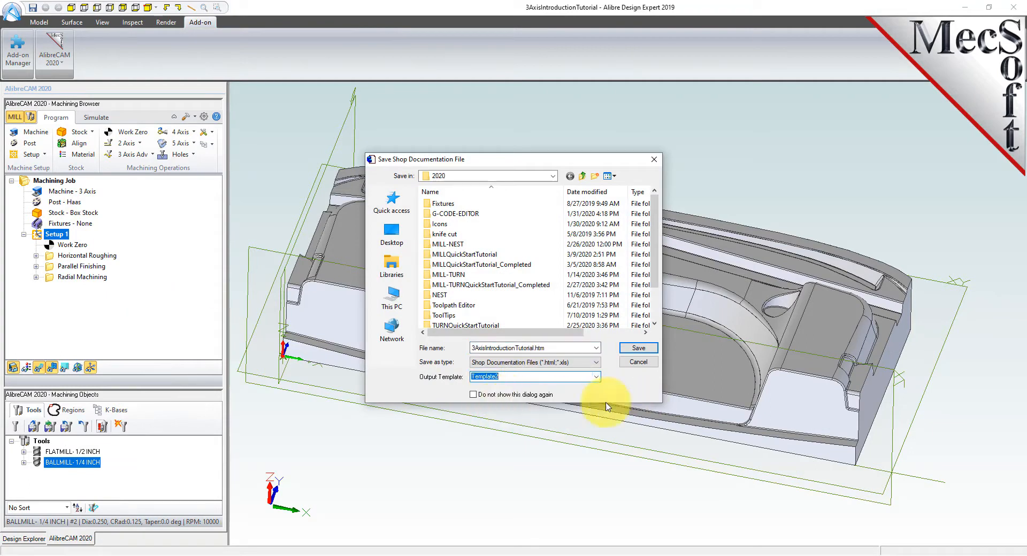
left_click(639, 348)
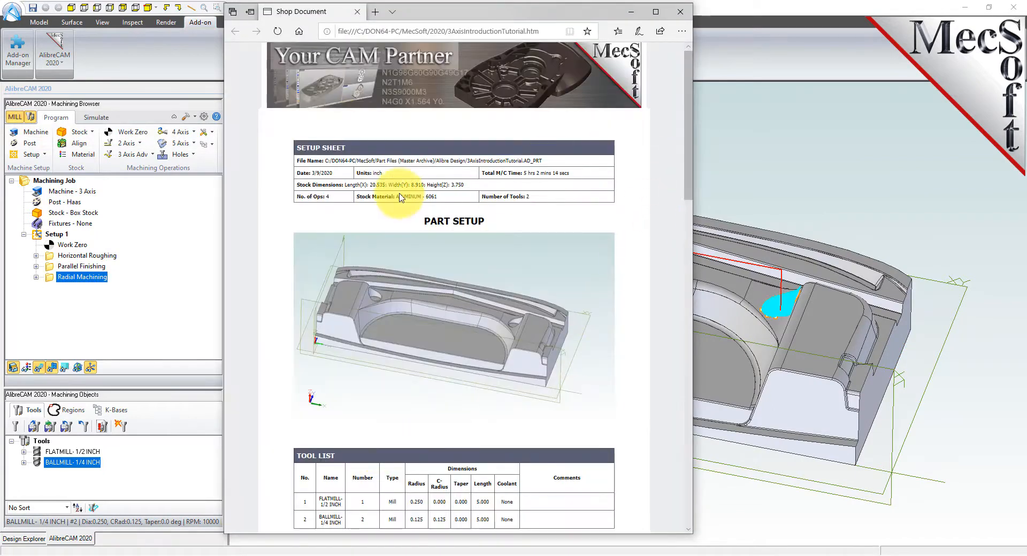
- Examine the shop document's setup sheet with stock dimensions, its tool list, and the machine operations list with toolpath images
left_click_drag(466, 184, 314, 189)
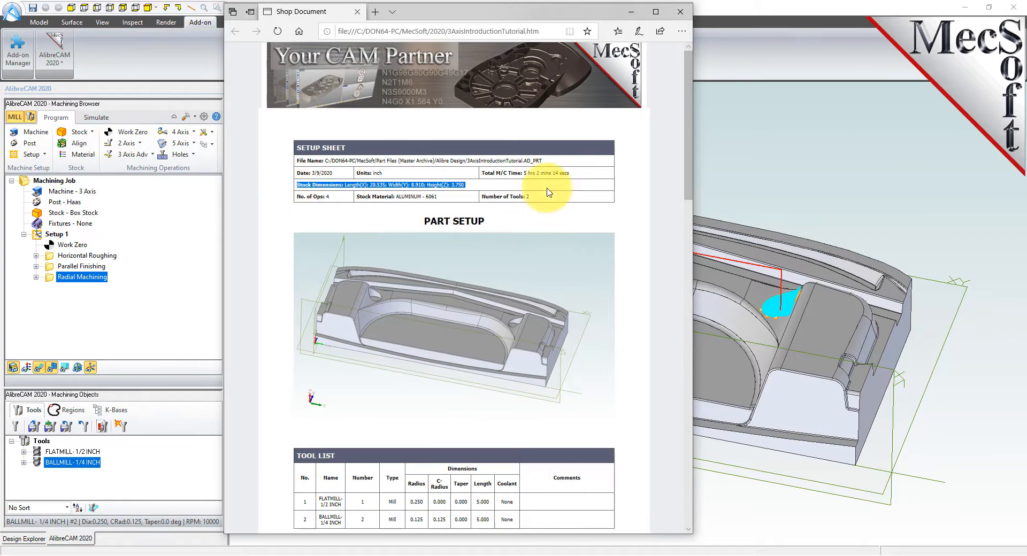
scroll(560, 189, "down", 8)
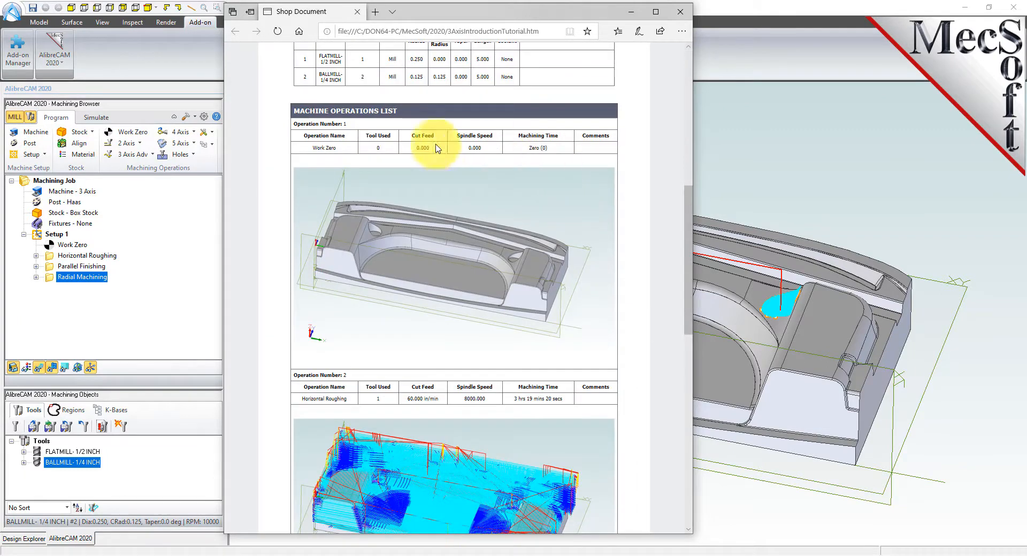
left_click_drag(398, 112, 303, 119)
scroll(303, 118, "up", 4)
left_click_drag(337, 234, 293, 233)
scroll(428, 230, "down", 14)
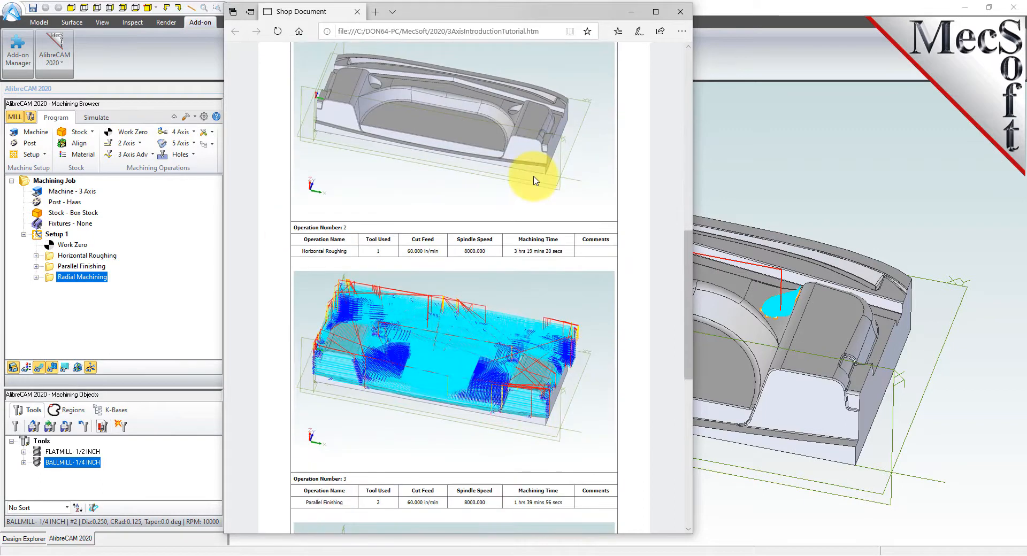
scroll(535, 183, "down", 2)
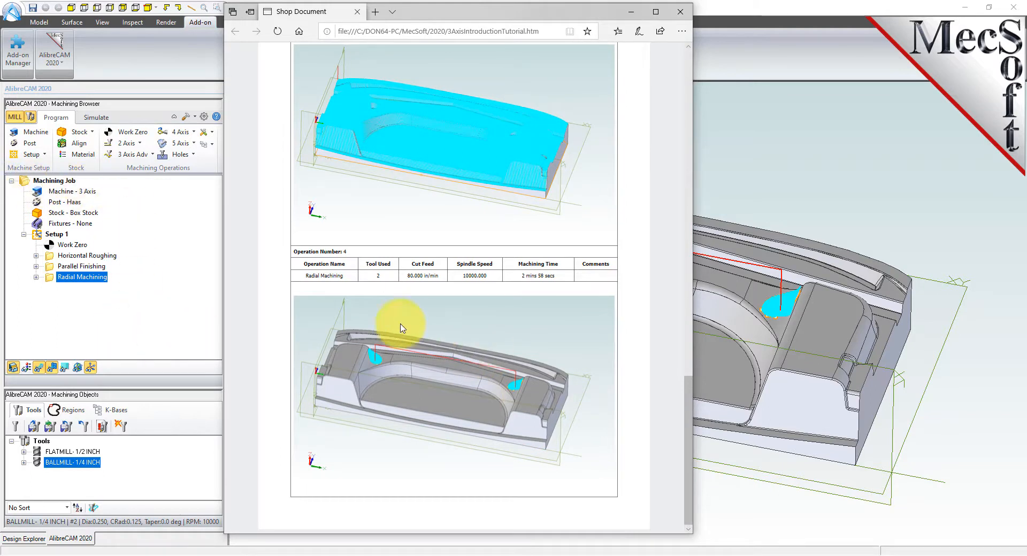
scroll(428, 358, "up", 10)
scroll(451, 352, "up", 12)
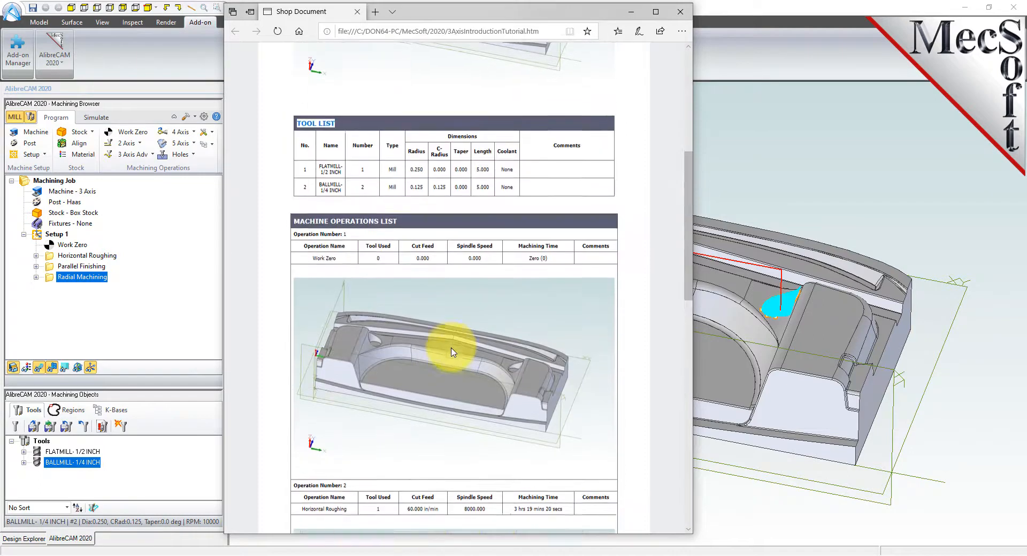